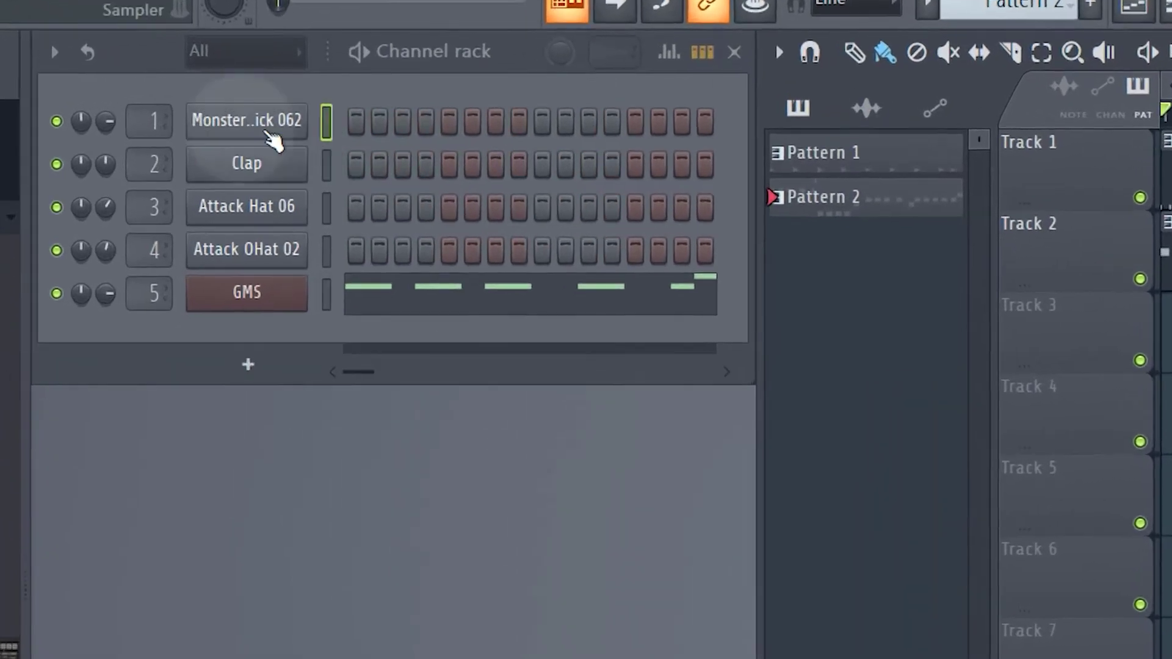
# - Rename the first channel, the Monster kick sample, as Kick and color it a brightened yellow green
pyautogui.rightClick(247, 121)
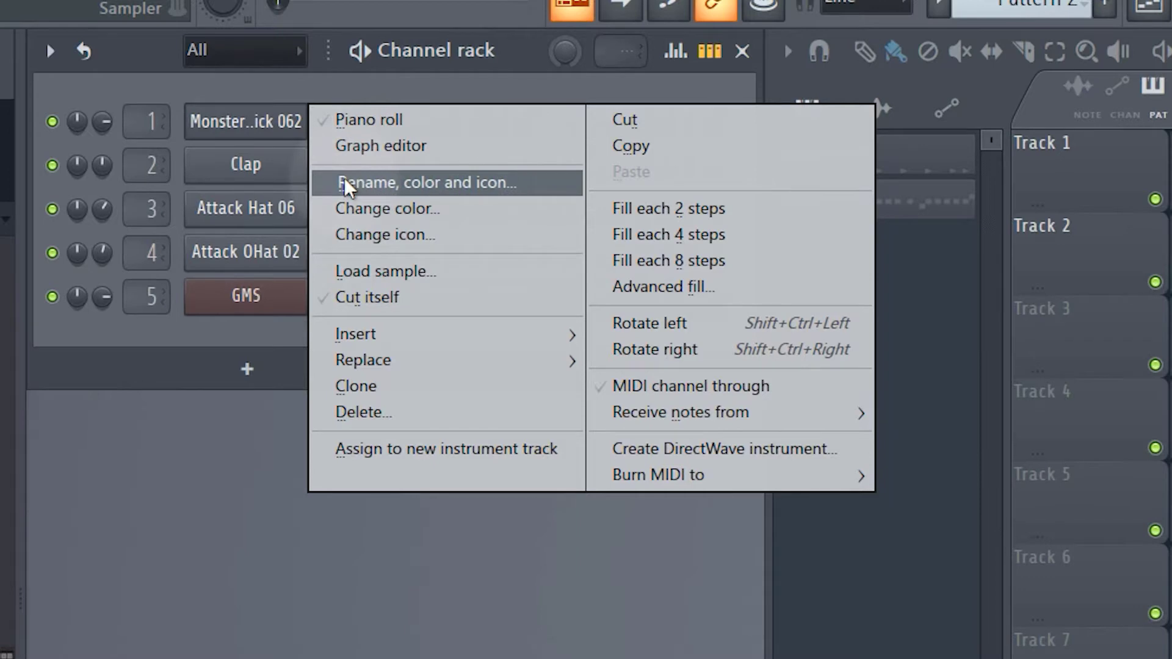
pyautogui.click(365, 182)
pyautogui.write('Kick')
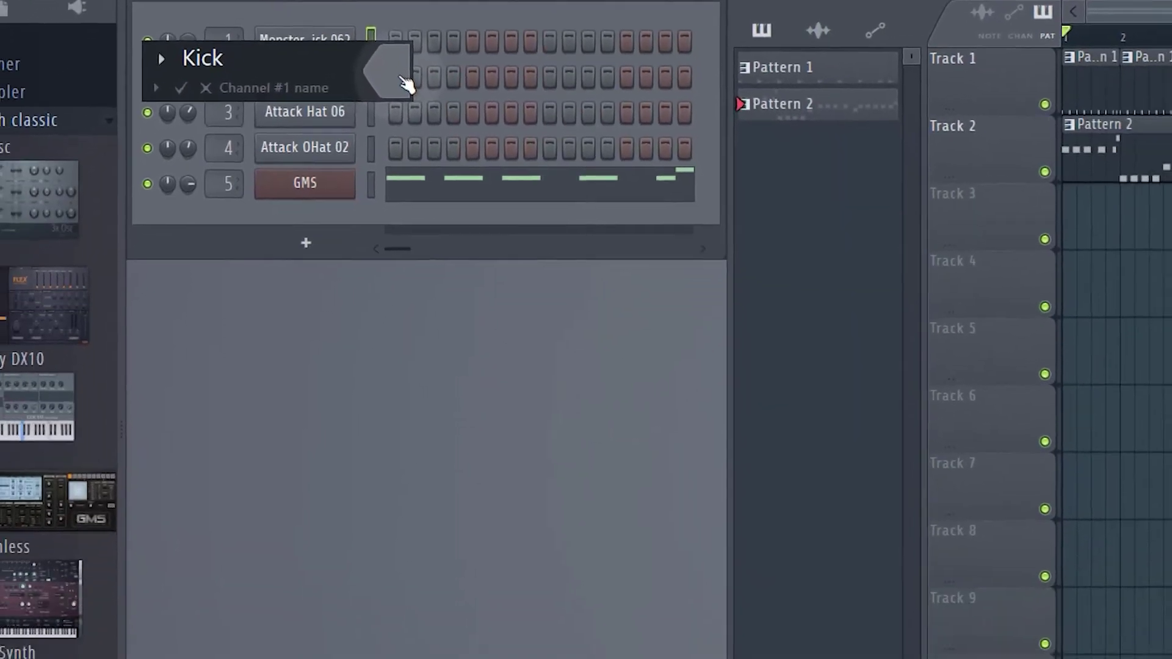
pyautogui.click(325, 160)
pyautogui.click(667, 219)
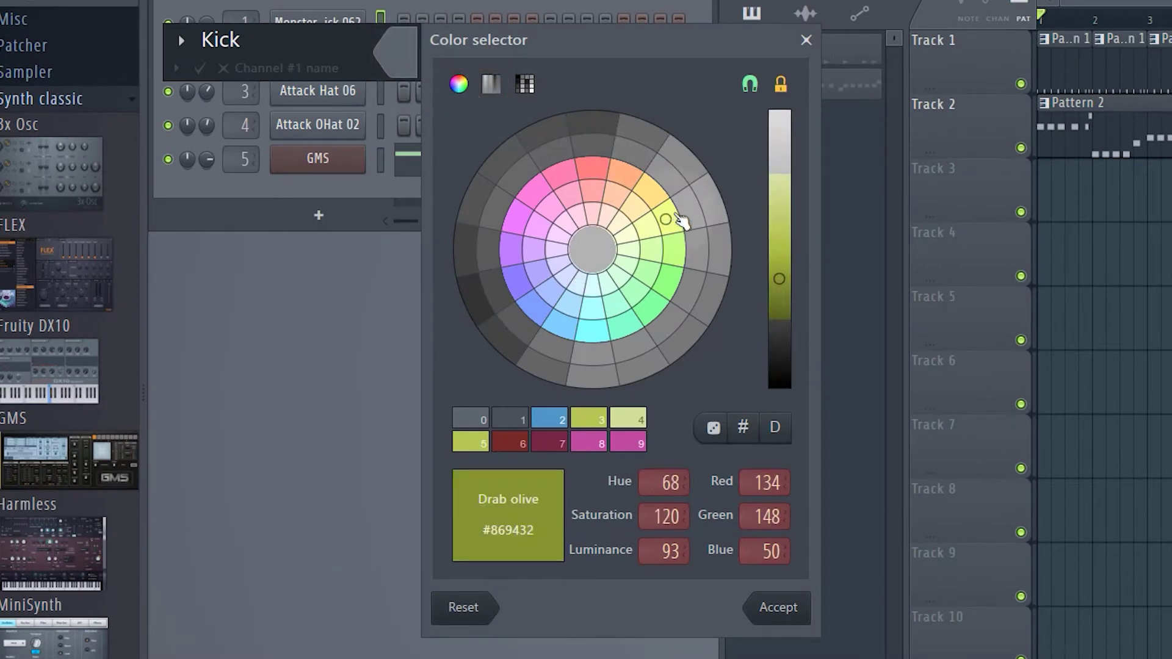
pyautogui.moveTo(771, 269)
pyautogui.mouseDown()
pyautogui.moveTo(785, 269)
pyautogui.moveTo(785, 254)
pyautogui.mouseUp()
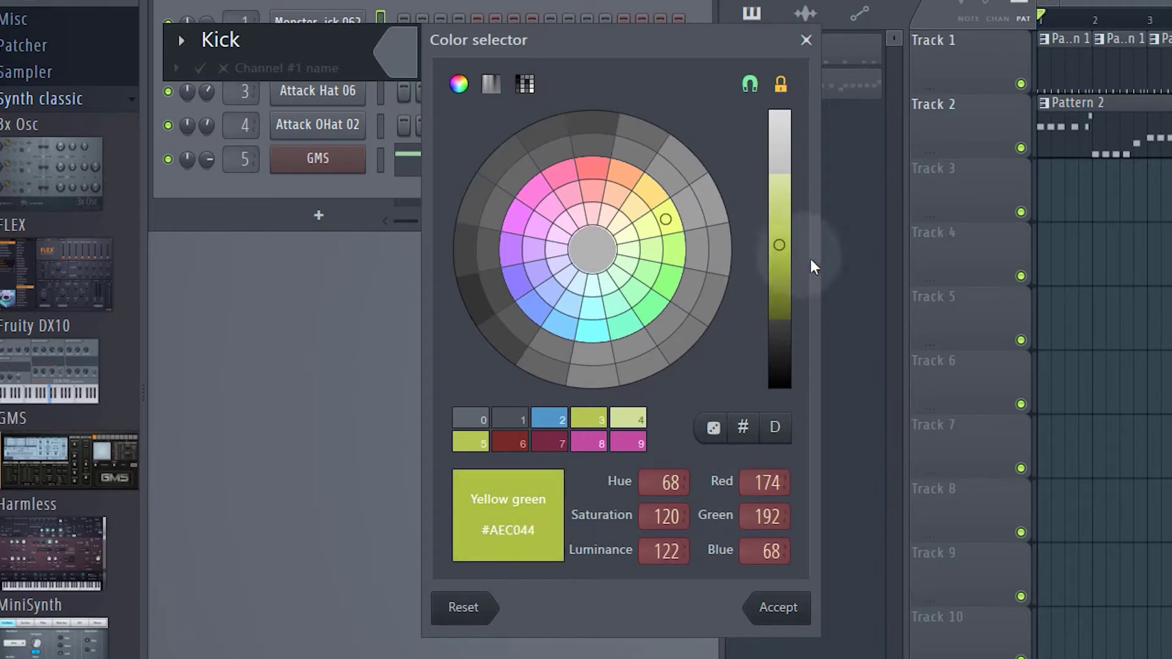
pyautogui.click(786, 613)
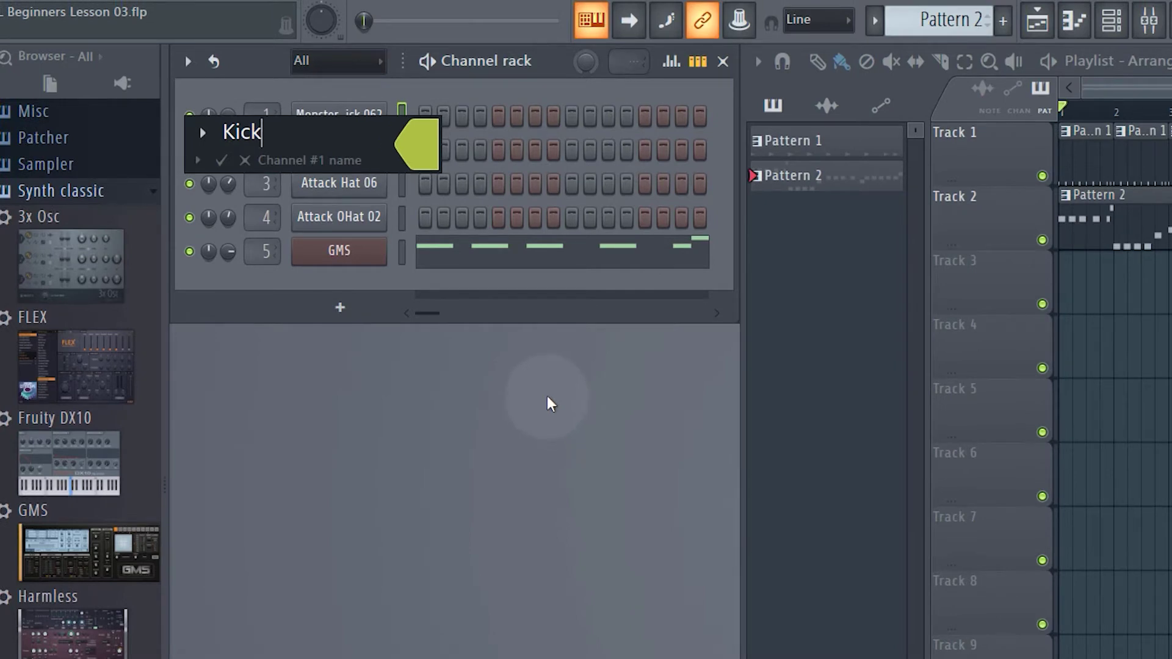
pyautogui.press('Return')
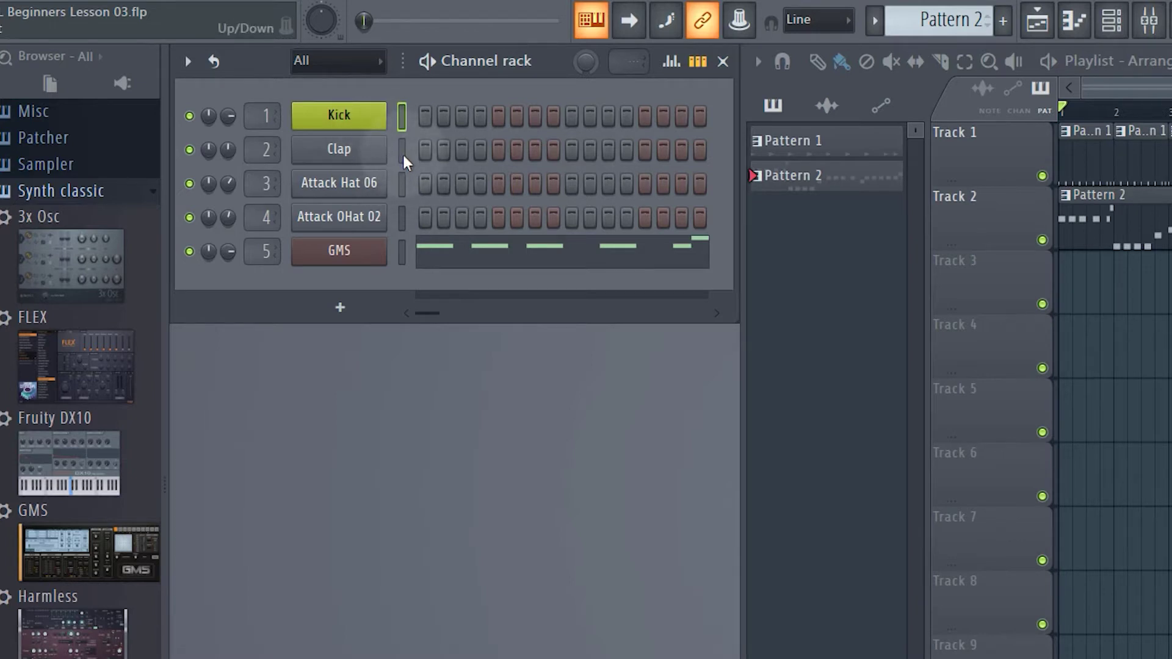
# - Color the Clap, Attack Hat 06 and Attack OHat 02 channels with a gradient using yellow green #A5B83D as both first and last color
pyautogui.moveTo(401, 153); pyautogui.dragTo(401, 217)
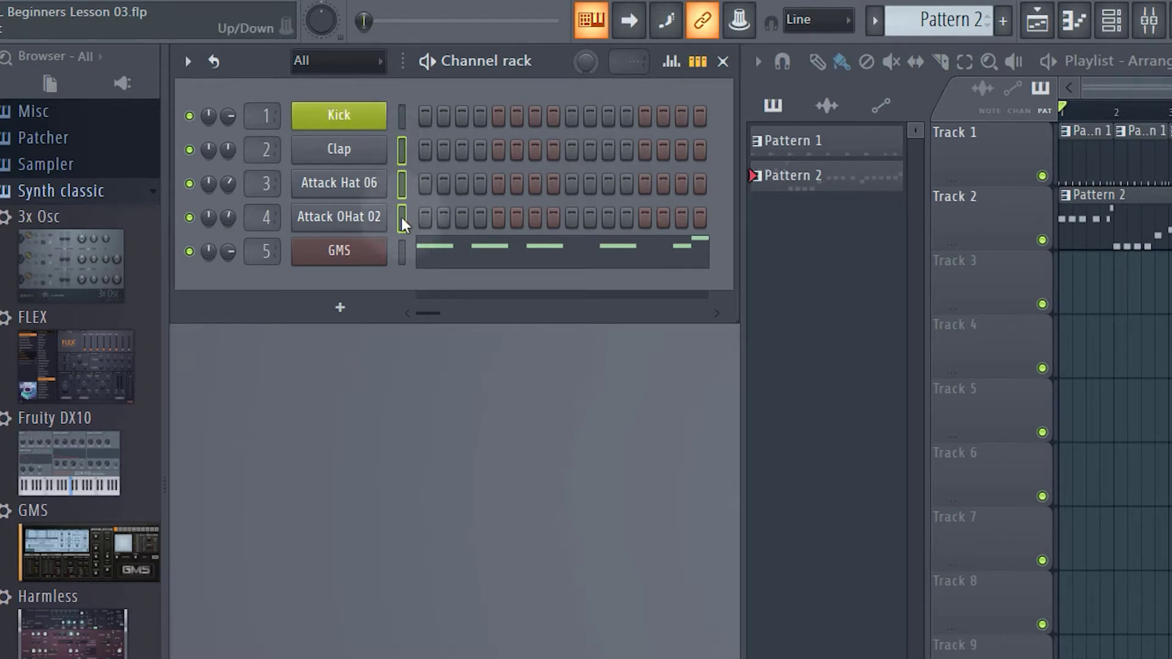
pyautogui.click(187, 61)
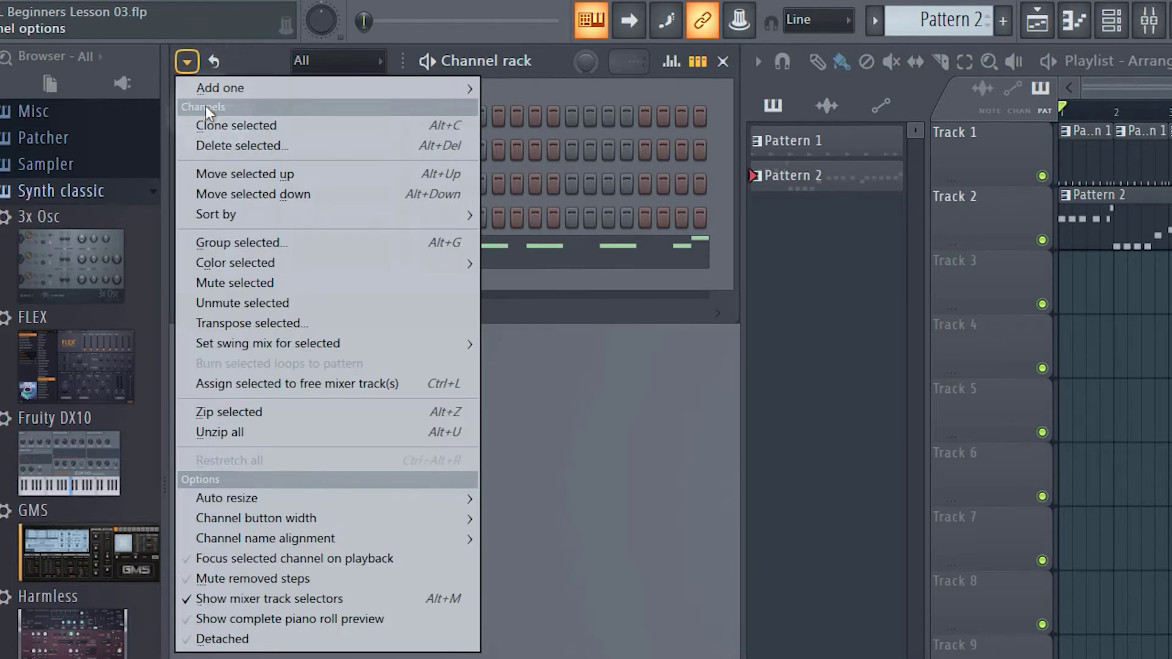
pyautogui.moveTo(280, 262)
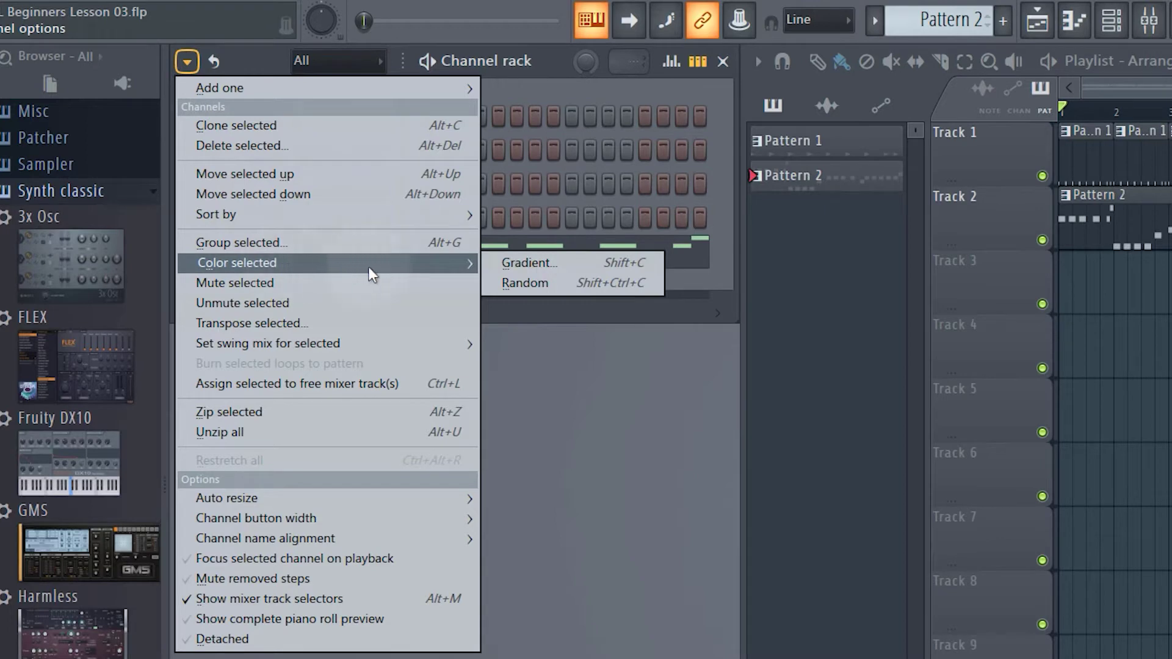
pyautogui.click(523, 264)
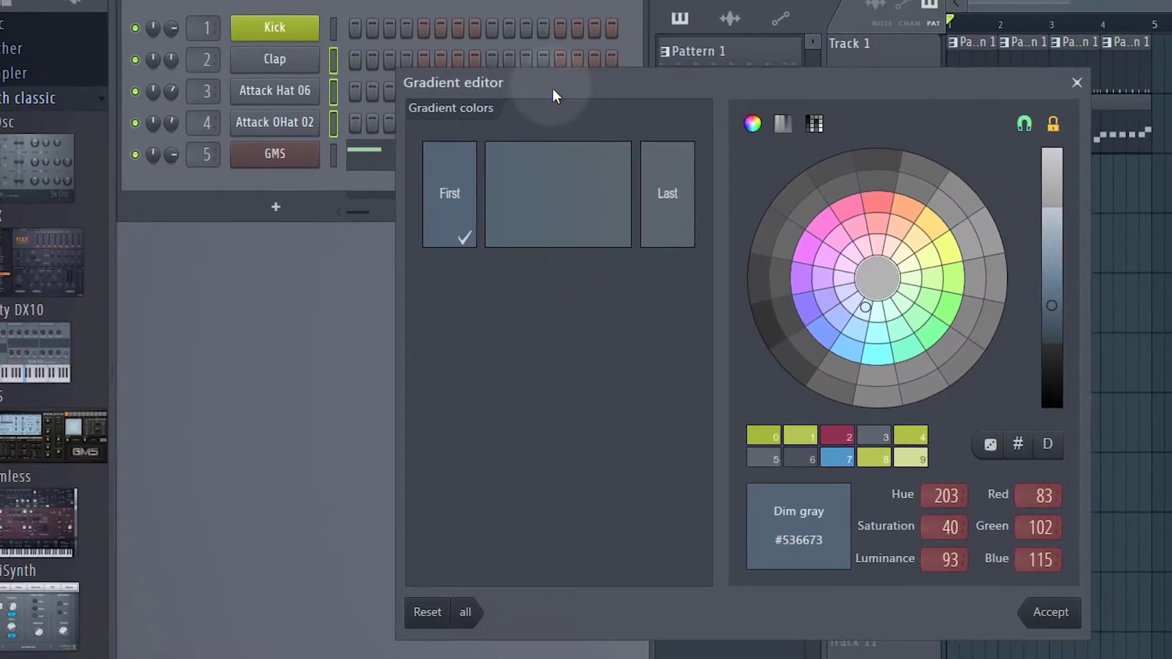
pyautogui.moveTo(552, 88); pyautogui.dragTo(549, 82)
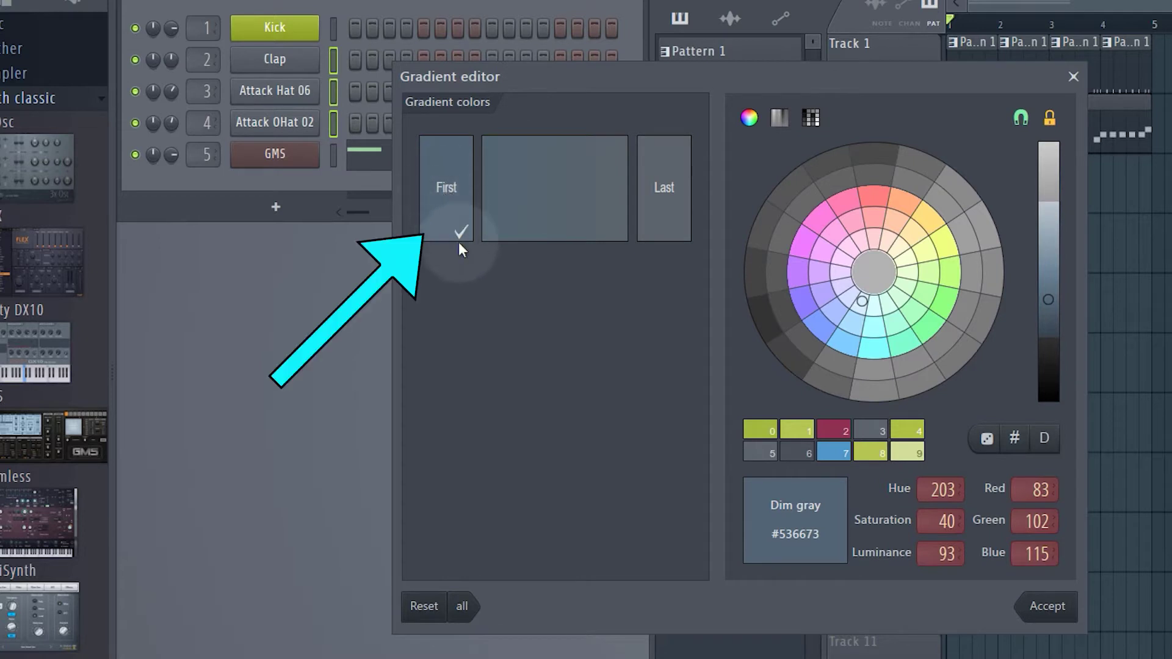
pyautogui.click(764, 433)
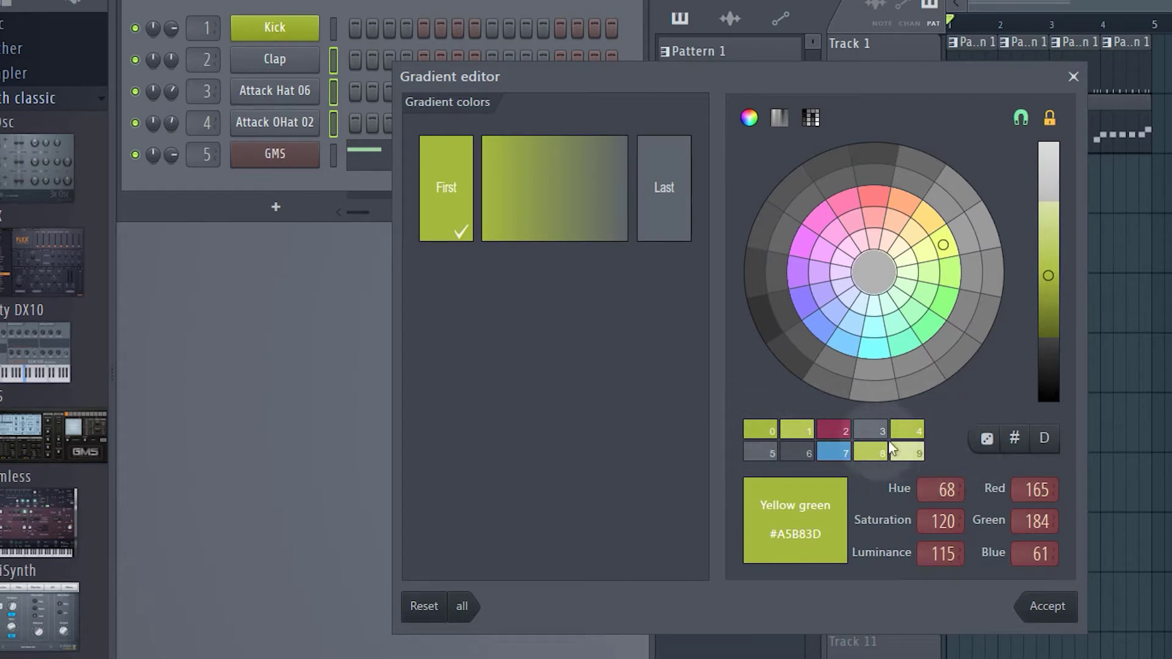
pyautogui.click(668, 193)
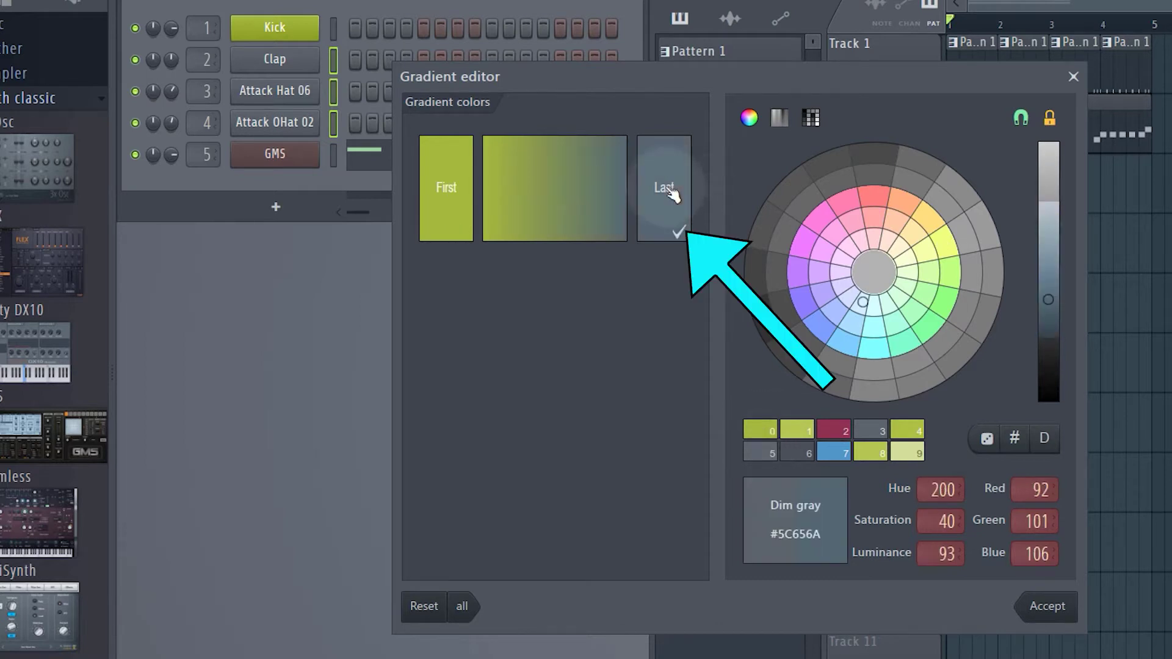
pyautogui.click(765, 429)
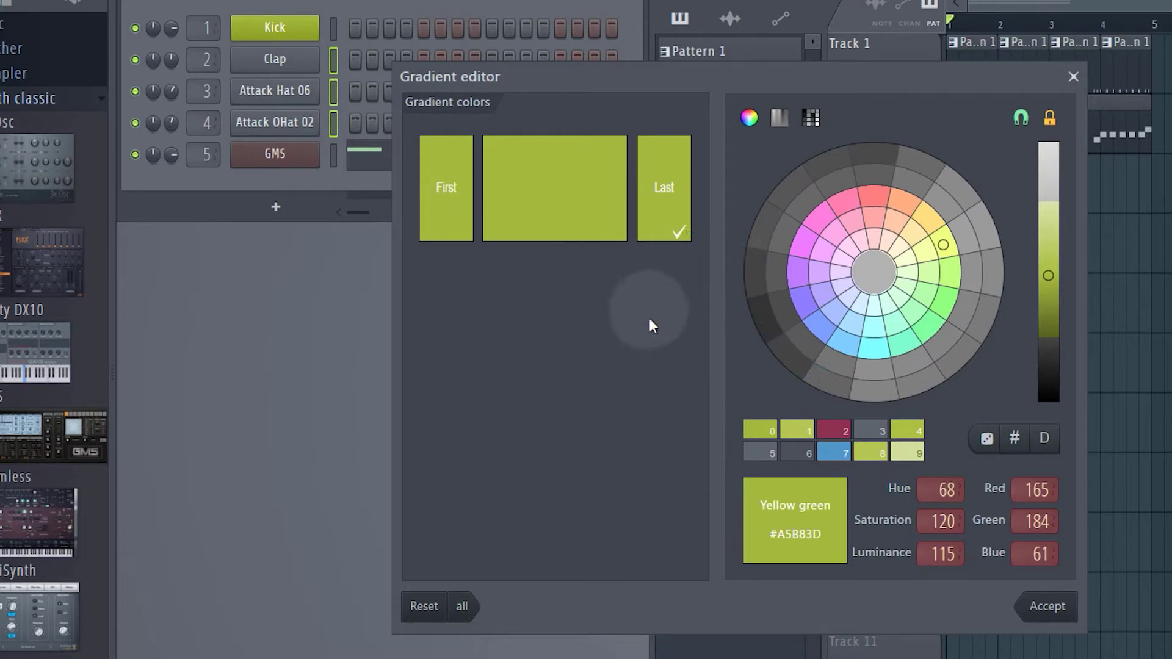
pyautogui.click(1047, 607)
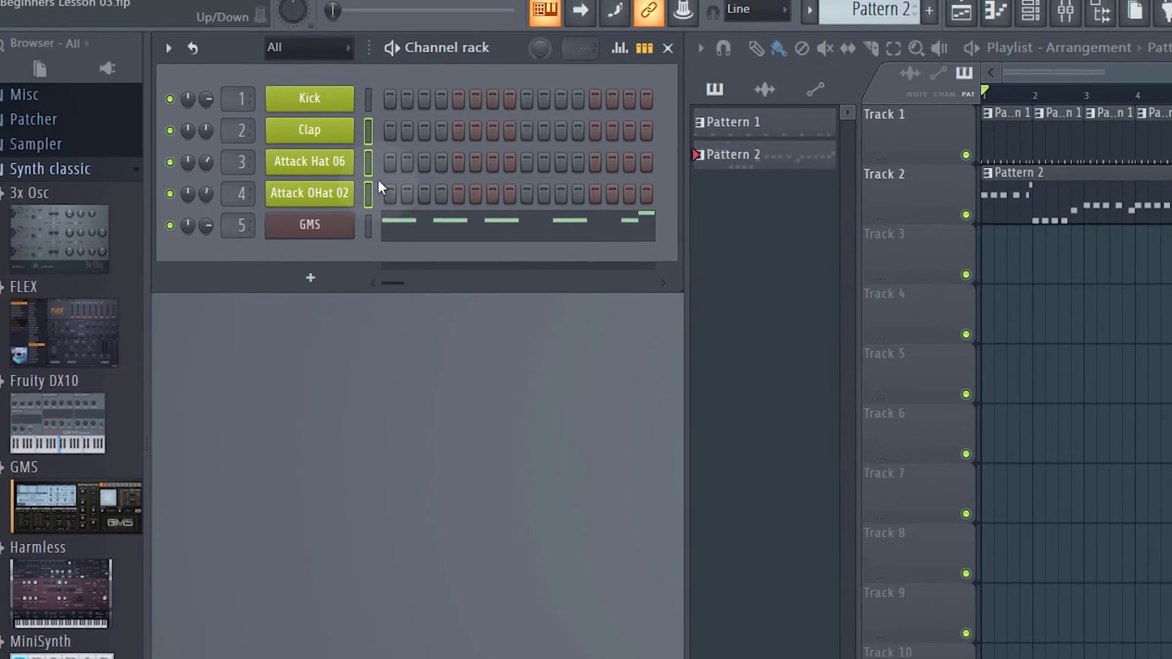
# - Rename the Attack Hat 06 channel as Closed Hat
pyautogui.rightClick(337, 100)
pyautogui.click(368, 163)
pyautogui.rightClick(323, 163)
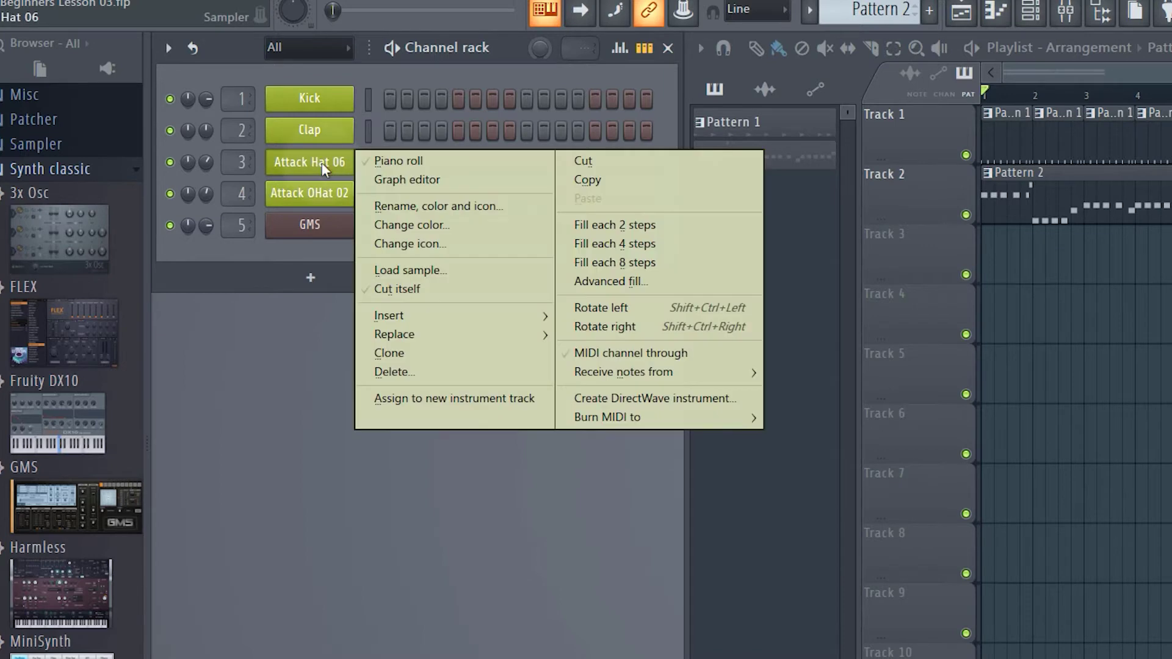
pyautogui.click(383, 202)
pyautogui.write('Closed H')
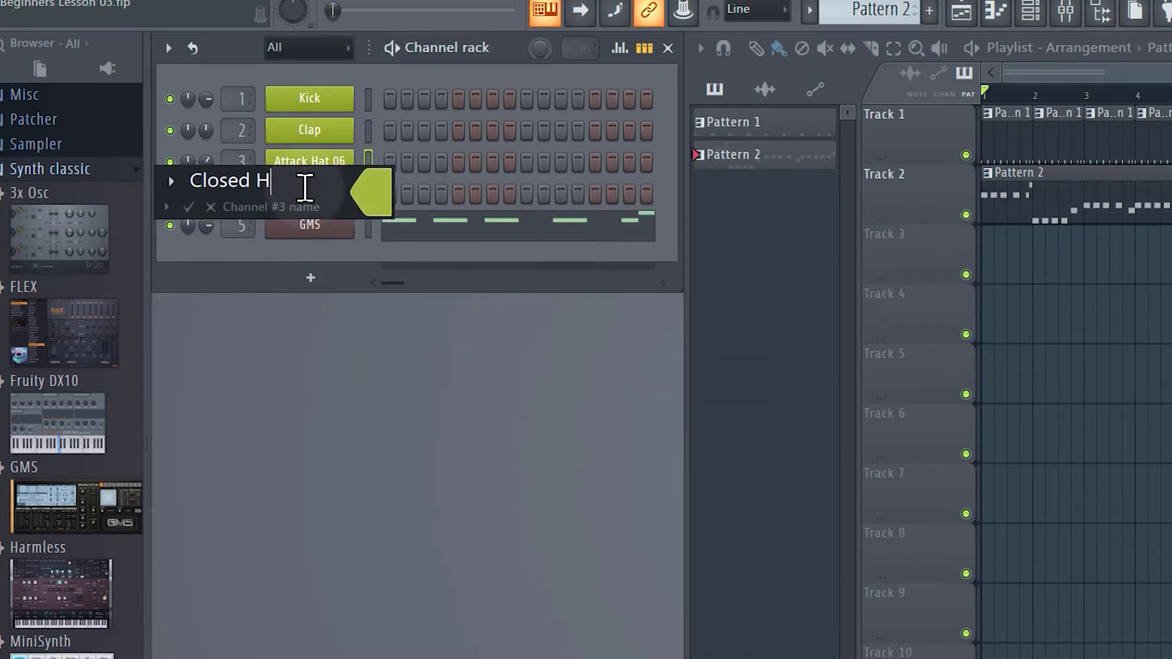
pyautogui.write('at')
pyautogui.press('Return')
# - Rename the Attack OHat 02 channel as Open Hat
pyautogui.rightClick(299, 204)
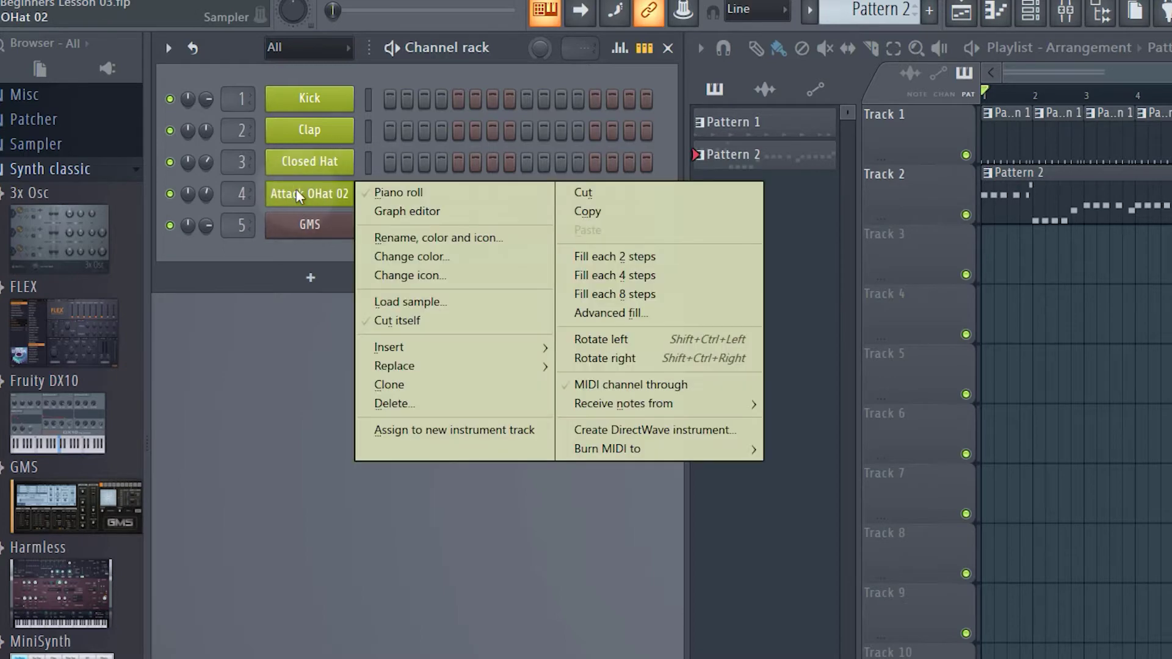
pyautogui.click(427, 237)
pyautogui.write('Open Hat')
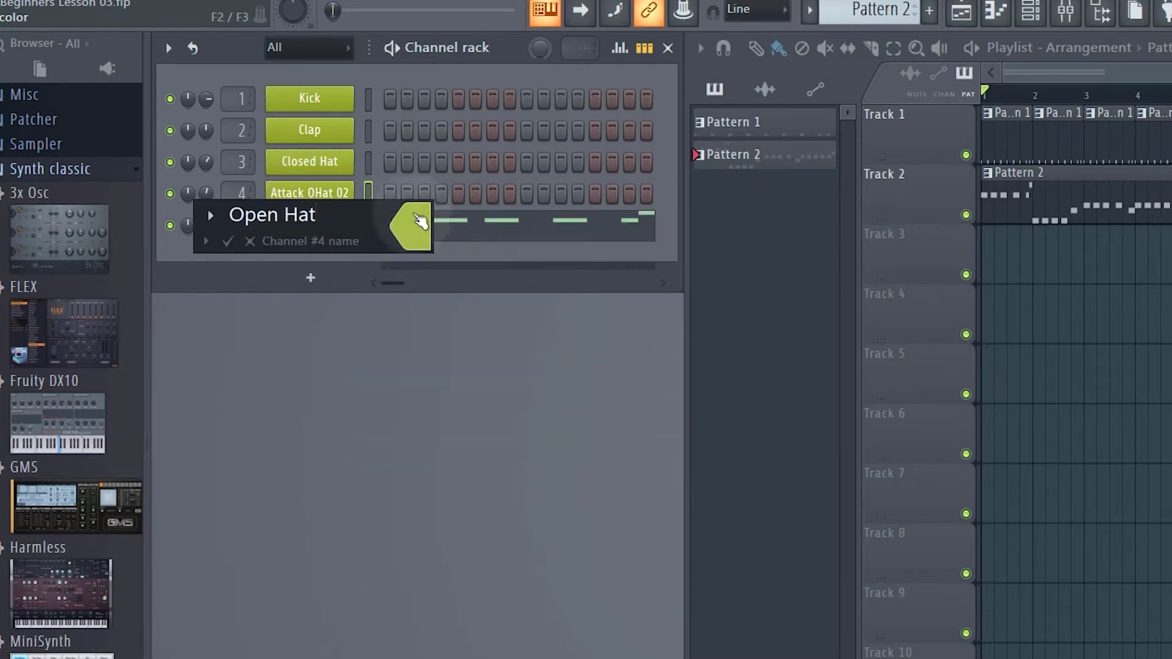
pyautogui.press('Return')
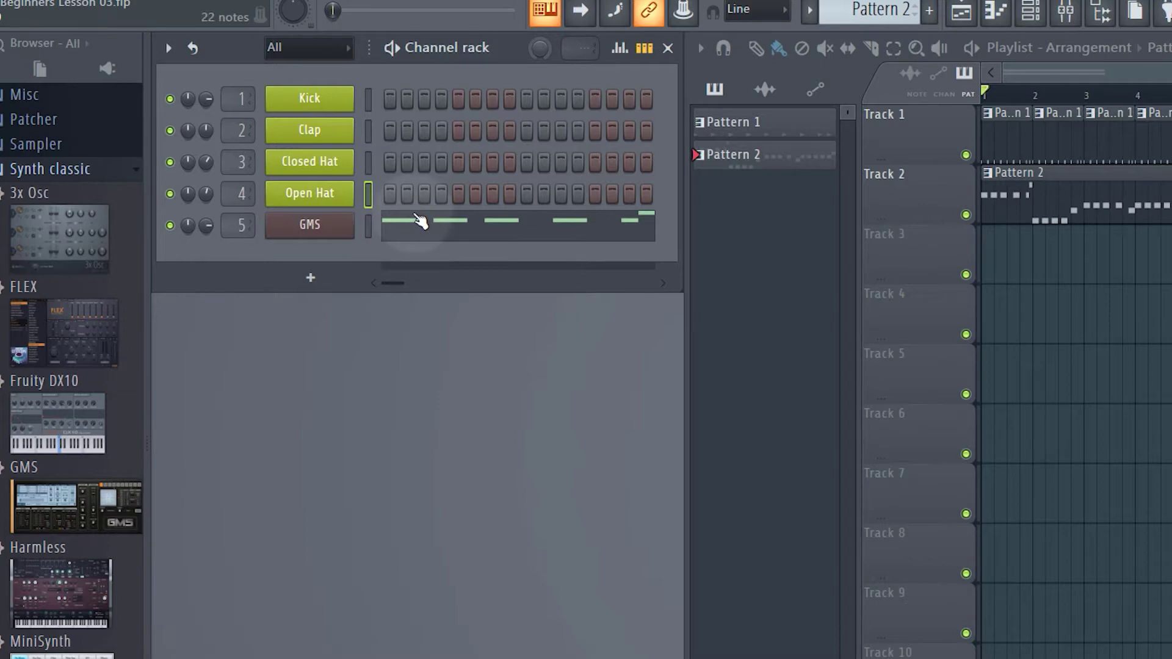
# - Extend the GMS channel's name to GMS Bass Top
pyautogui.rightClick(321, 226)
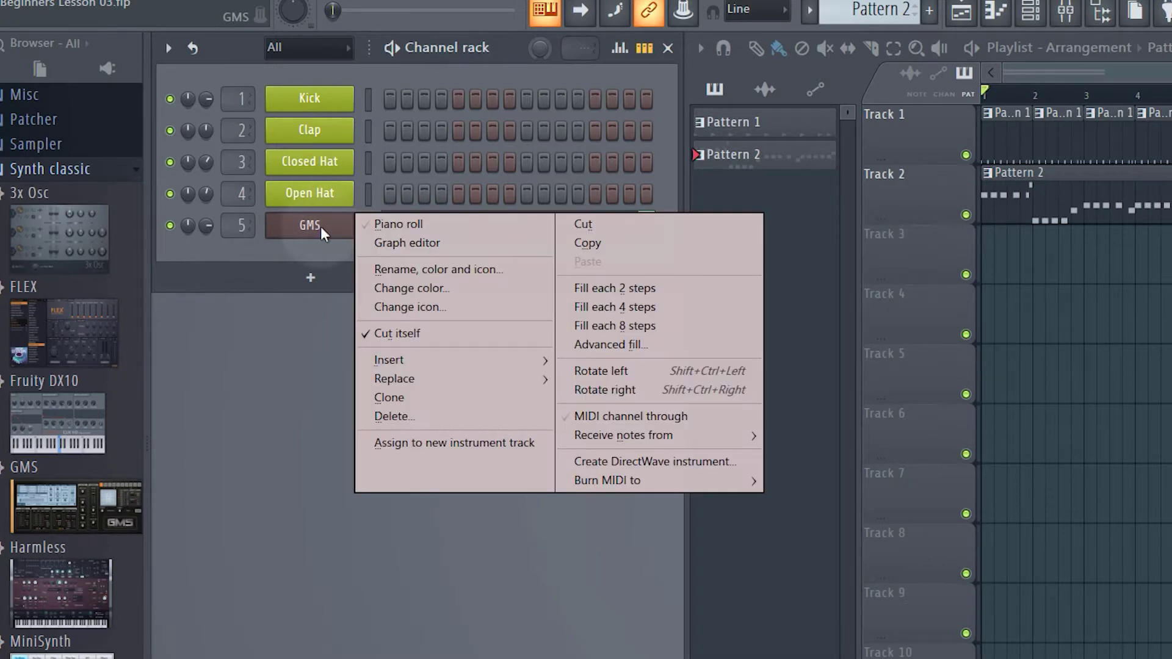
pyautogui.click(420, 270)
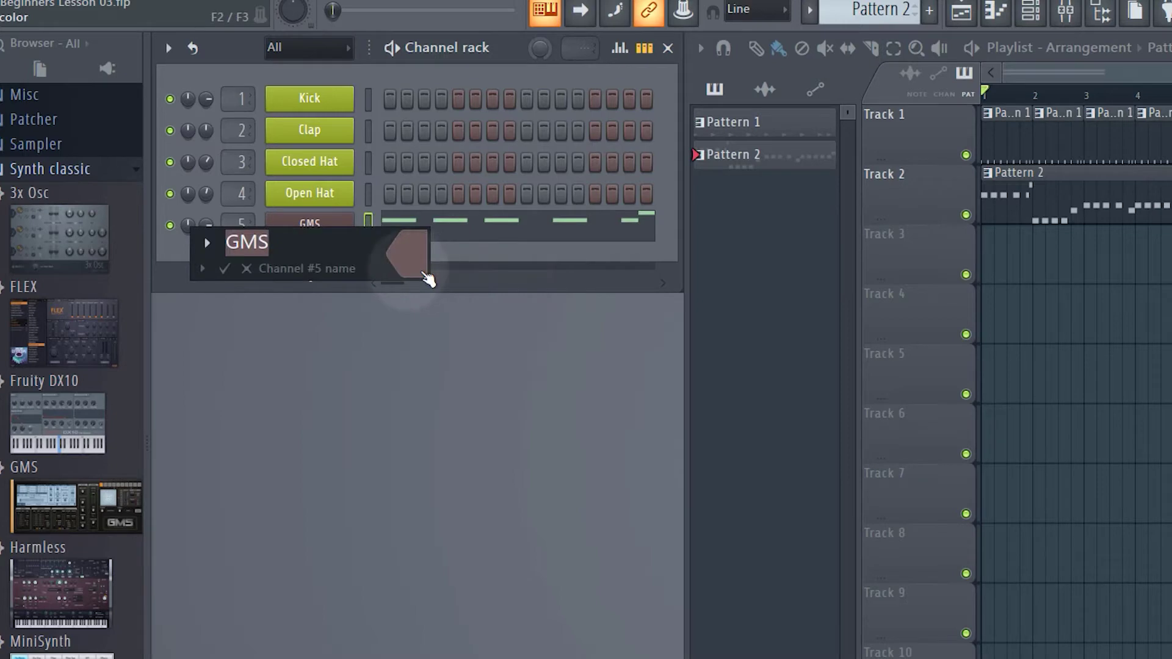
pyautogui.click(320, 244)
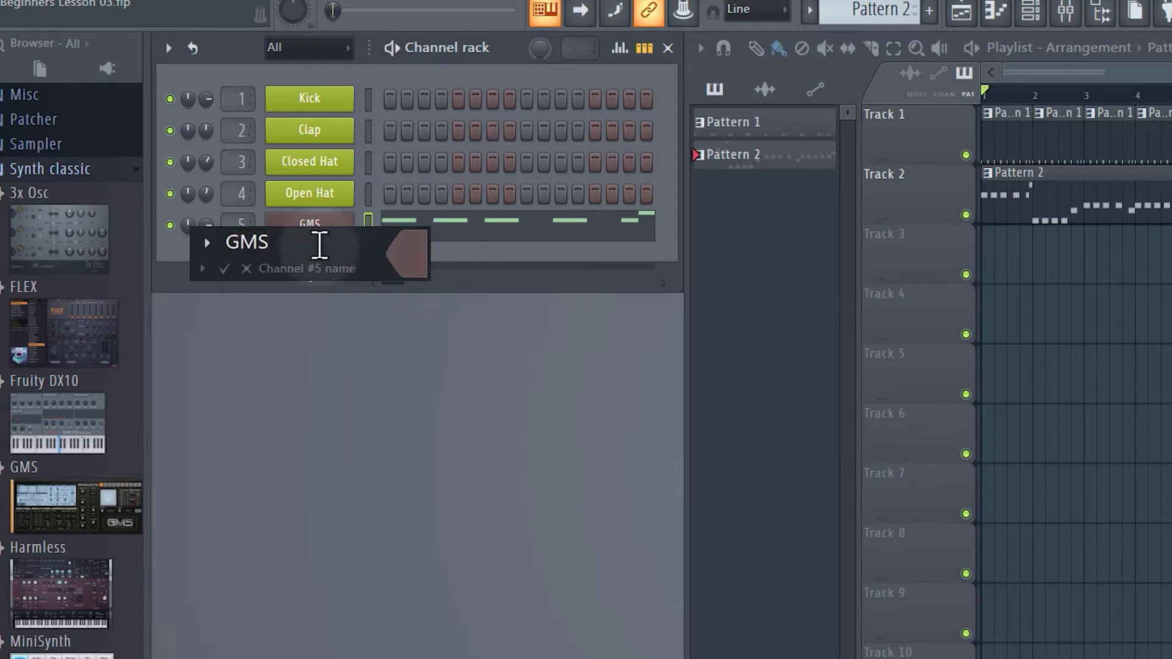
pyautogui.write('Bass Top')
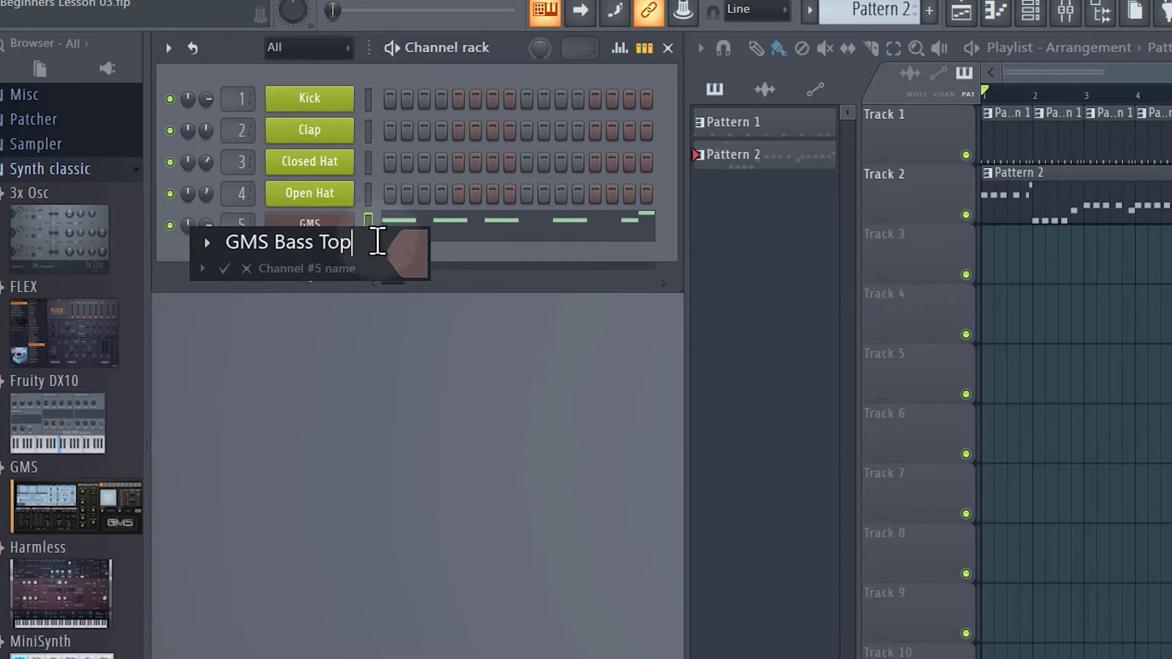
# - Color the GMS Bass Top channel a slightly brightened pale violet red and apply the new name and color
pyautogui.click(410, 253)
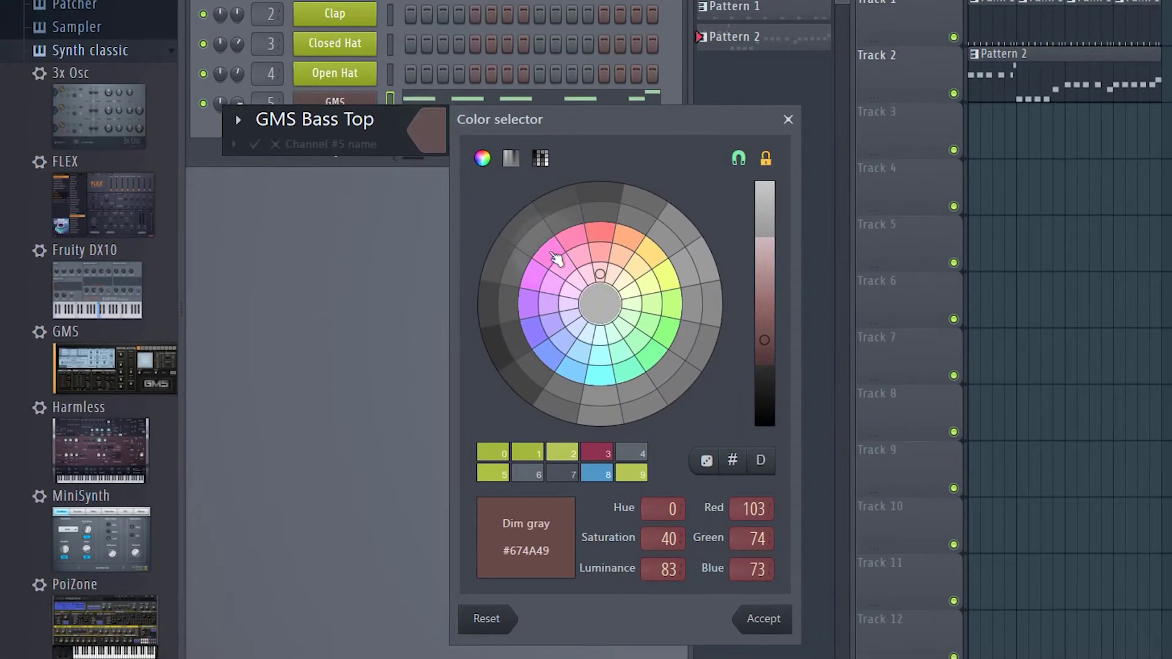
pyautogui.click(562, 312)
pyautogui.click(573, 240)
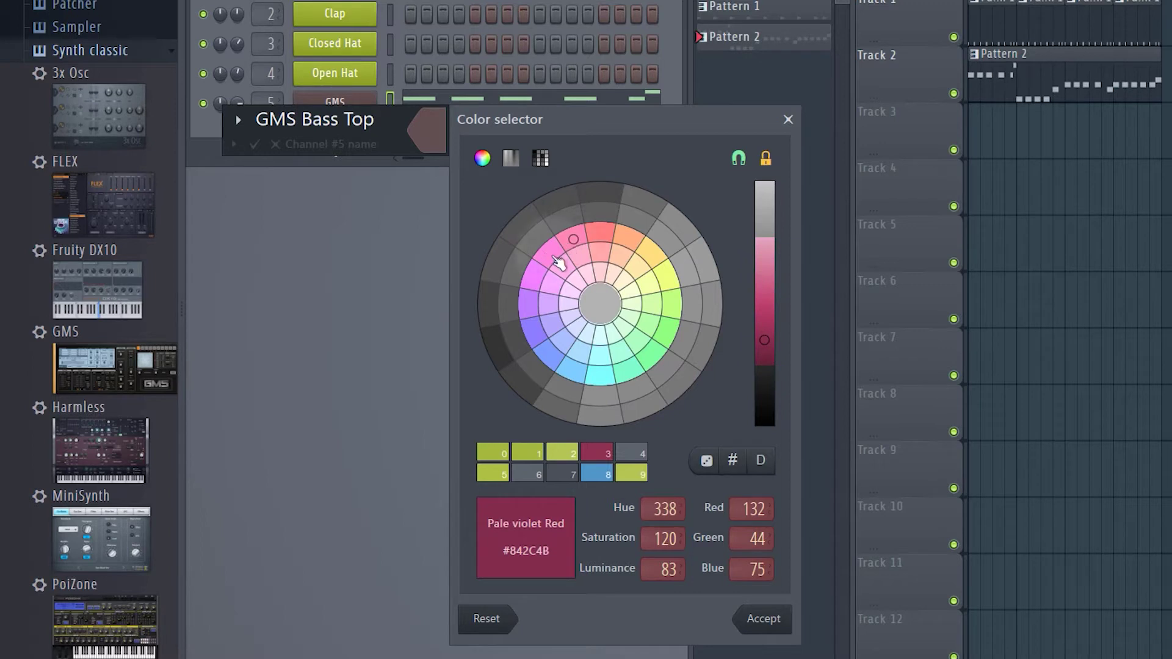
pyautogui.click(551, 253)
pyautogui.click(574, 241)
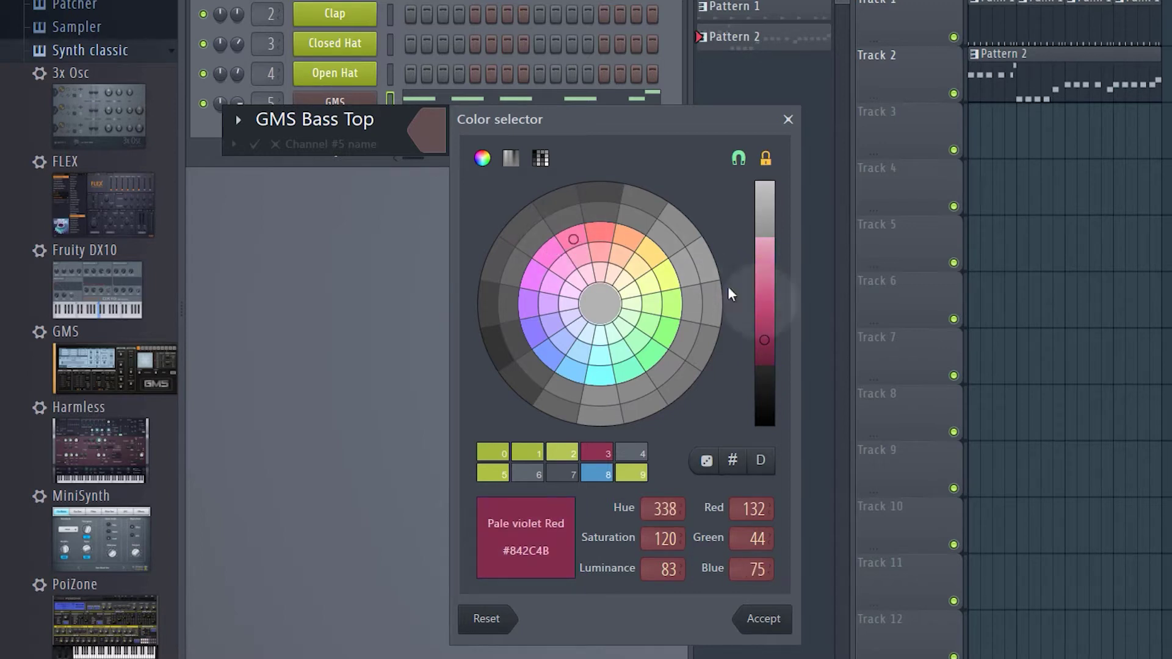
pyautogui.moveTo(771, 327); pyautogui.dragTo(773, 339)
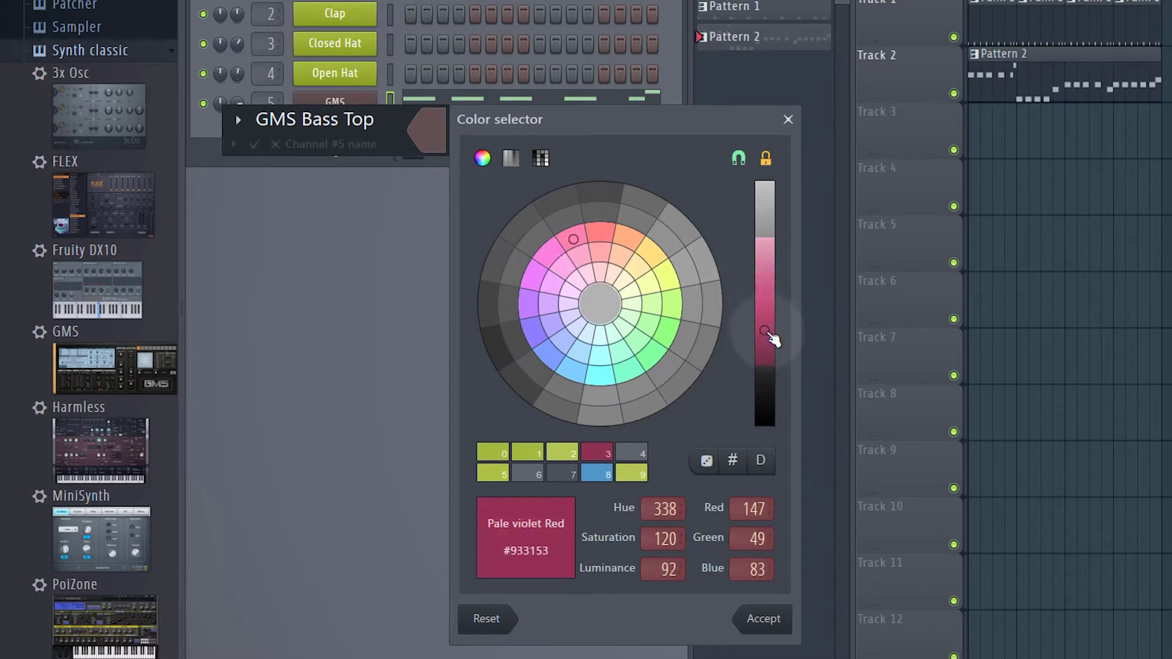
pyautogui.click(767, 619)
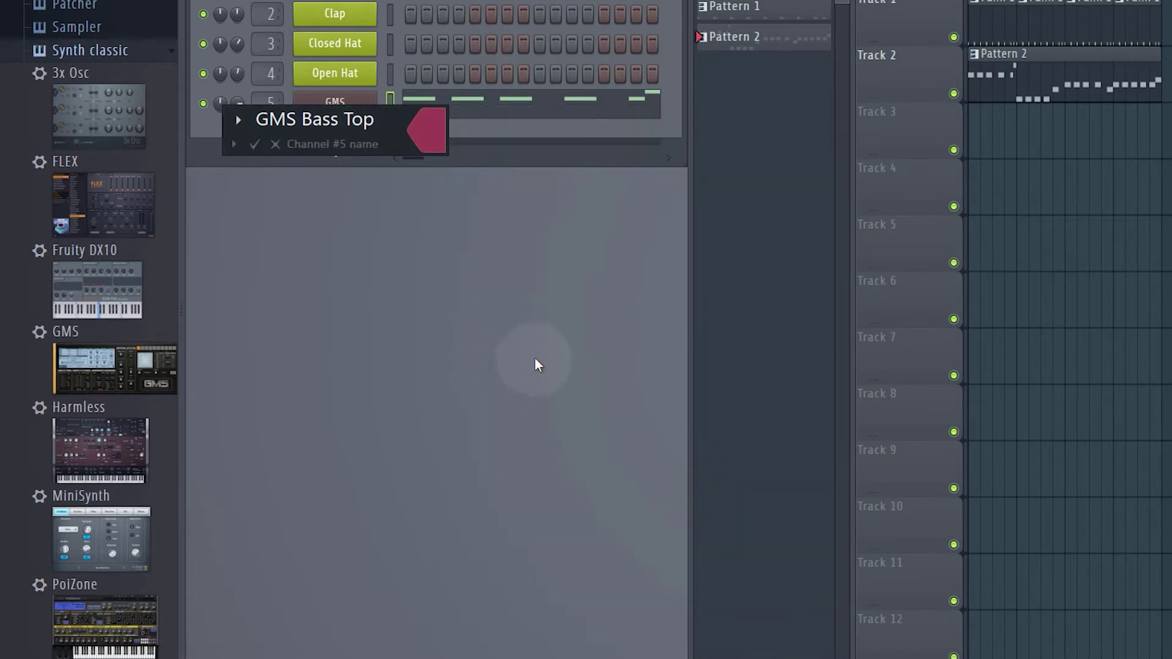
pyautogui.press('Return')
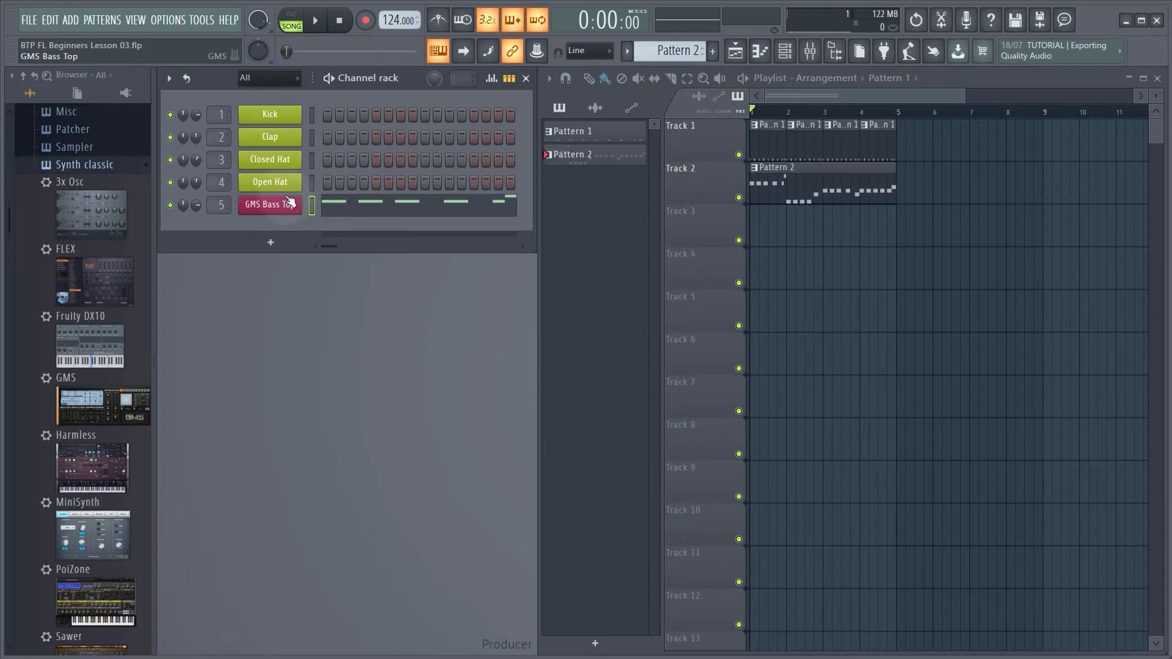
# - Rename Pattern 1 as Drums and give it the drum channels' yellow green color, #A5B83D
pyautogui.click(604, 135)
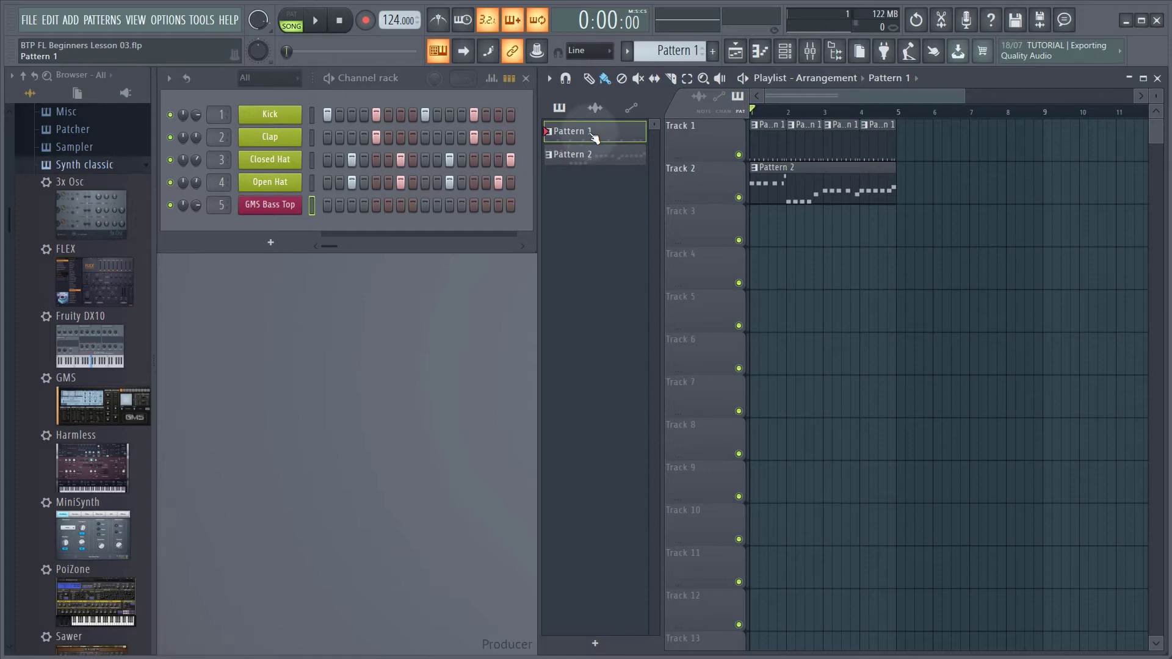
pyautogui.rightClick(591, 135)
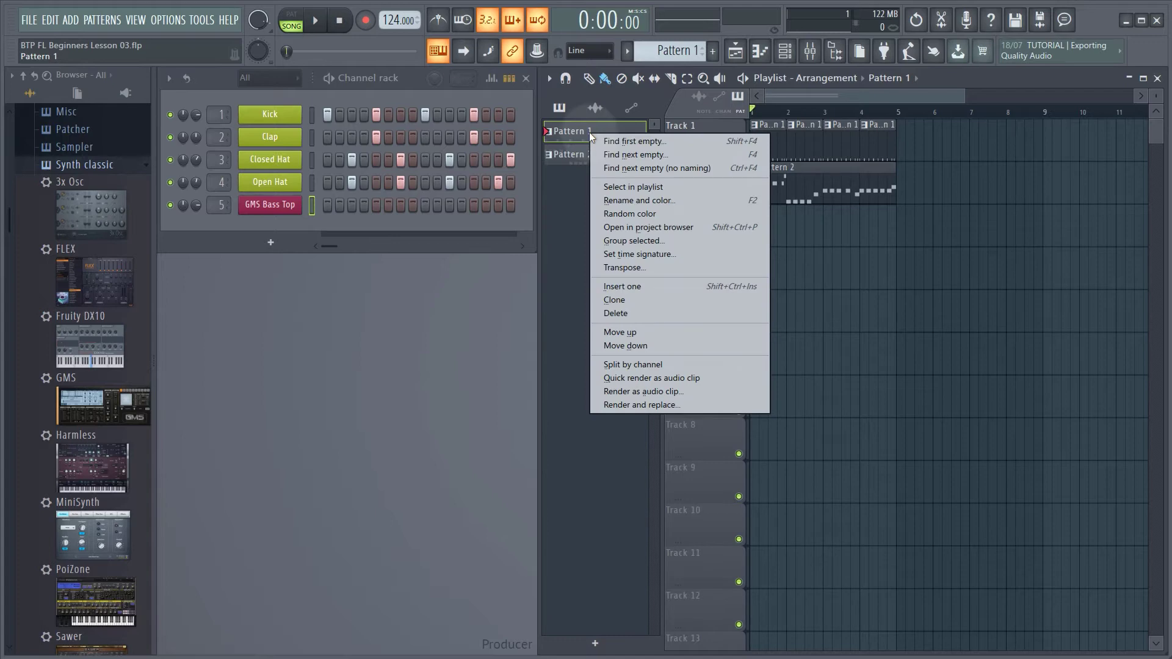
pyautogui.click(645, 202)
pyautogui.write('Drums')
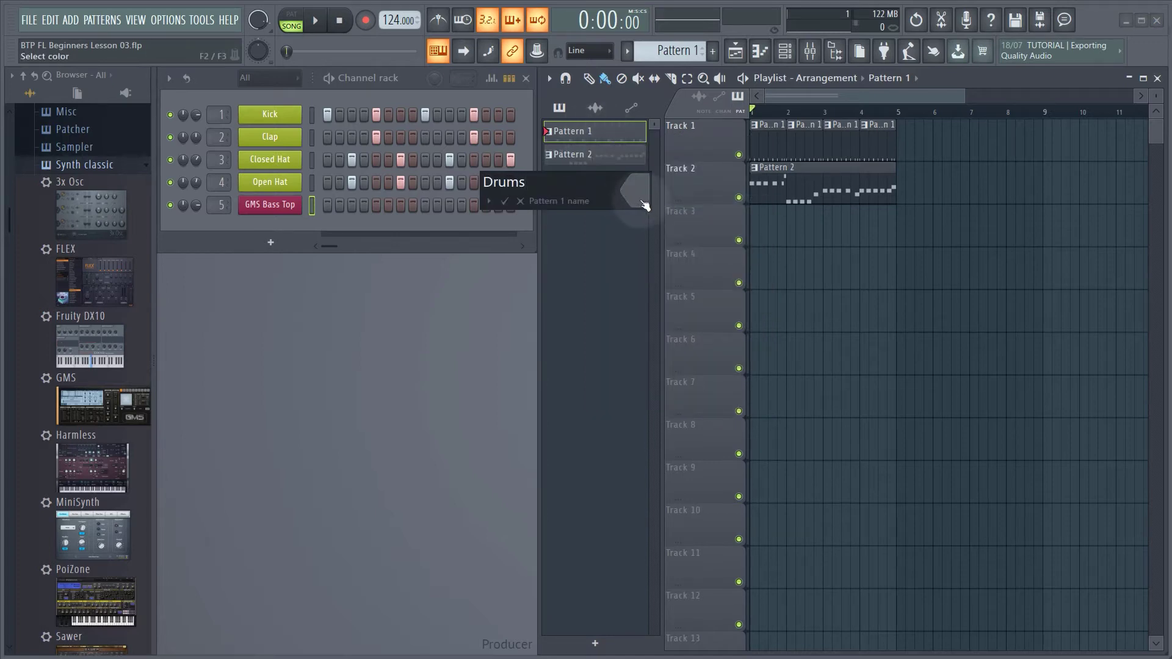
pyautogui.click(638, 193)
pyautogui.click(711, 434)
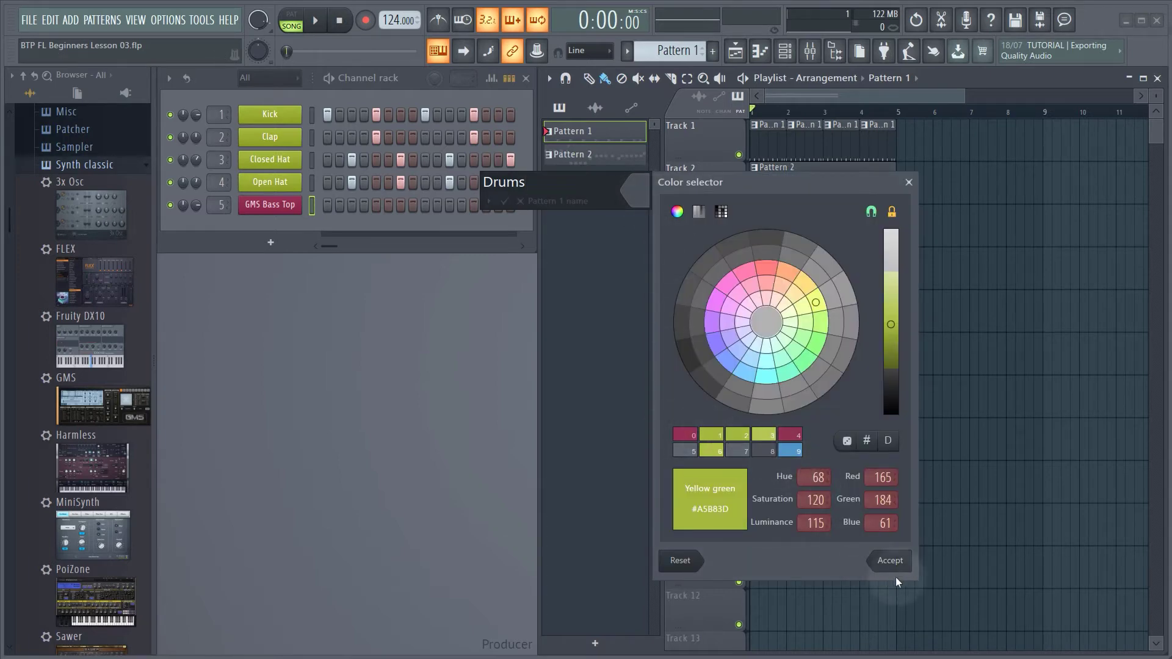
pyautogui.click(893, 562)
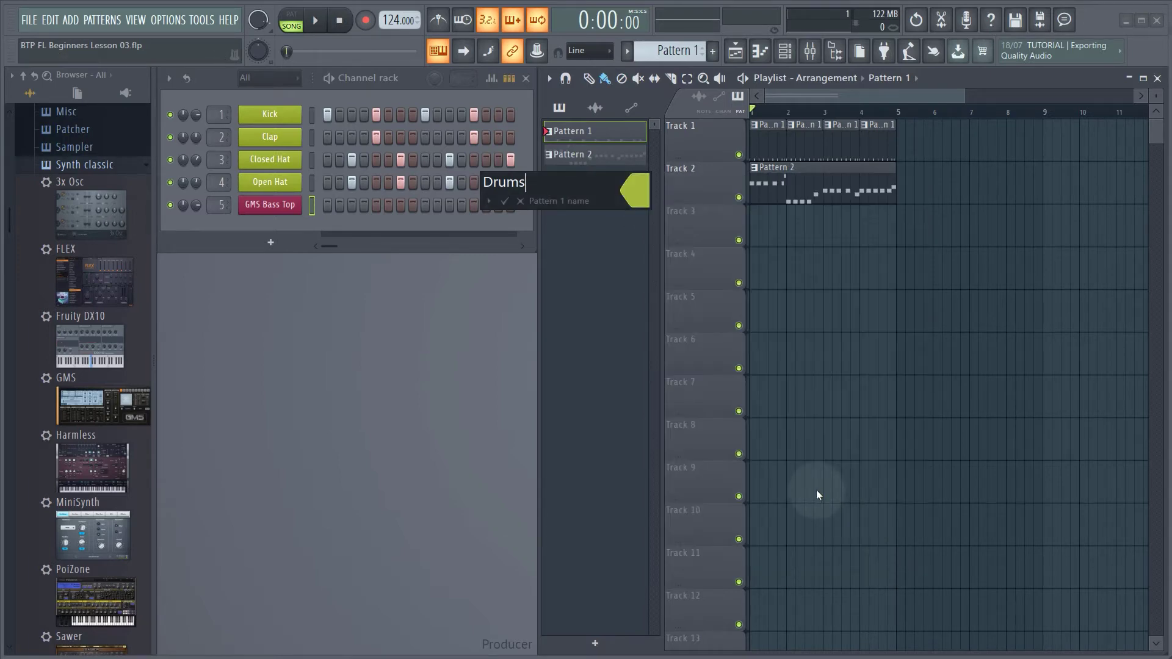
pyautogui.press('Return')
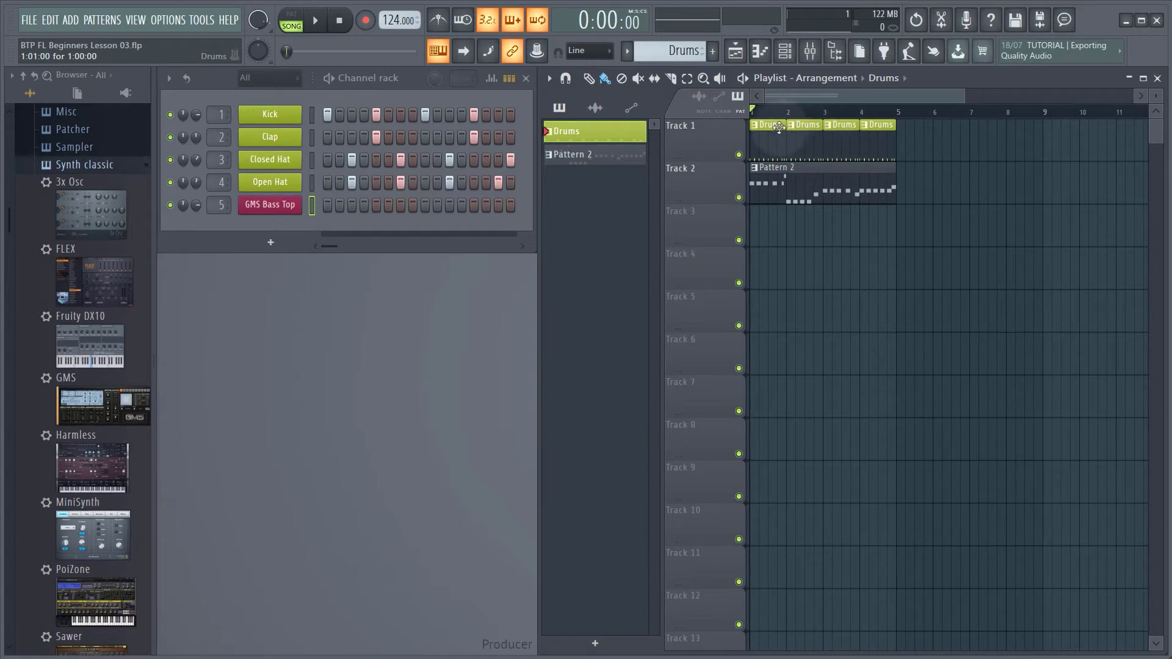
# - Rename Pattern 2 as Bass Top and give it the bass channel's pale violet red color, #933153
pyautogui.click(597, 160)
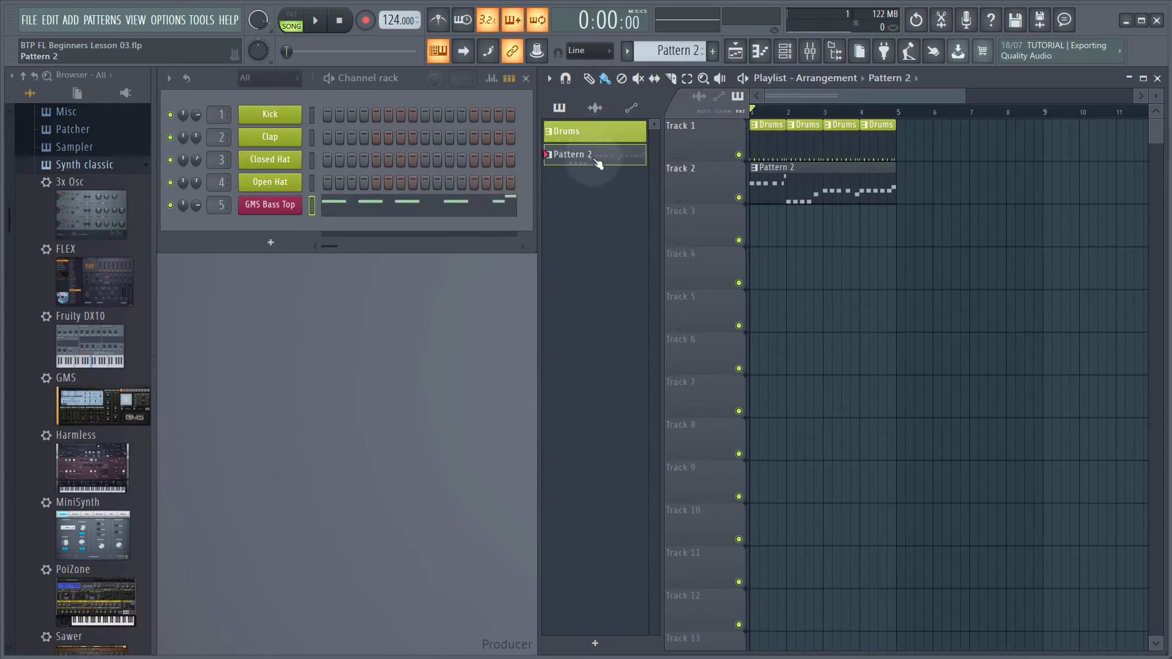
pyautogui.rightClick(597, 161)
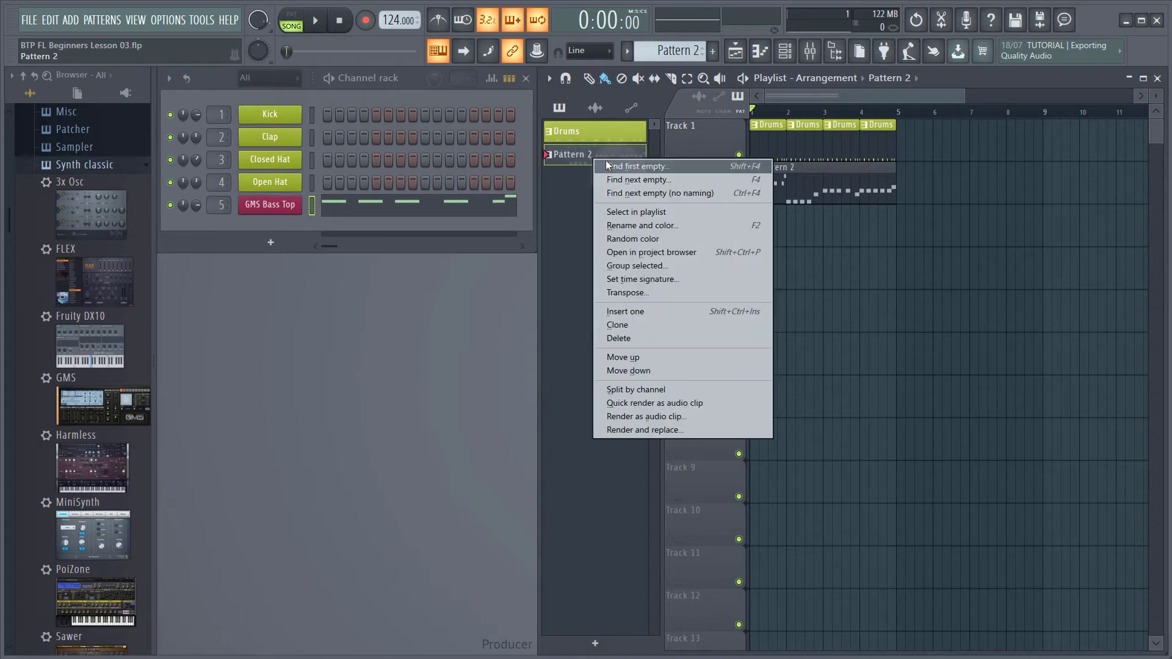
pyautogui.click(640, 228)
pyautogui.write('Bass Top')
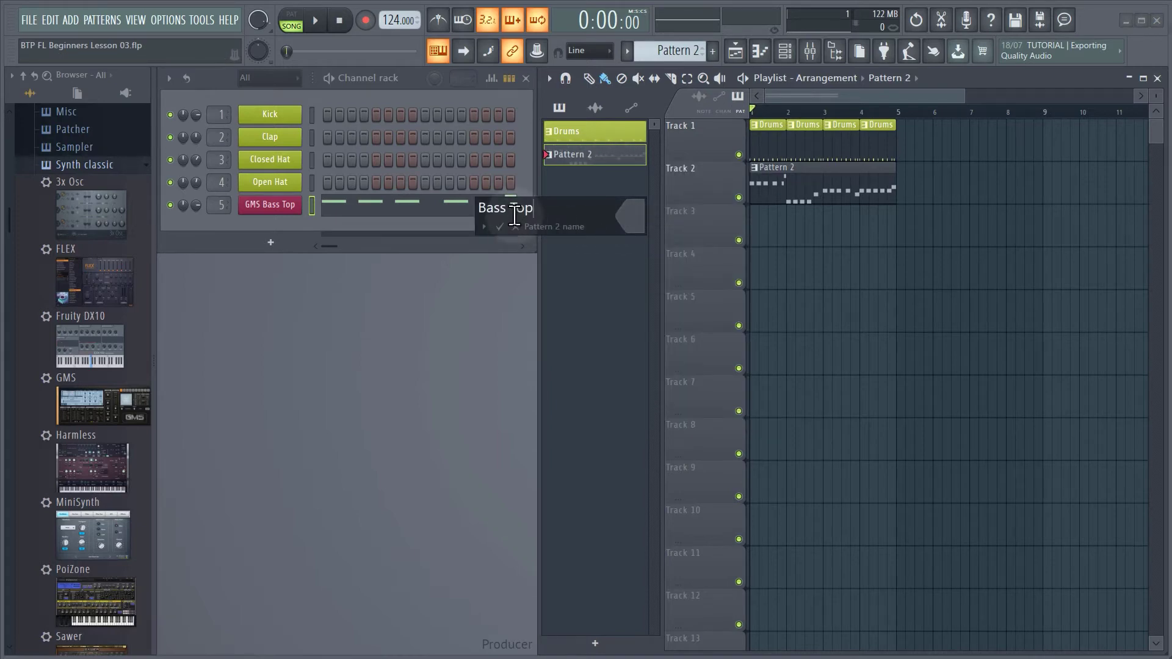
pyautogui.click(629, 216)
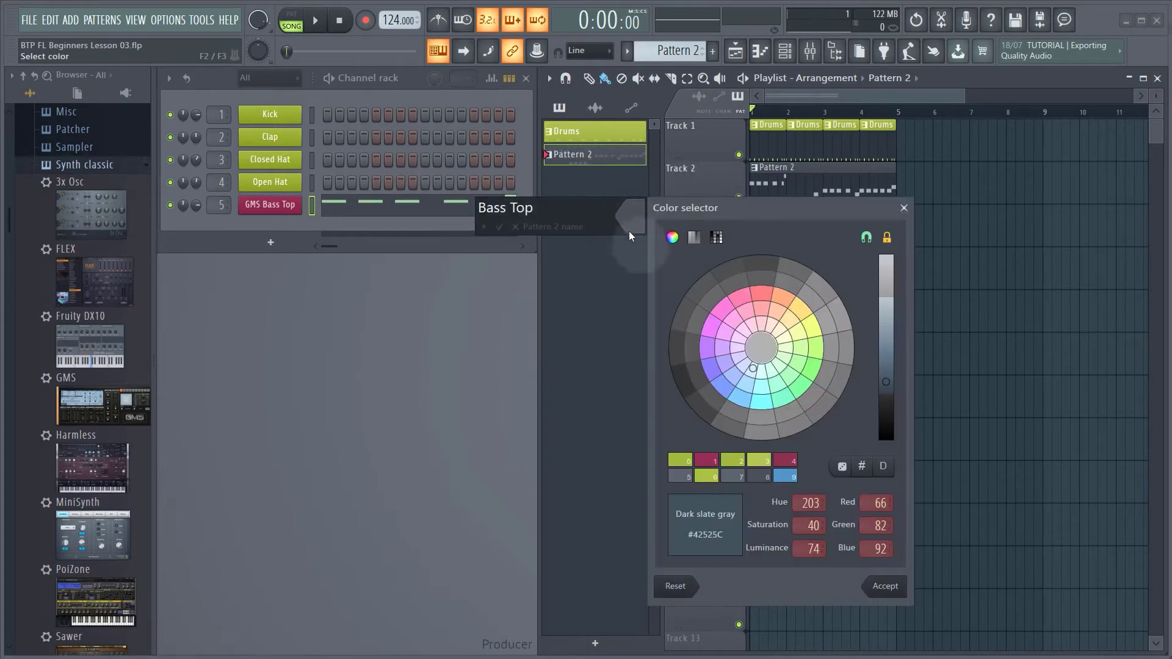
pyautogui.click(713, 462)
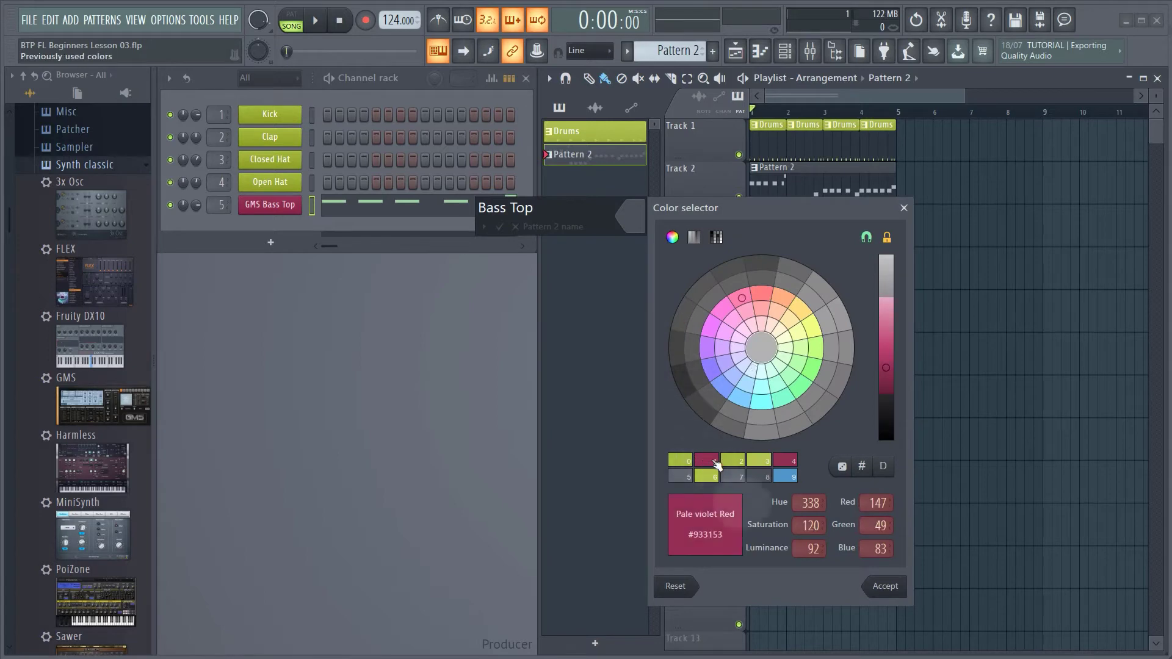
pyautogui.click(887, 587)
pyautogui.press('Return')
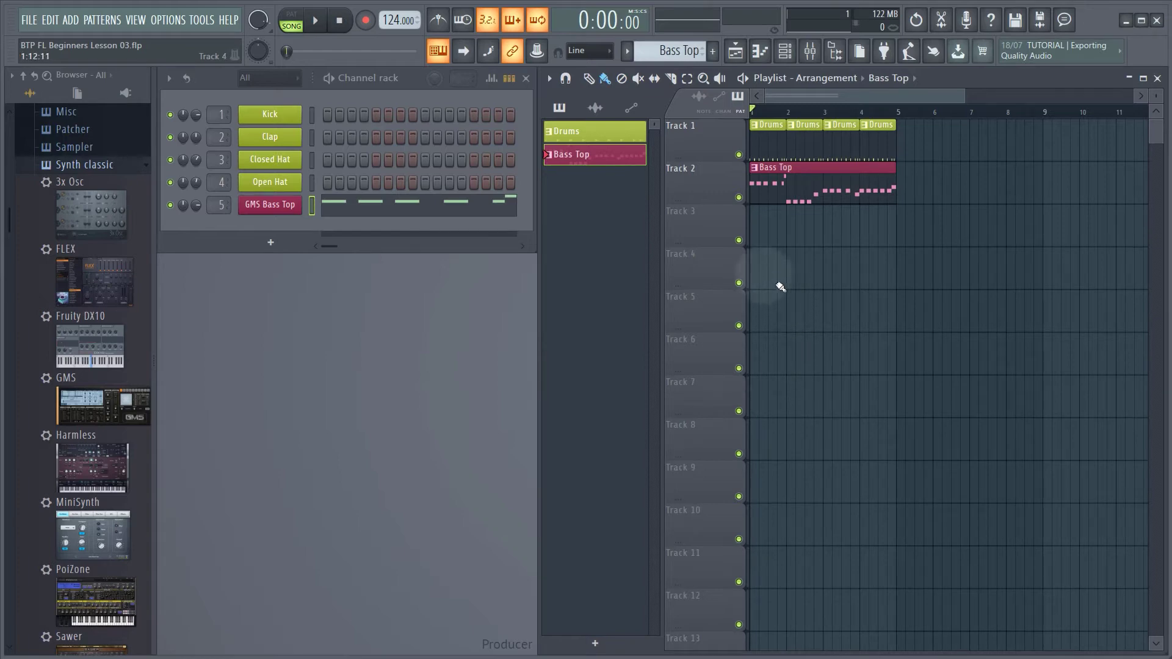
# - Rename playlist Track 1 as Drums and give it the Drums pattern's yellow green color
pyautogui.rightClick(704, 139)
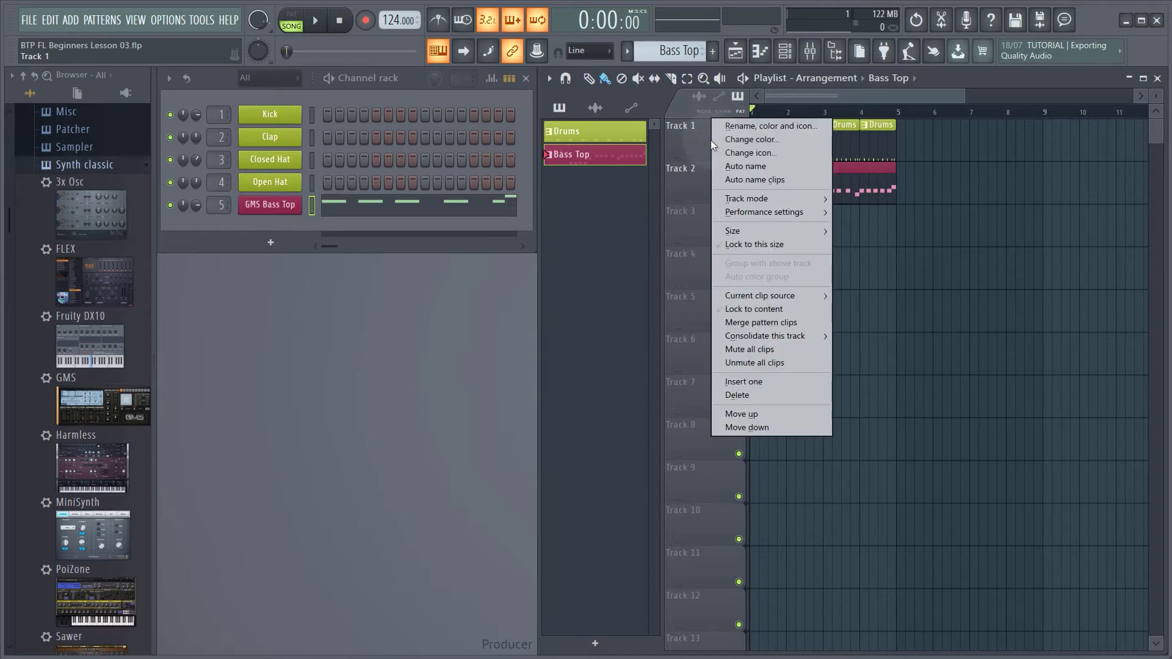
pyautogui.click(746, 128)
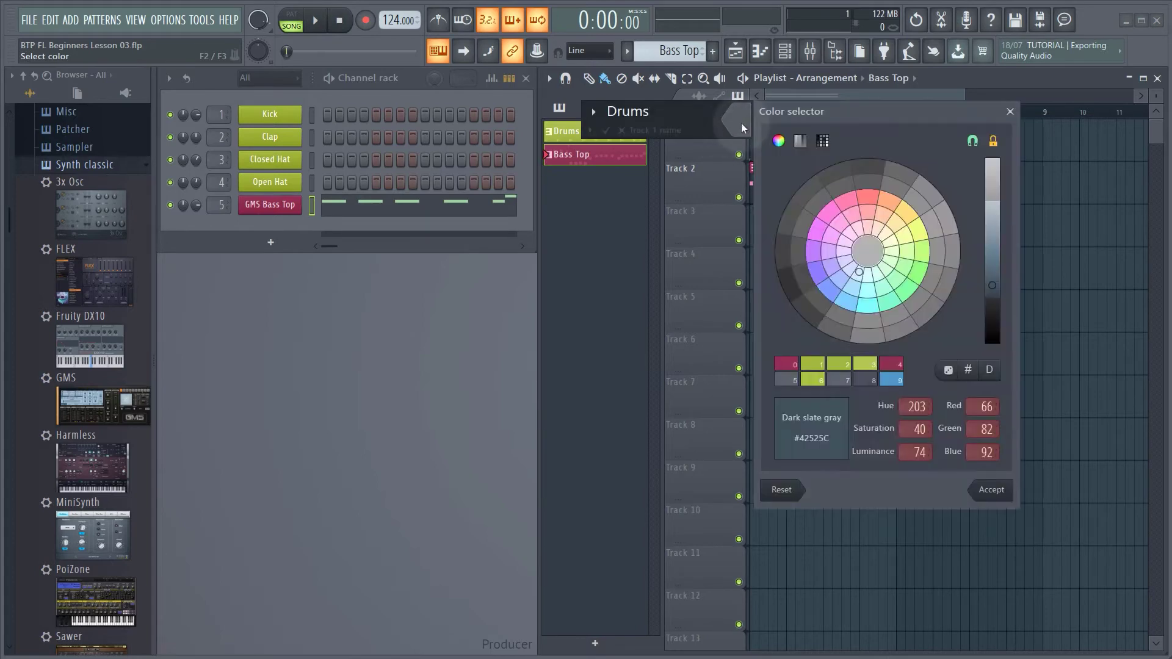
pyautogui.click(813, 364)
pyautogui.click(989, 490)
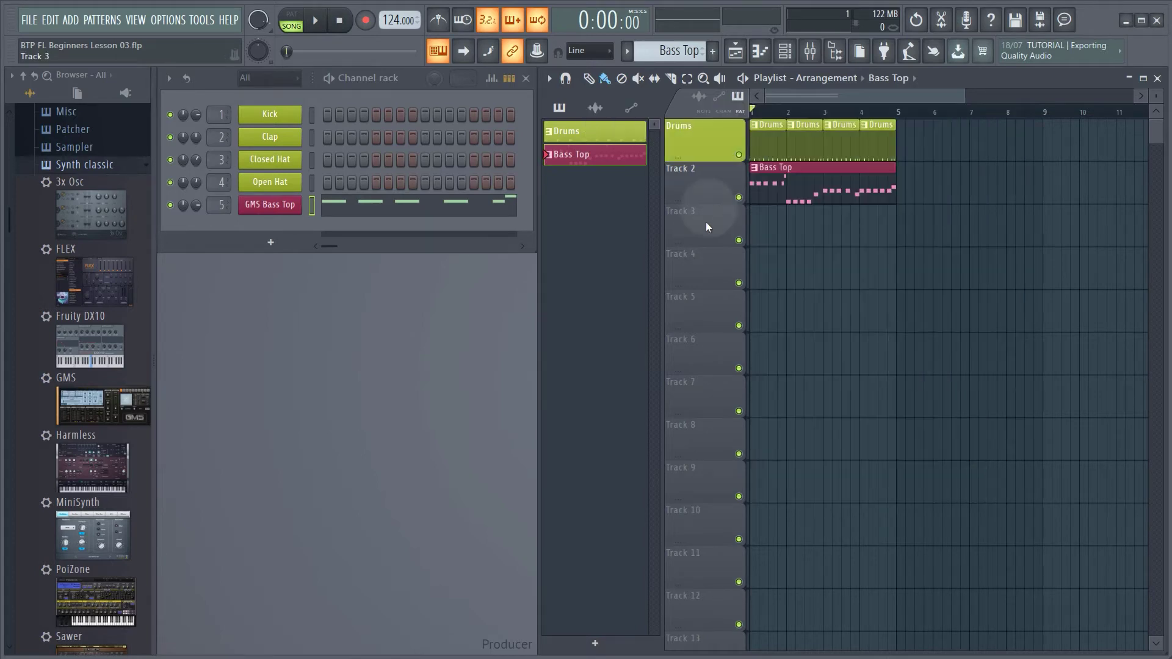
# - Rename playlist Track 2 as Bass Top and give it the Bass Top pattern's pale violet red color
pyautogui.rightClick(713, 185)
pyautogui.click(734, 208)
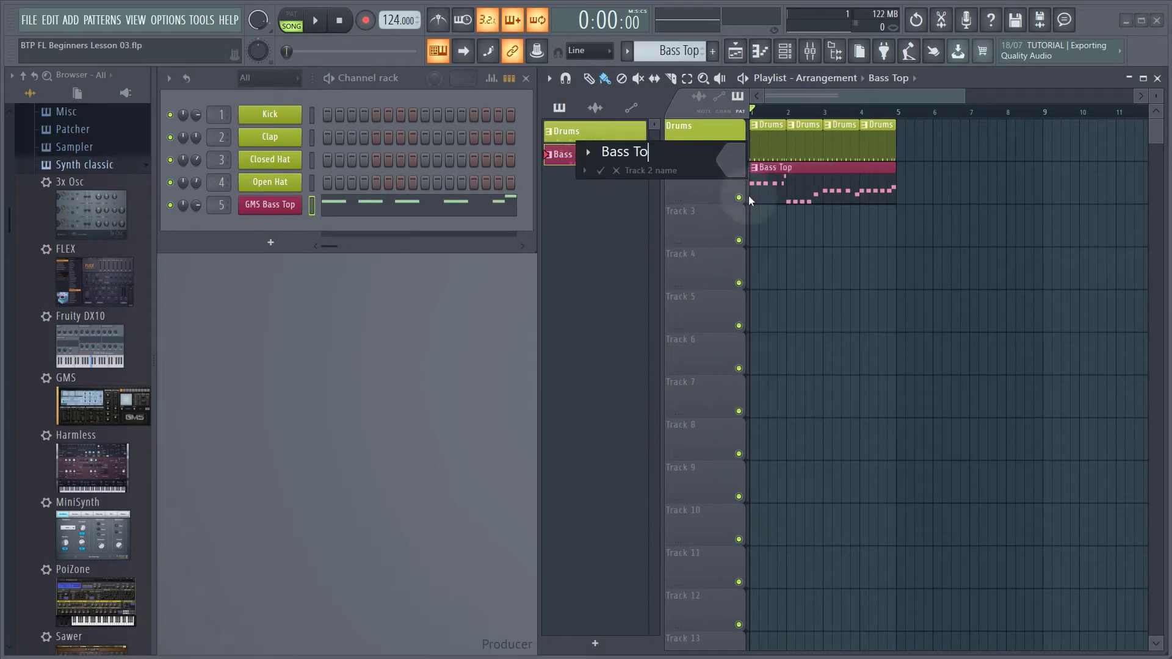
pyautogui.click(732, 171)
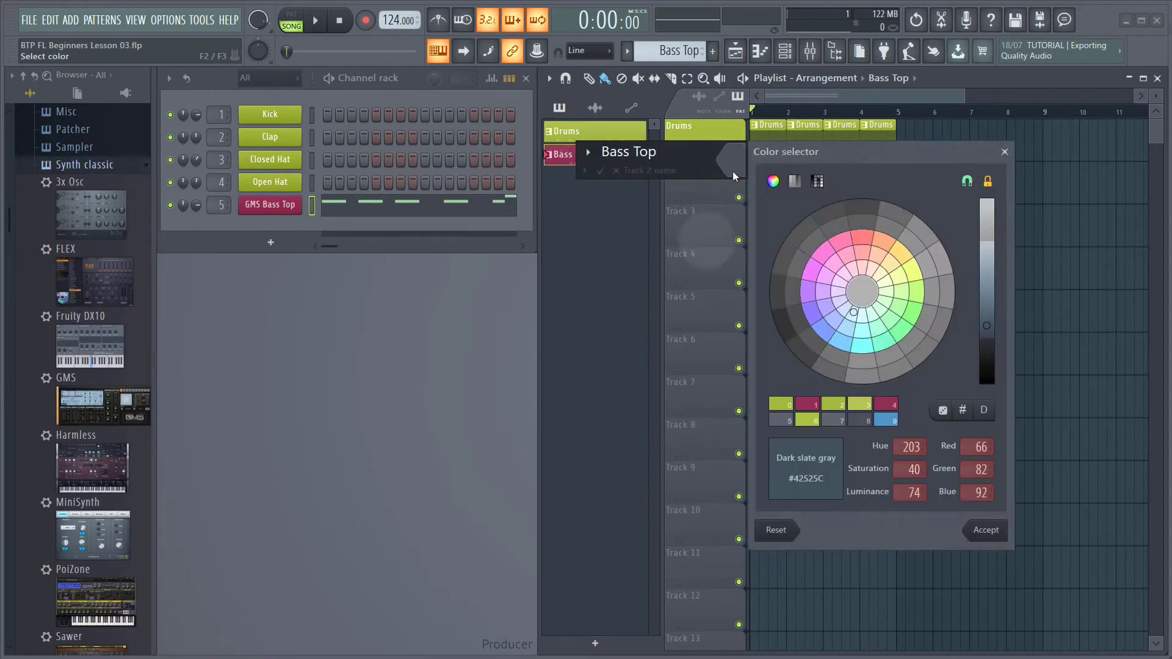
pyautogui.click(807, 403)
pyautogui.click(984, 530)
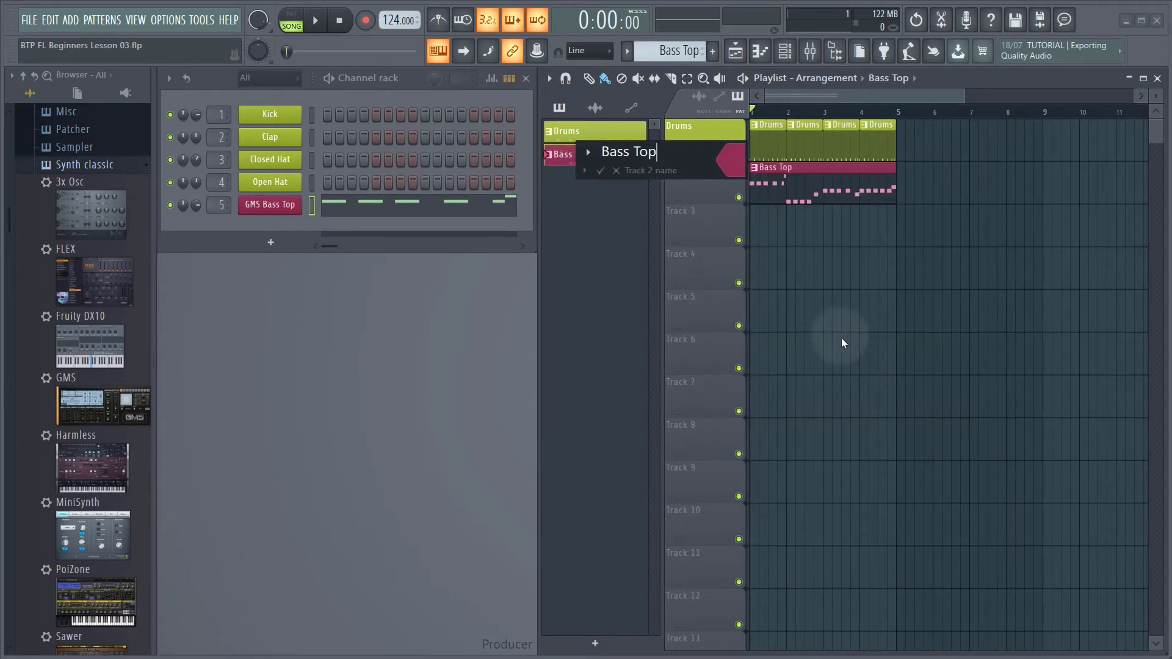
pyautogui.press('Return')
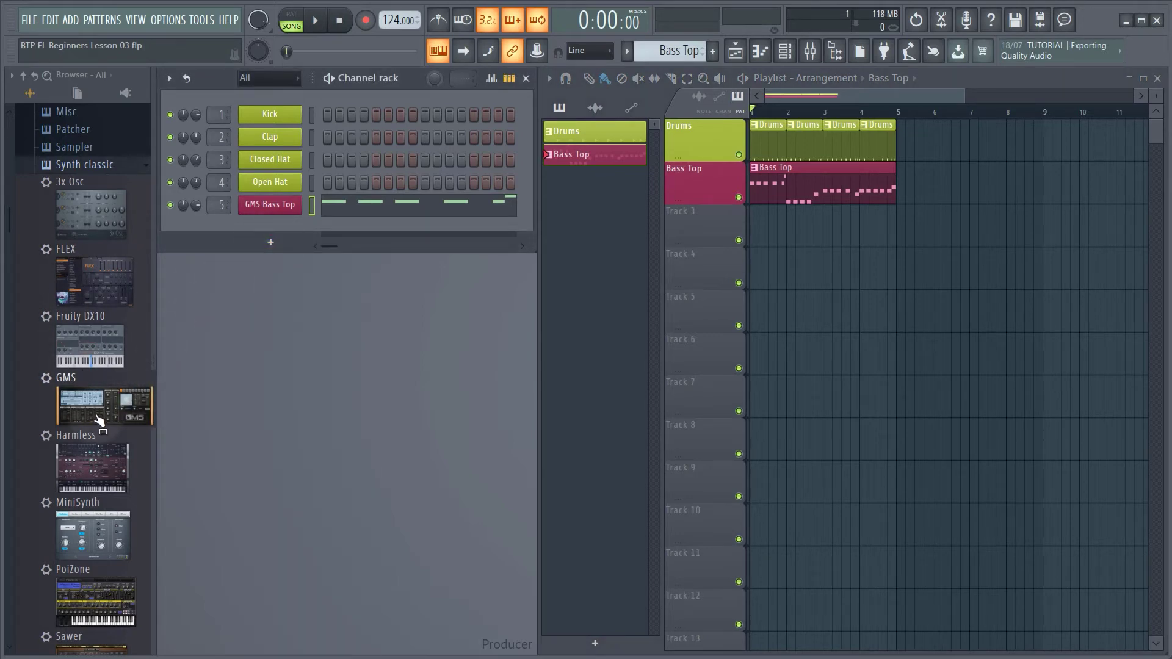
# - Add a second GMS synth channel below GMS Bass Top and load its Ghost TE preset from the Pads & Textures bank
pyautogui.moveTo(96, 418); pyautogui.dragTo(229, 223)
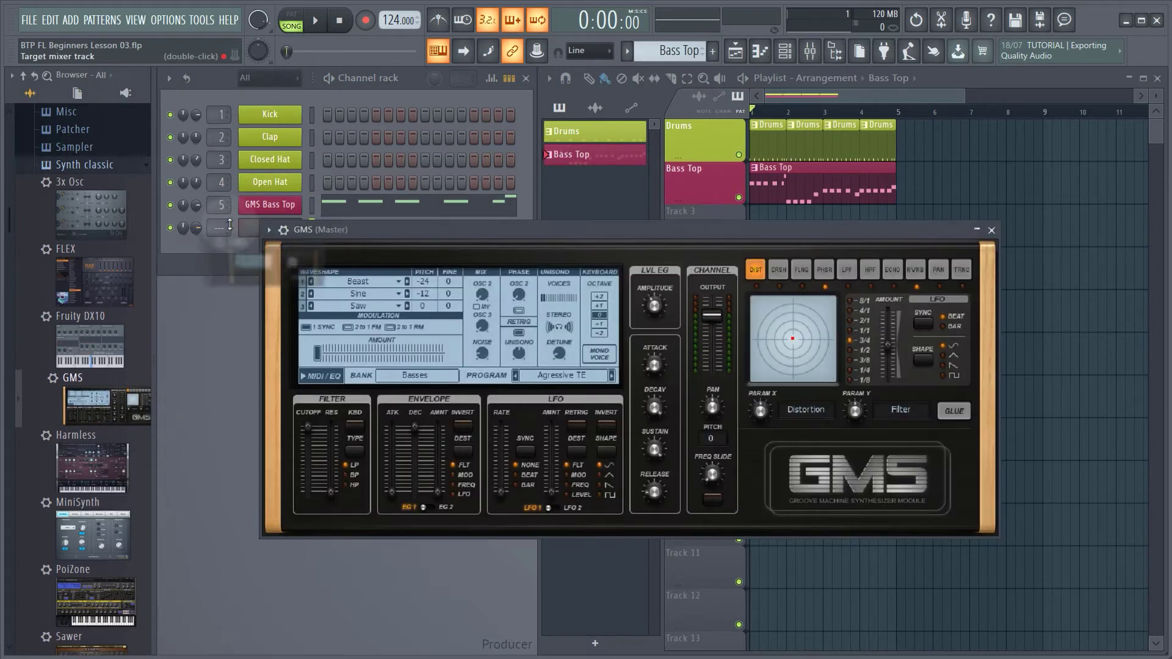
pyautogui.moveTo(389, 232); pyautogui.dragTo(425, 302)
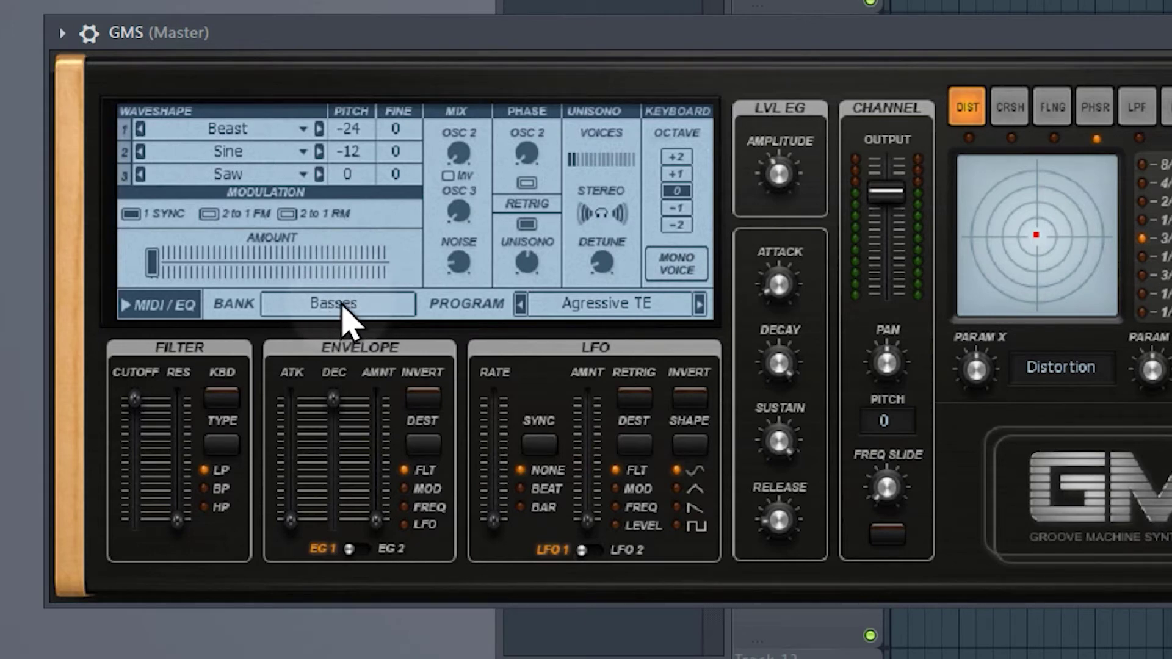
pyautogui.click(344, 312)
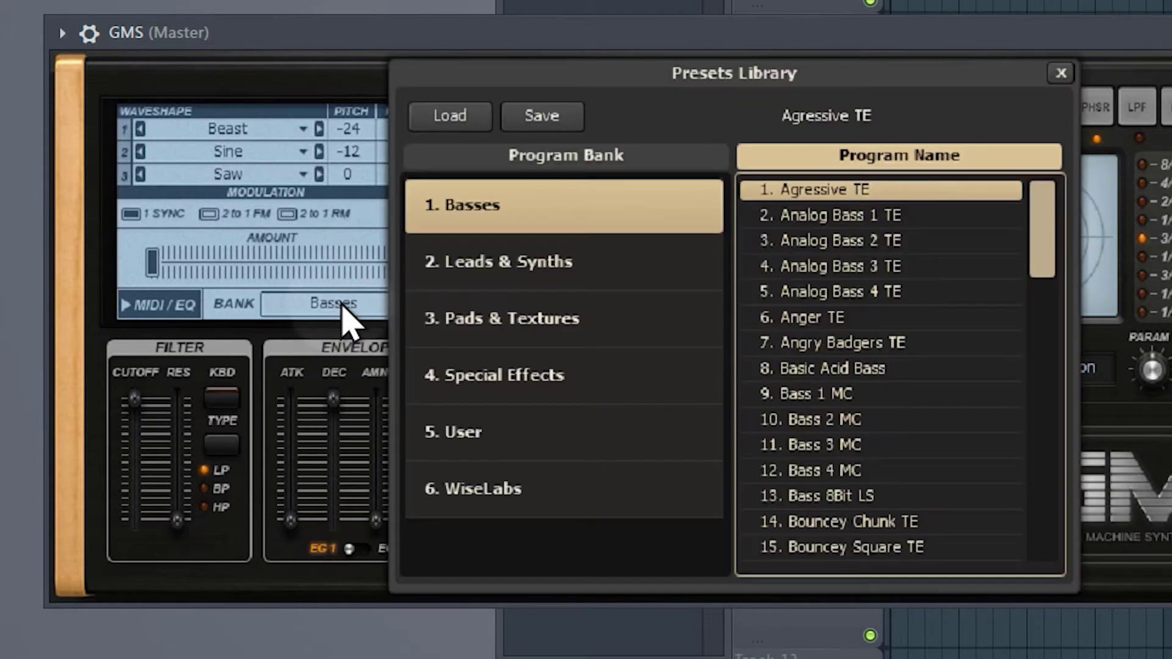
pyautogui.click(501, 316)
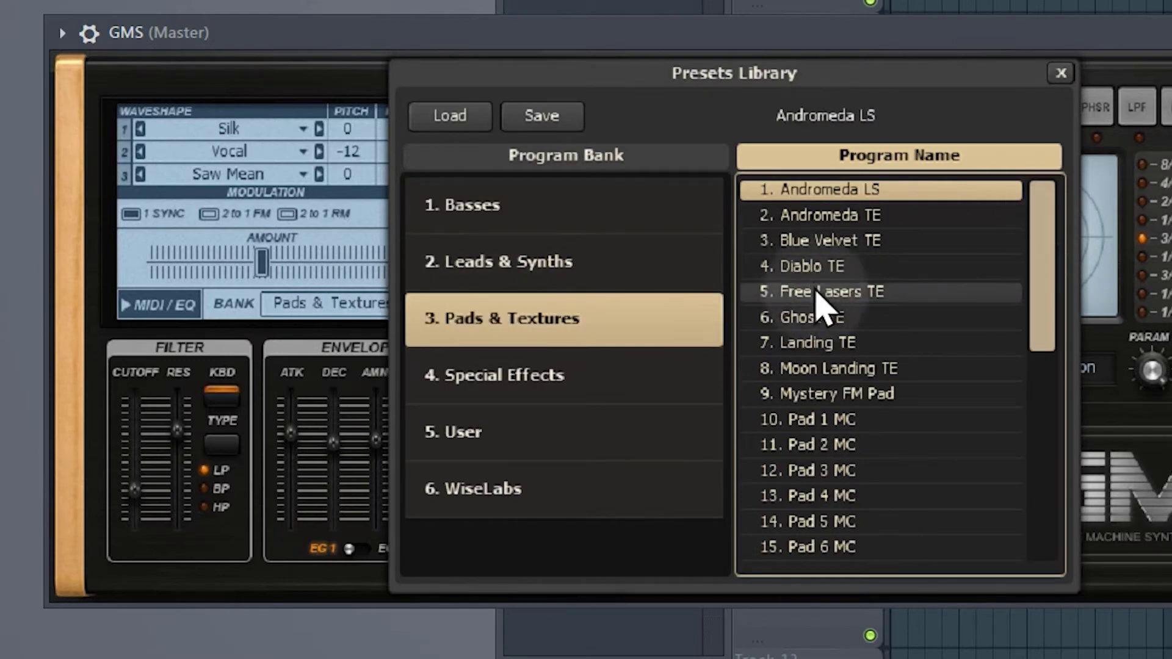
pyautogui.click(830, 324)
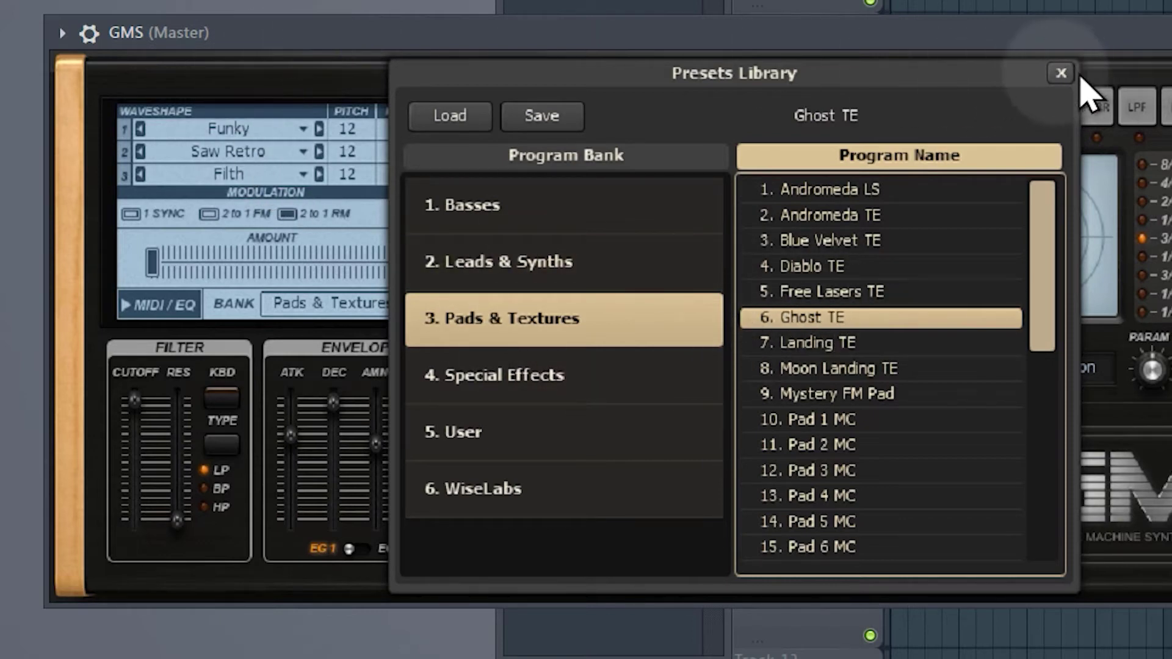
pyautogui.click(1060, 73)
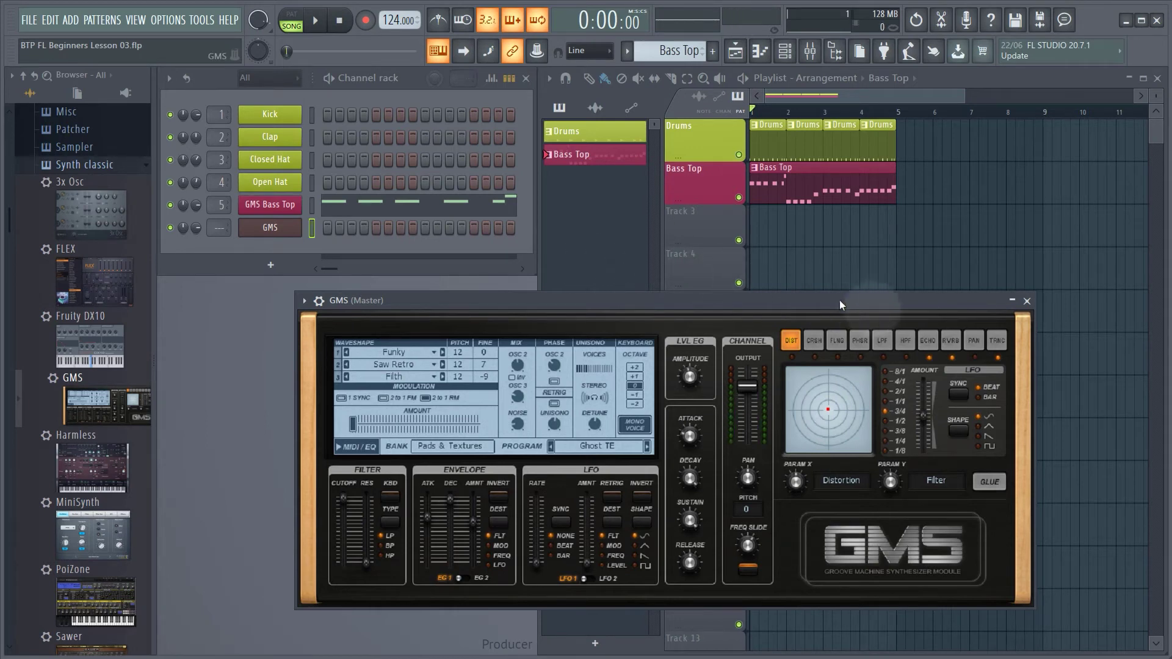
pyautogui.click(1028, 301)
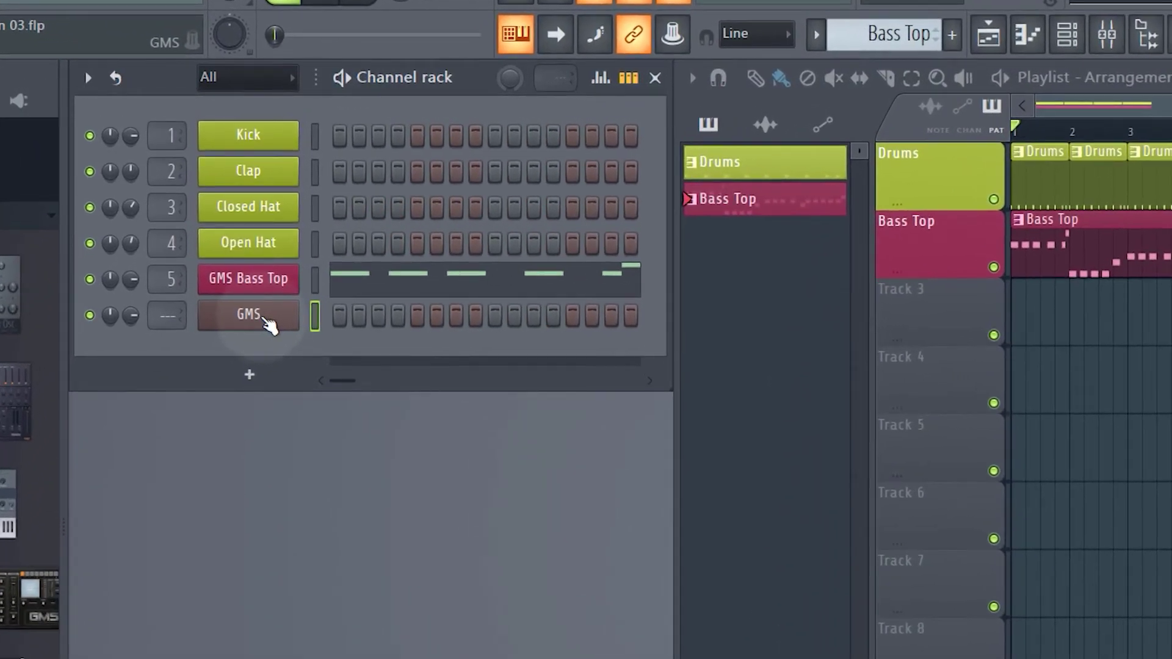
# - Rename the new GMS channel as GMS Lead 01 and color it a slightly darkened medium red violet
pyautogui.rightClick(263, 318)
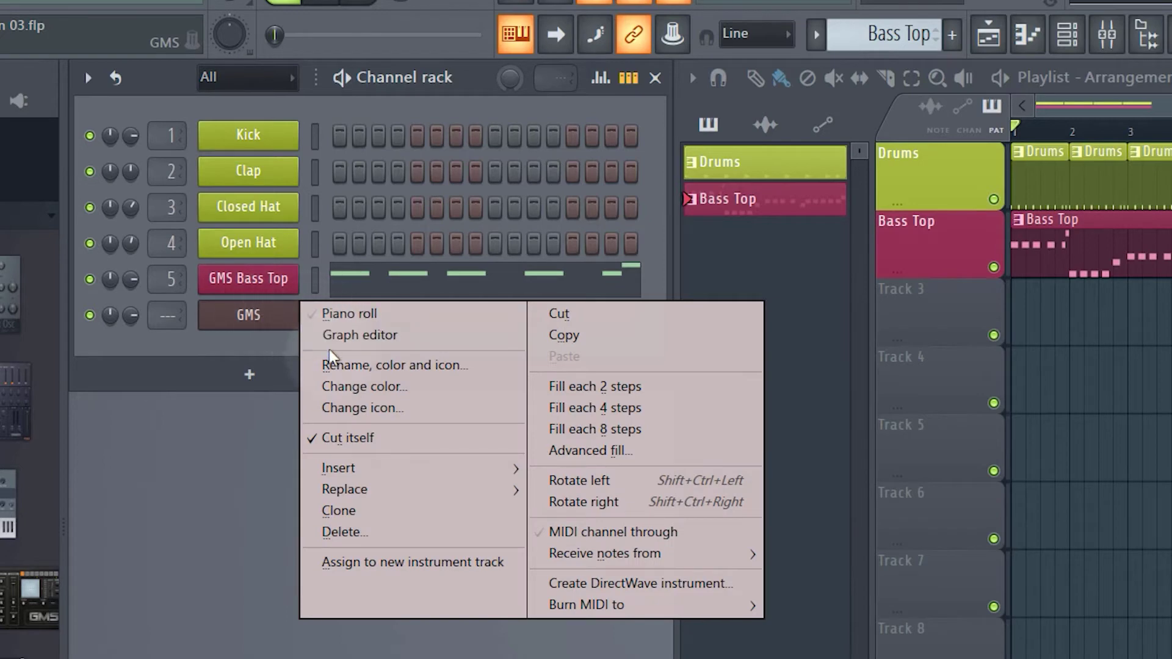
pyautogui.click(333, 365)
pyautogui.write('GMS Lead 01')
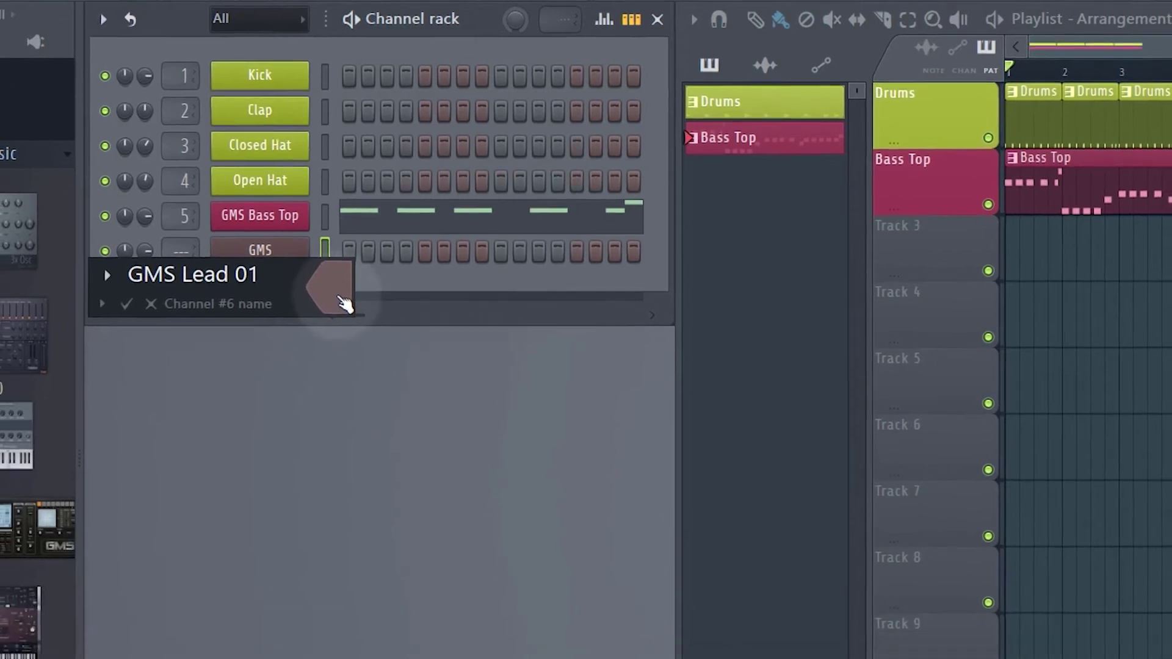
pyautogui.click(333, 363)
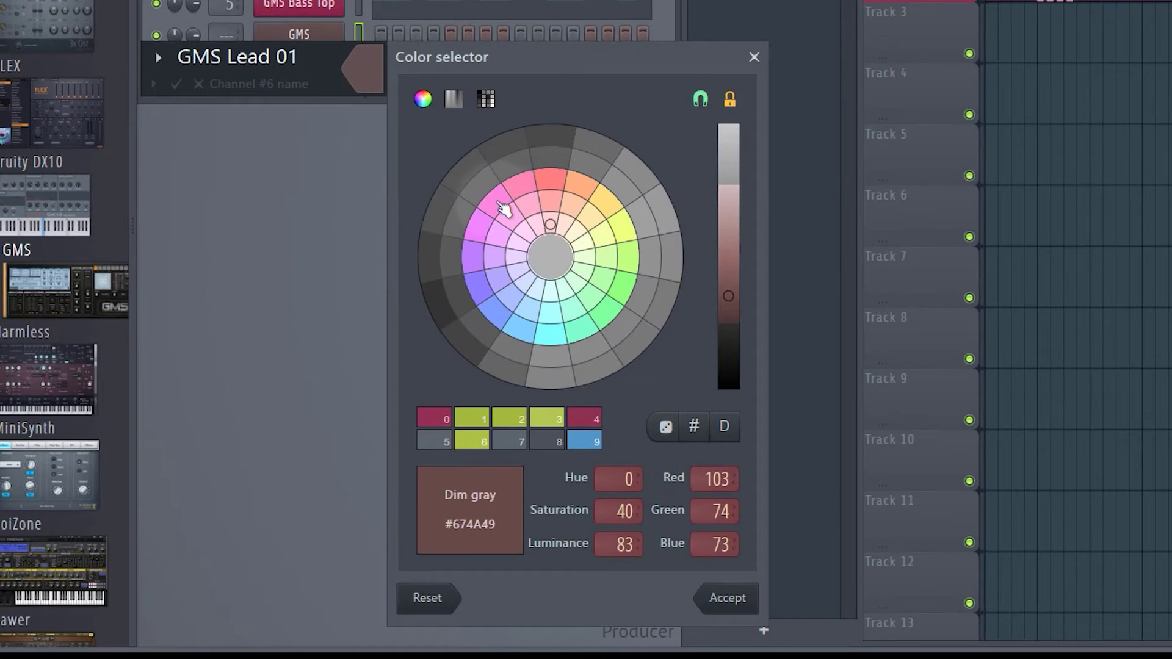
pyautogui.click(497, 203)
pyautogui.click(735, 254)
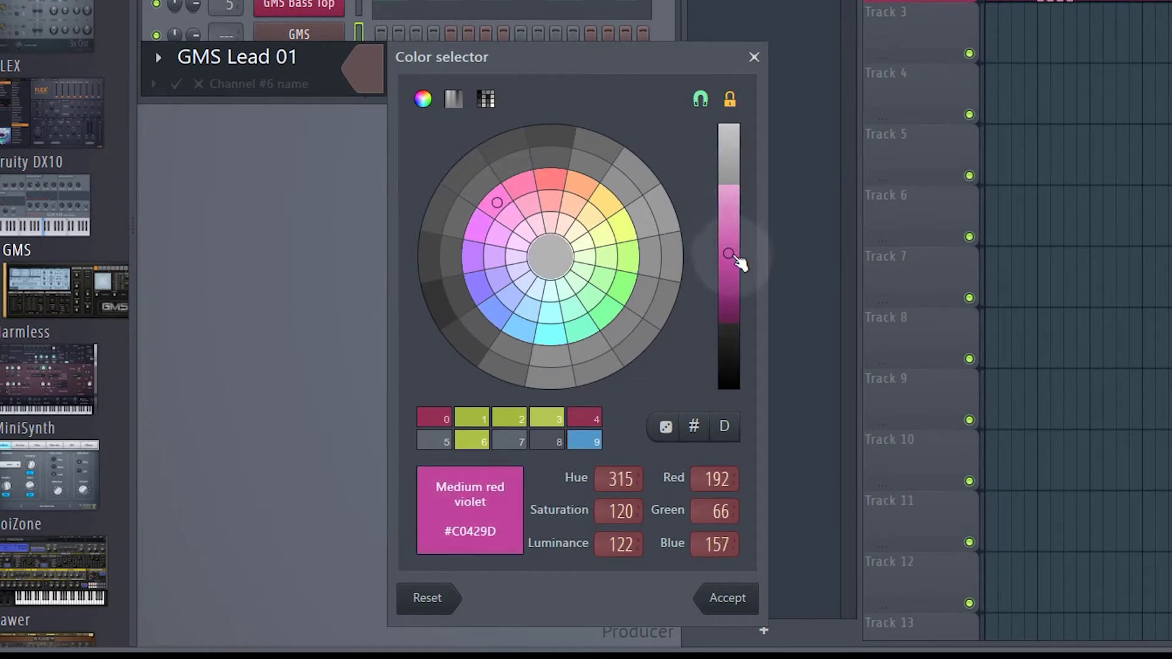
pyautogui.moveTo(740, 263); pyautogui.dragTo(741, 270)
pyautogui.click(736, 601)
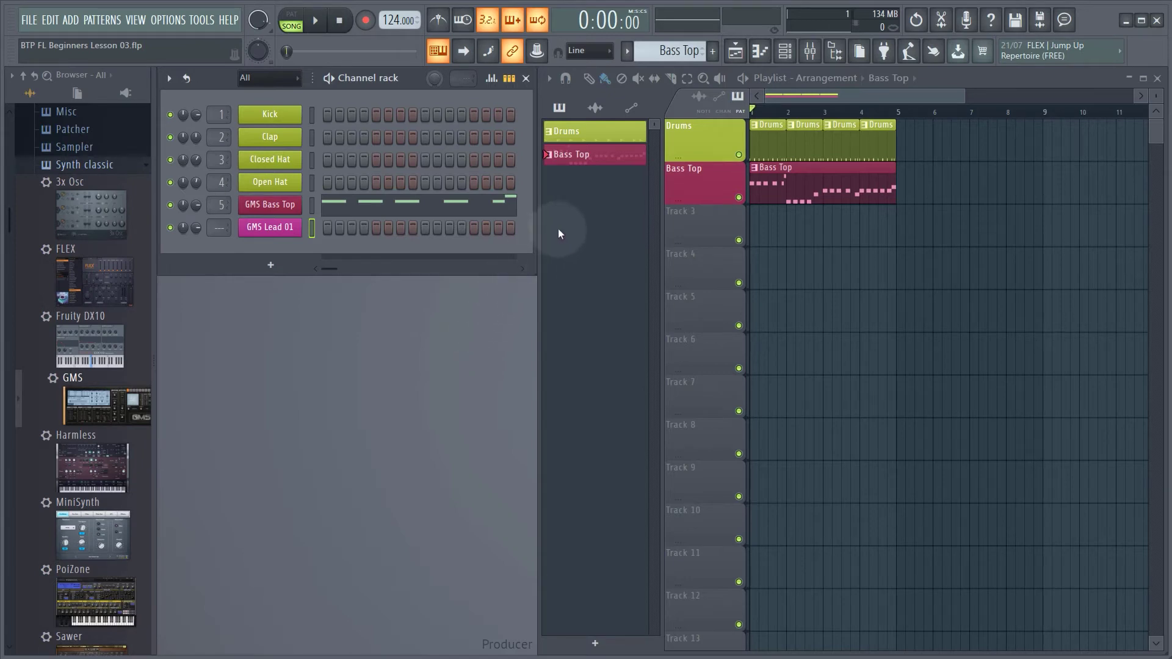
# - Open the GMS Lead 01 channel's piano roll in the Bass Top pattern and examine the bass ghost notes
pyautogui.click(609, 163)
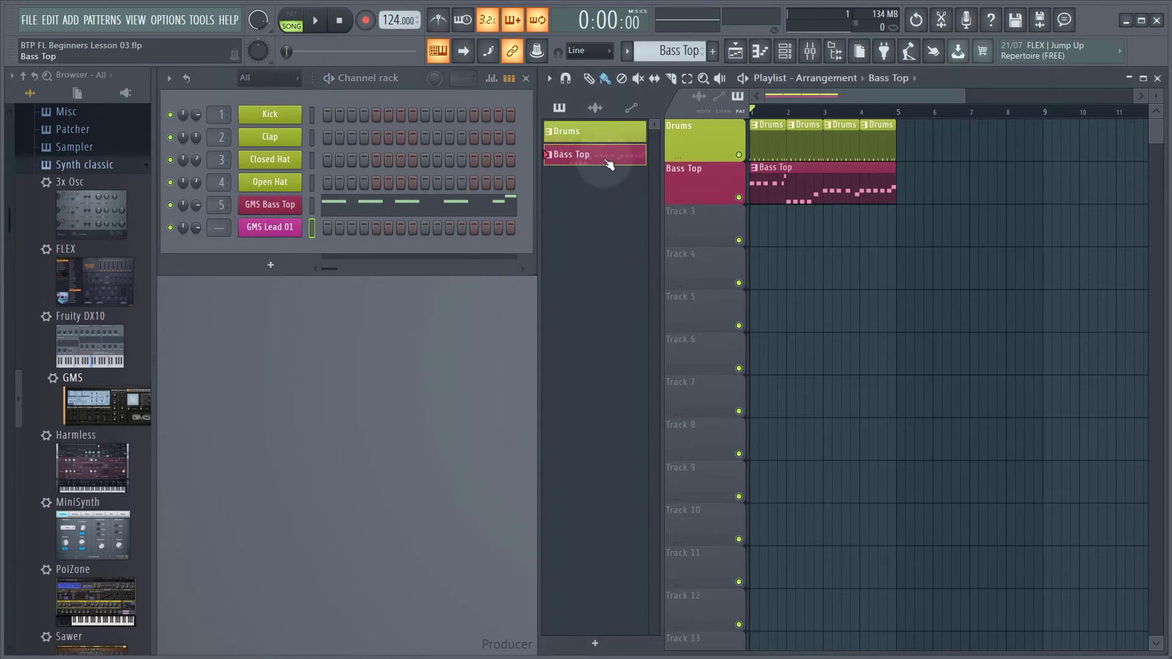
pyautogui.rightClick(275, 229)
pyautogui.click(313, 226)
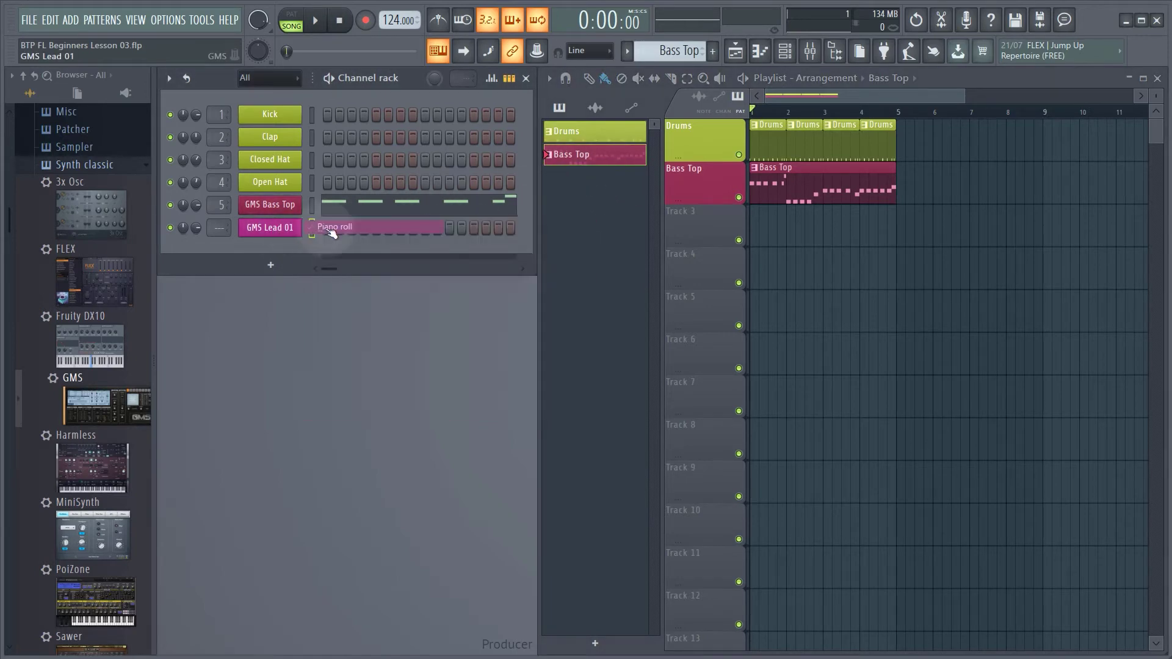
pyautogui.scroll(-3, 434, 359)
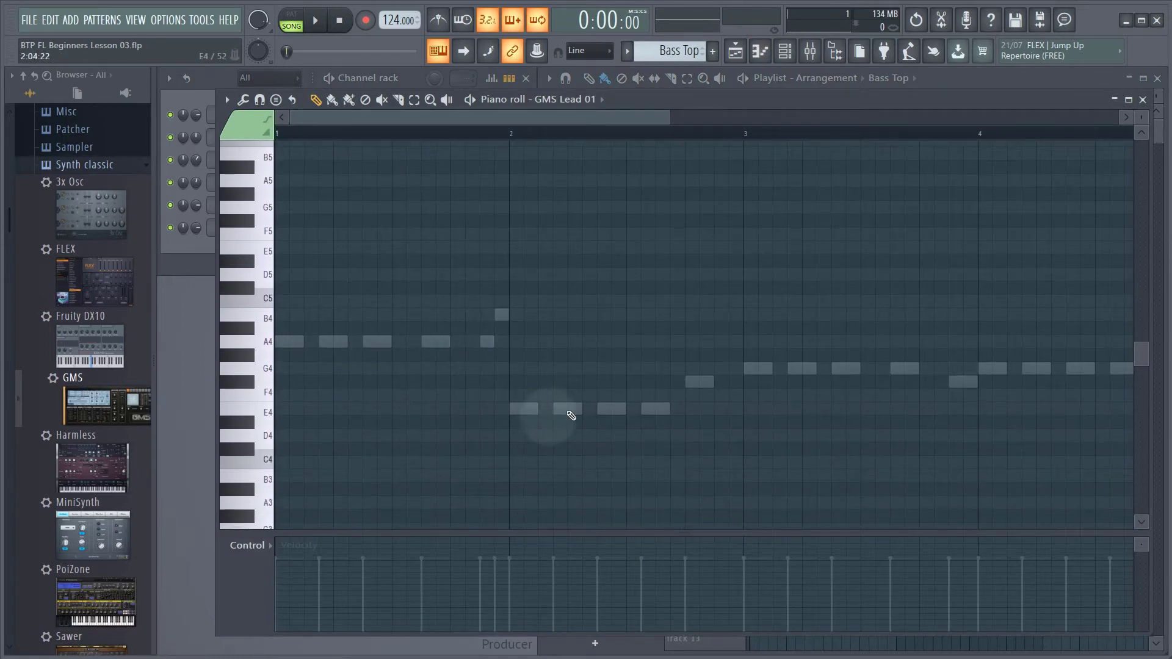
pyautogui.click(560, 409)
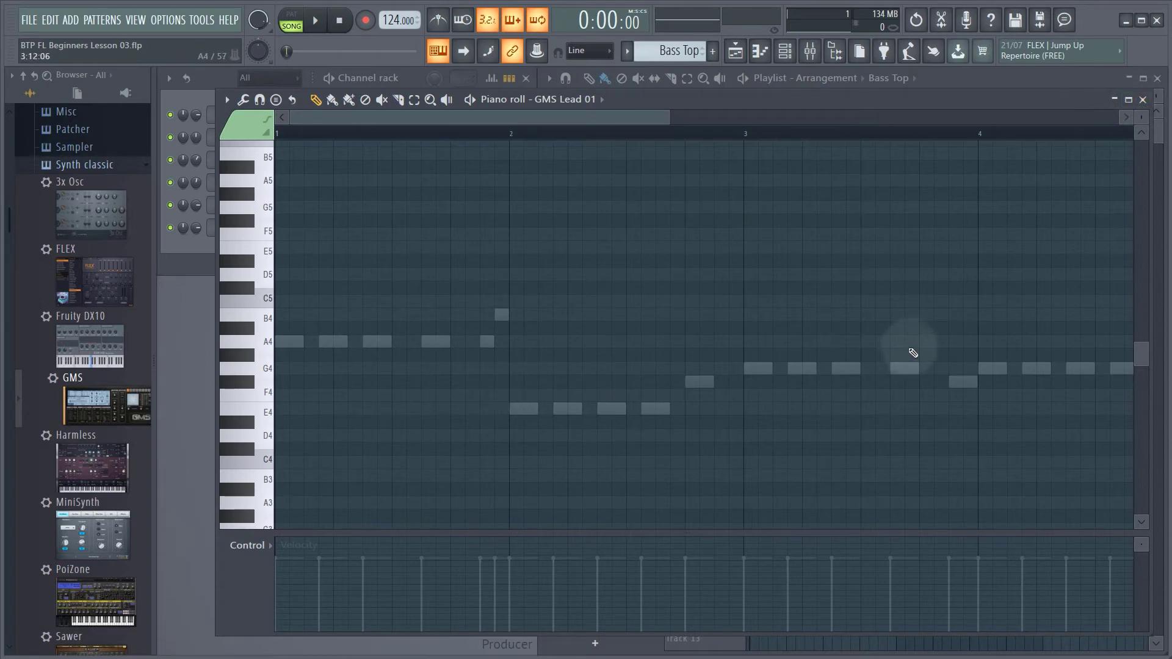
# - Create a new pattern named Lead 01 and give it the GMS Lead 01 channel's red violet color
pyautogui.click(1144, 100)
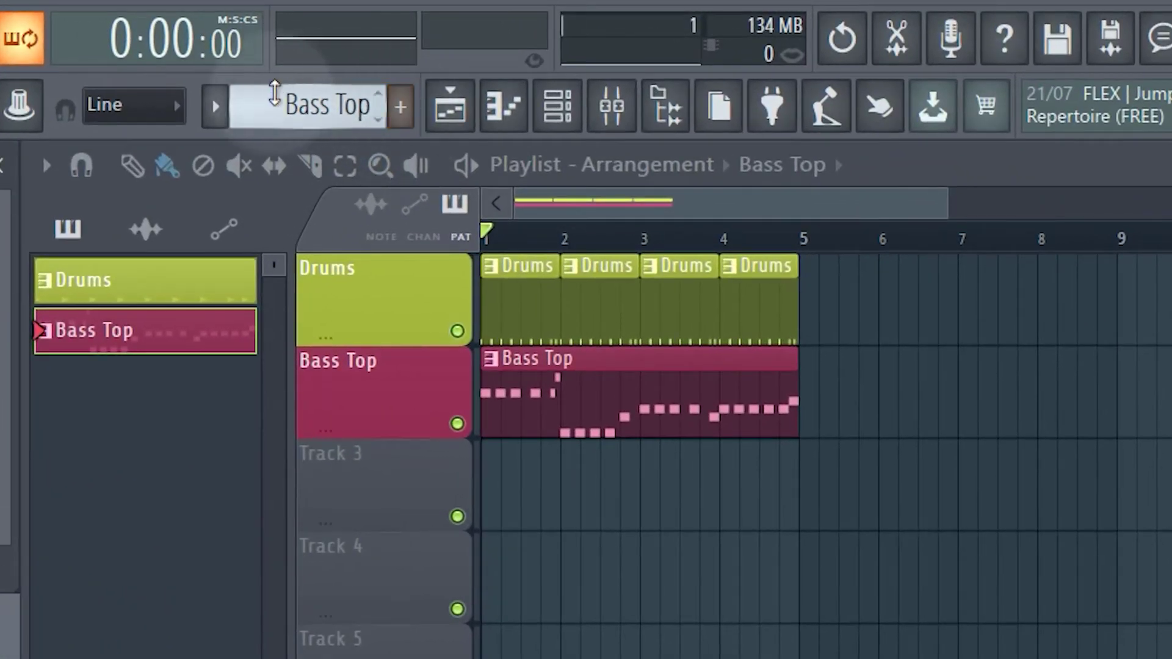
pyautogui.click(401, 109)
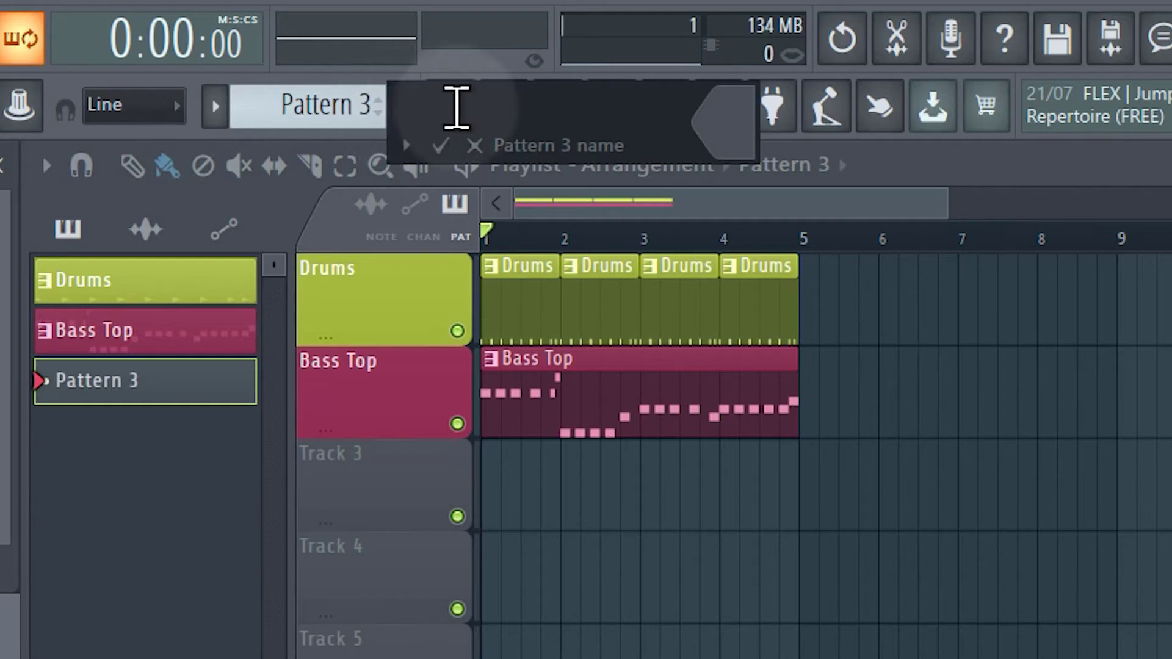
pyautogui.write('Leac')
pyautogui.write(' 01')
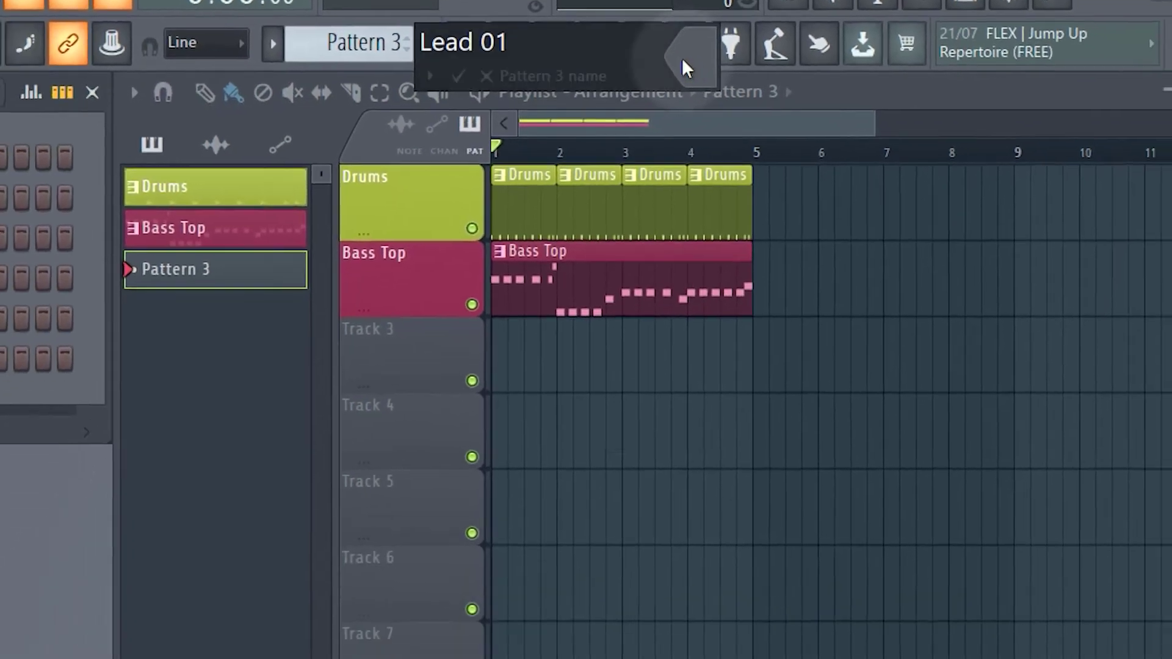
pyautogui.click(723, 122)
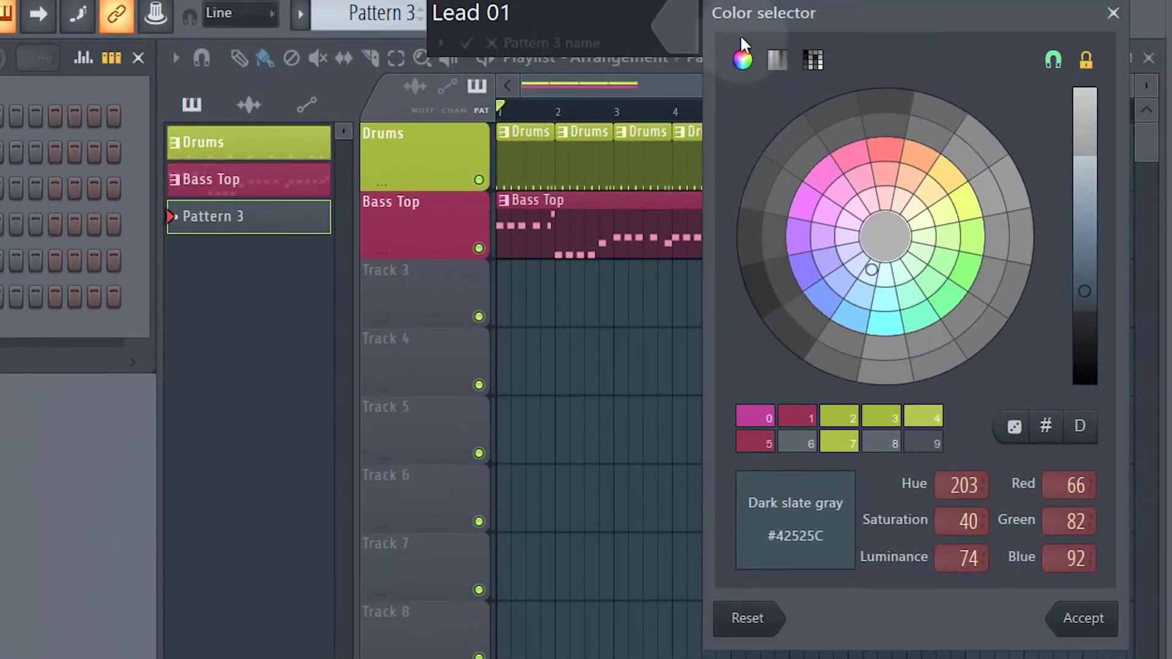
pyautogui.click(768, 420)
pyautogui.click(1080, 617)
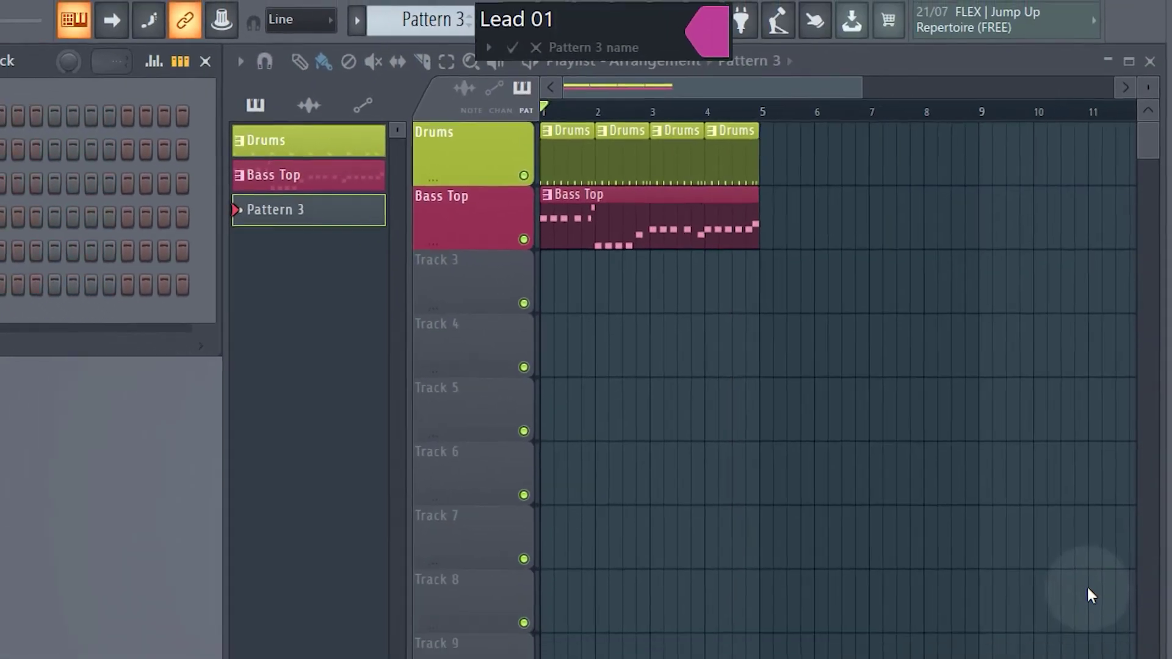
pyautogui.press('Return')
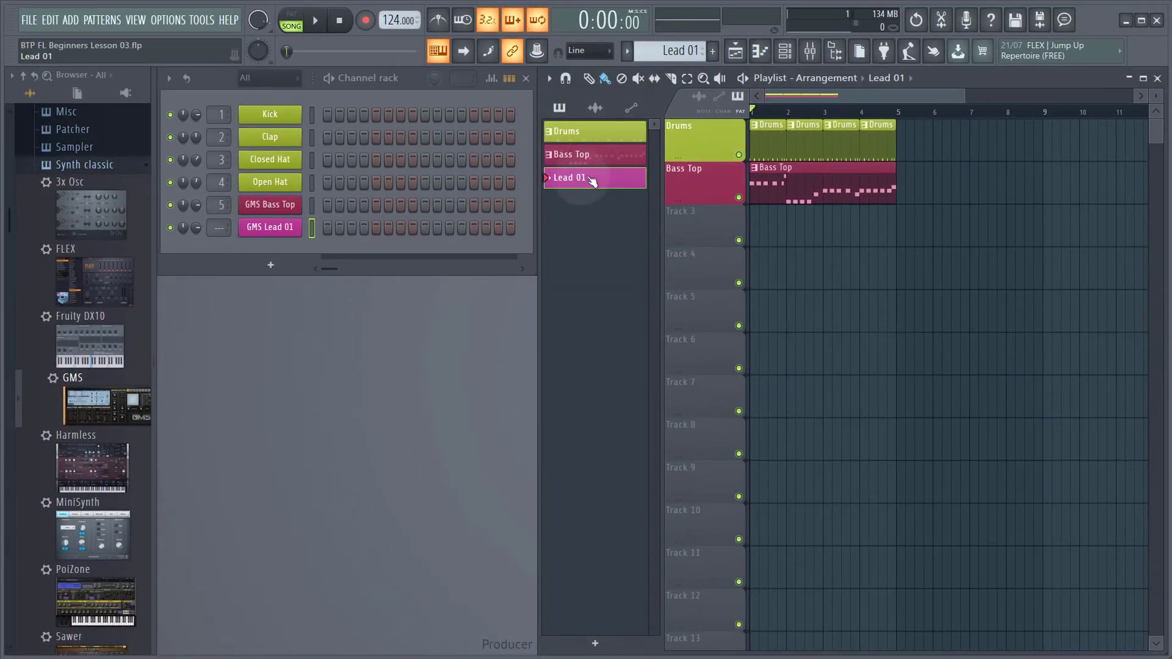
# - Inspect the GMS Lead 01 piano roll in the Lead 01 pattern, and play back the drums and bass arrangement
pyautogui.rightClick(273, 234)
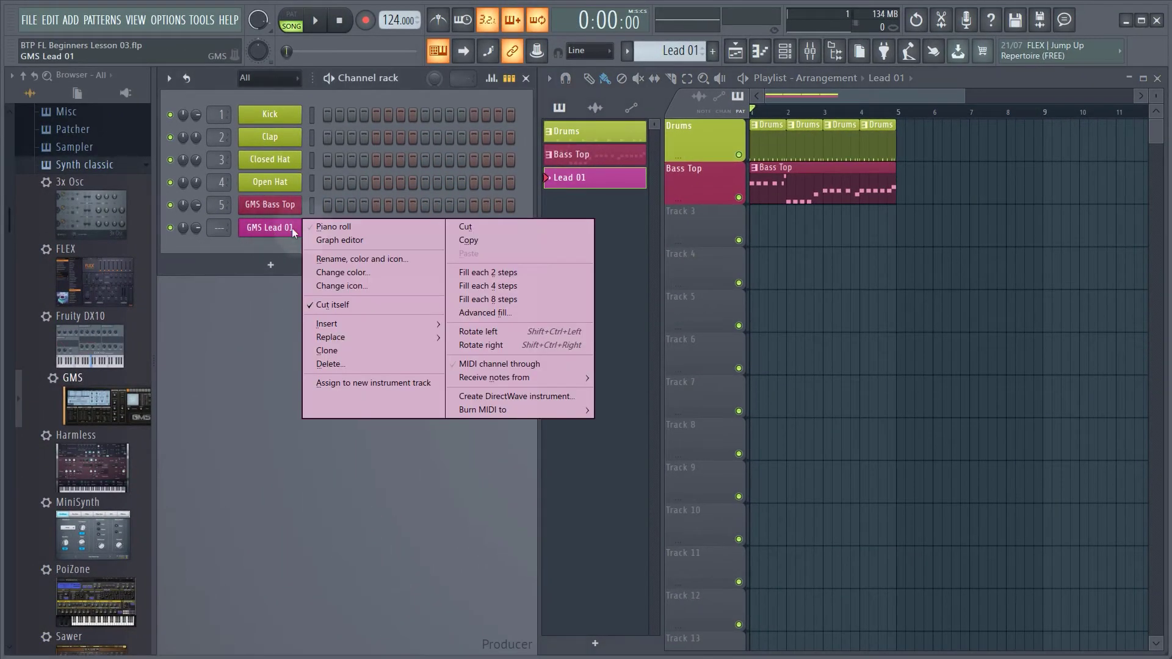
pyautogui.click(316, 229)
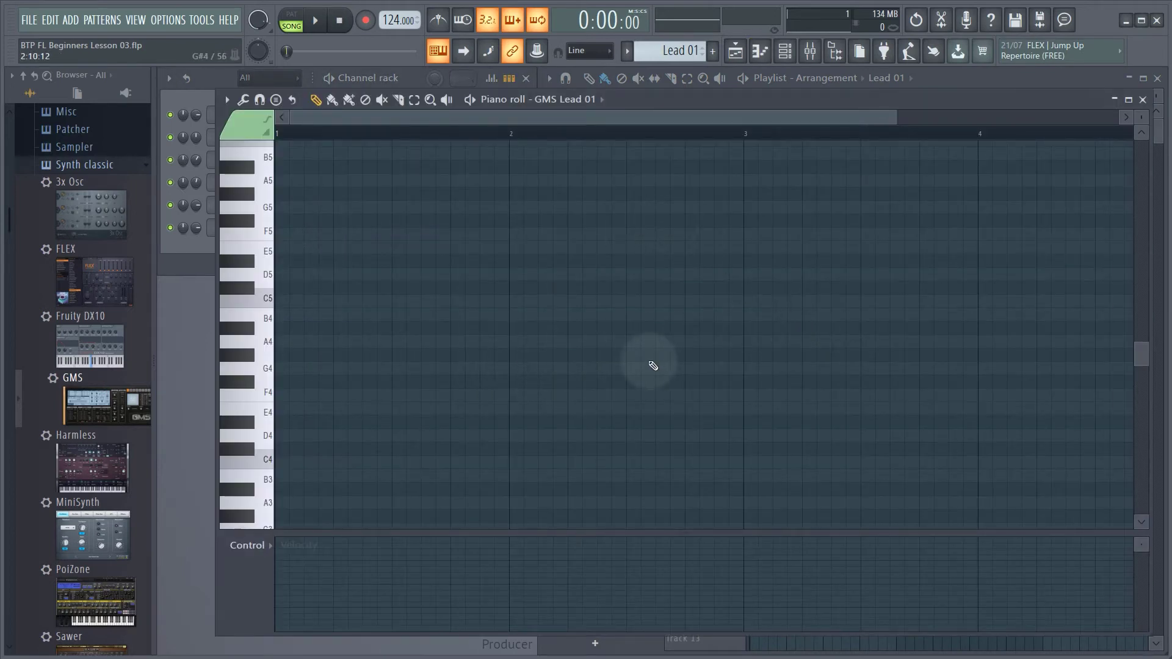
pyautogui.moveTo(627, 122)
pyautogui.mouseDown()
pyautogui.moveTo(790, 111)
pyautogui.moveTo(627, 100)
pyautogui.mouseUp()
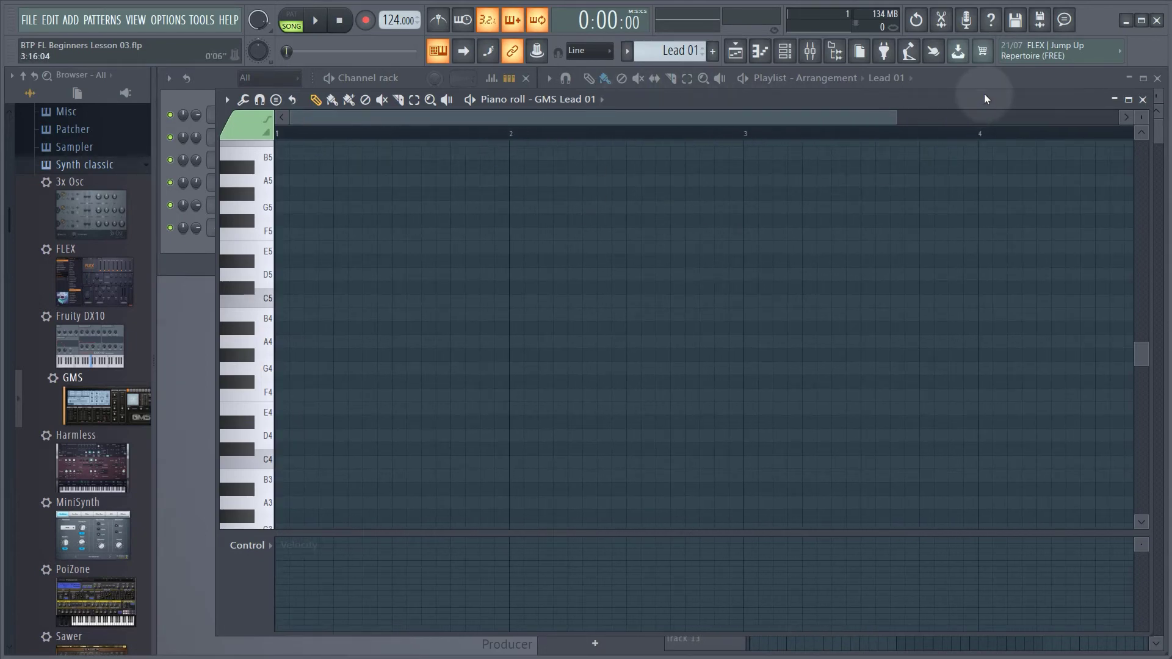
pyautogui.moveTo(984, 99); pyautogui.dragTo(983, 103)
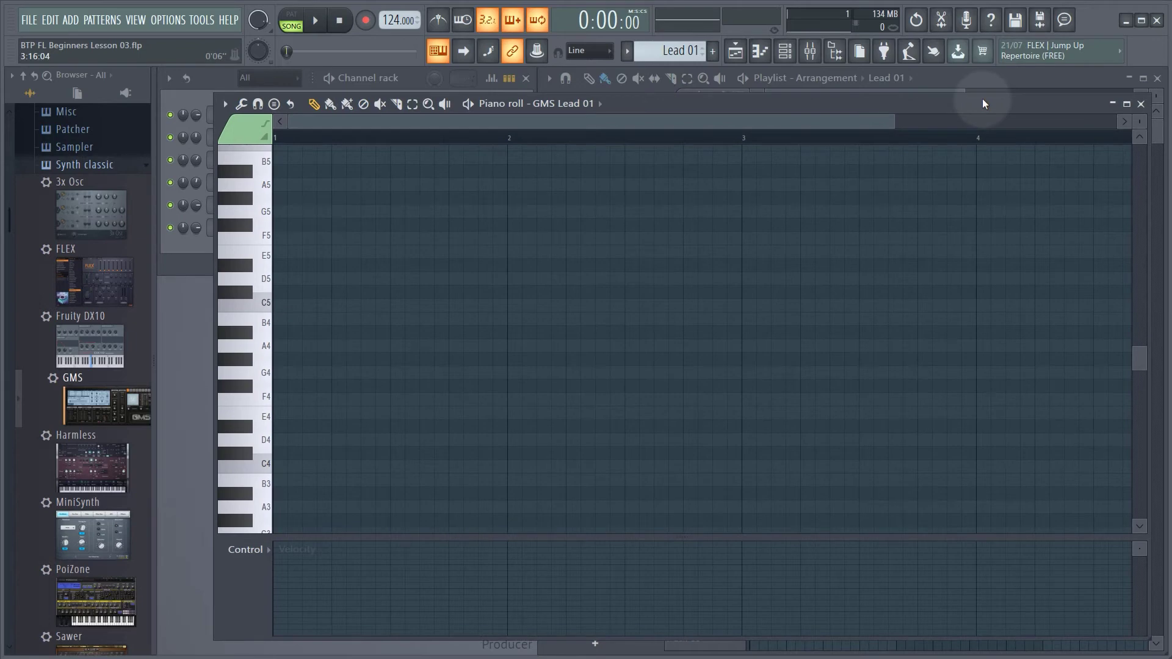
pyautogui.click(1141, 105)
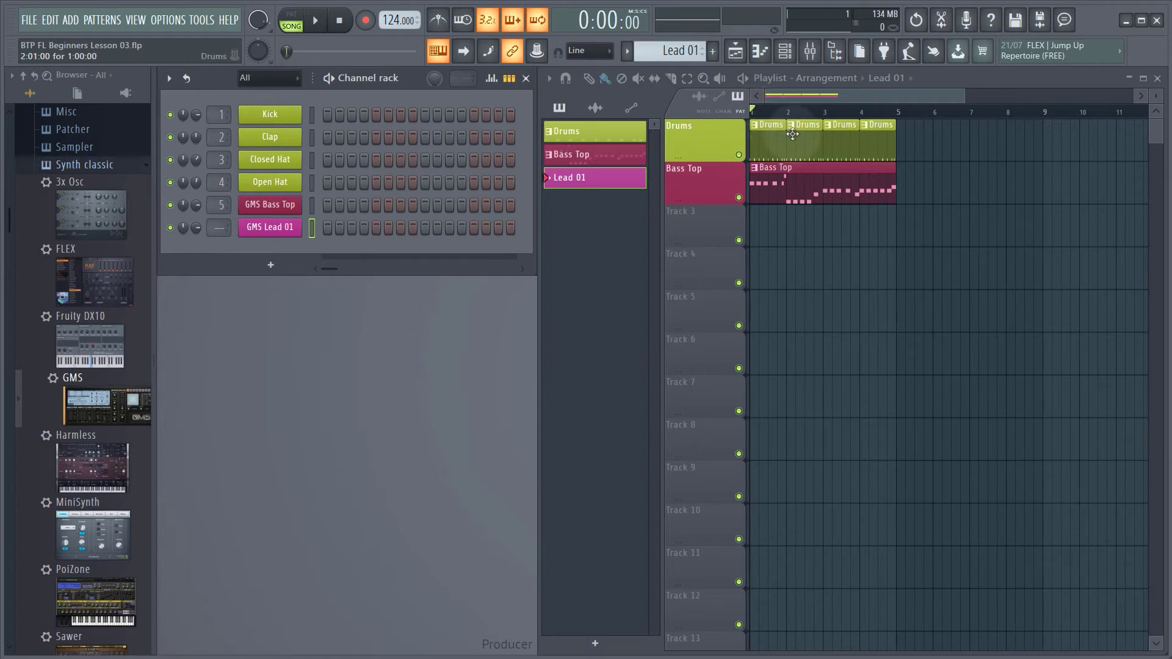
pyautogui.press('space')
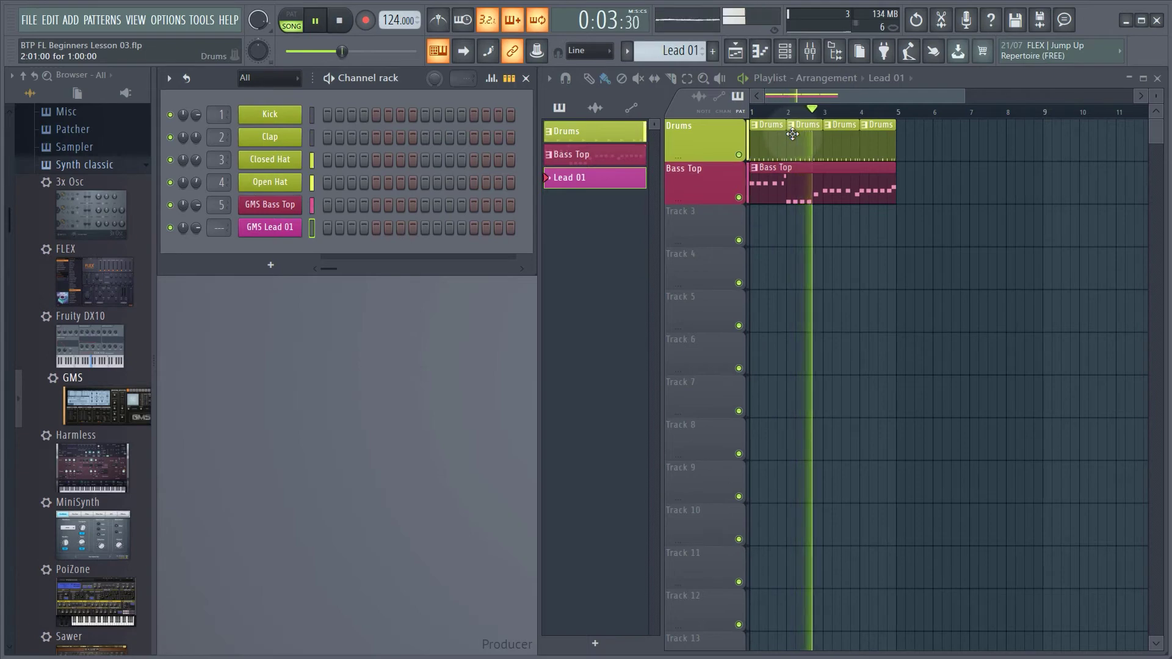
pyautogui.press('space')
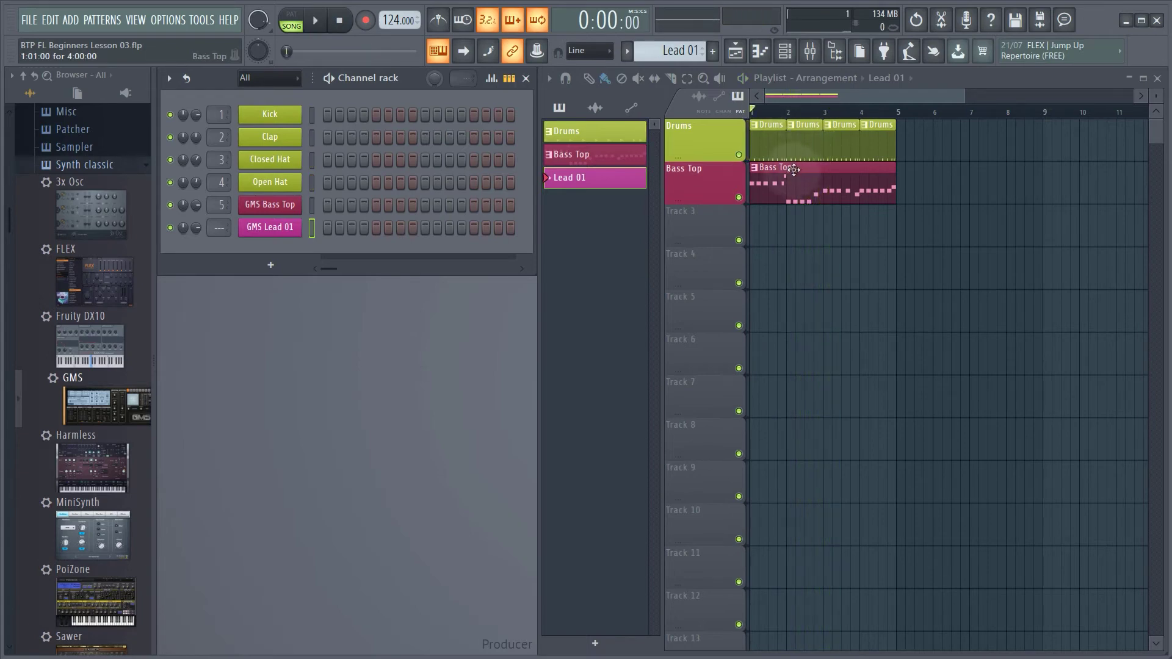
# - Rename playlist Track 3 as Lead 01 and give it the Lead 01 pattern's red violet color
pyautogui.click(718, 233)
pyautogui.rightClick(716, 226)
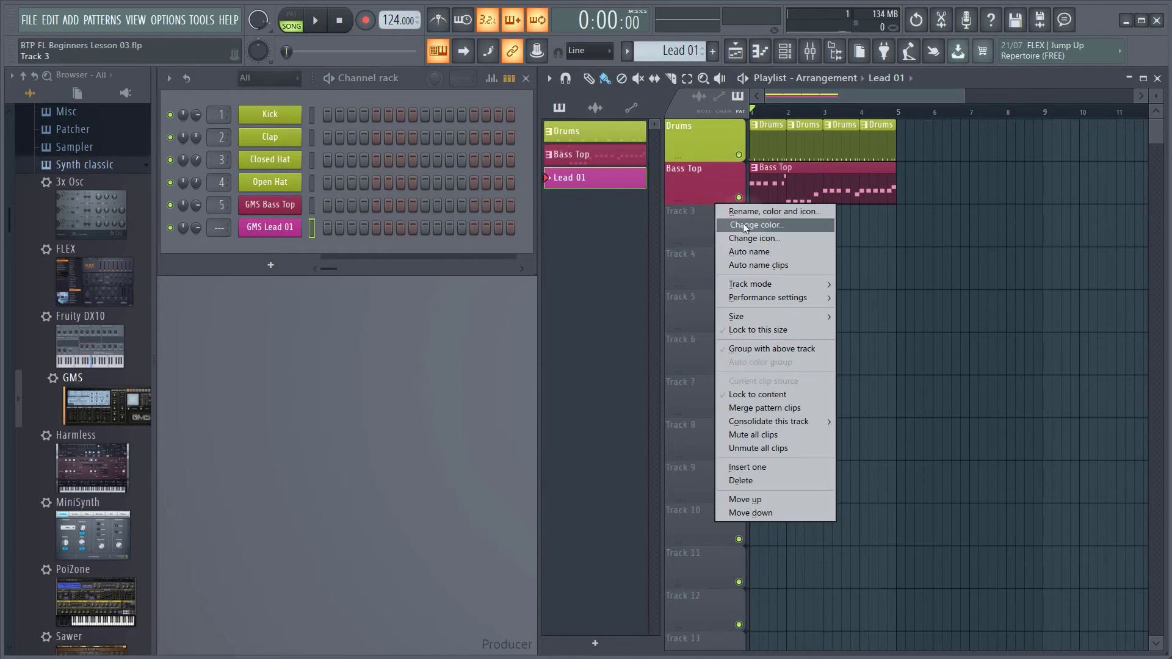
pyautogui.click(742, 222)
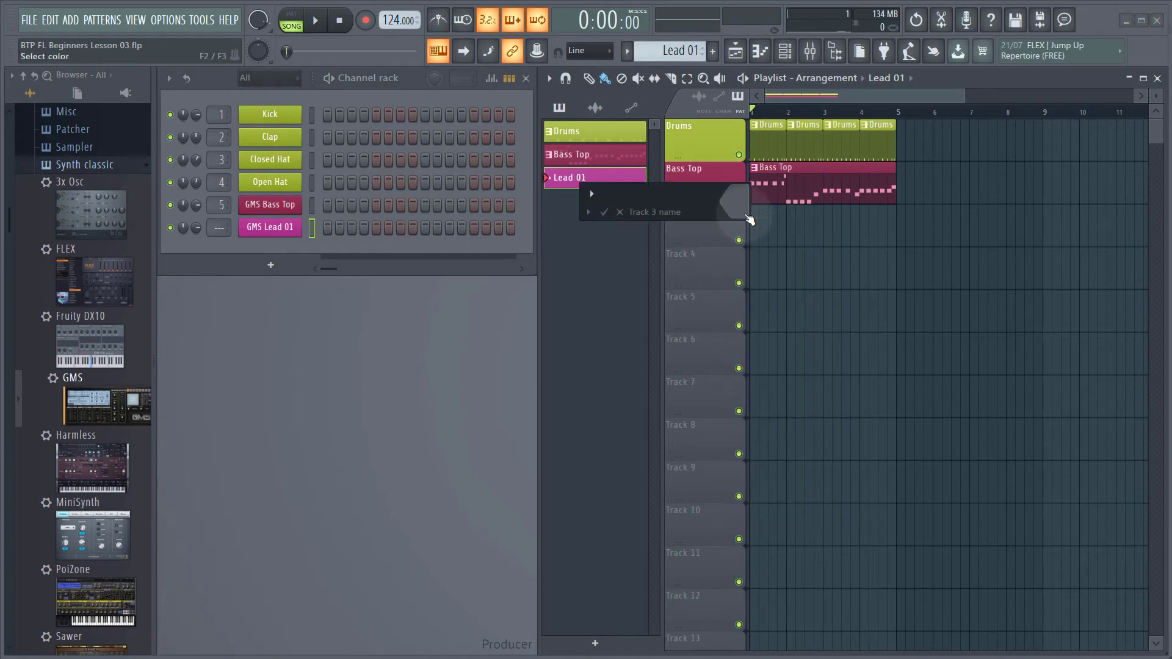
pyautogui.write('Lead 01')
pyautogui.click(735, 203)
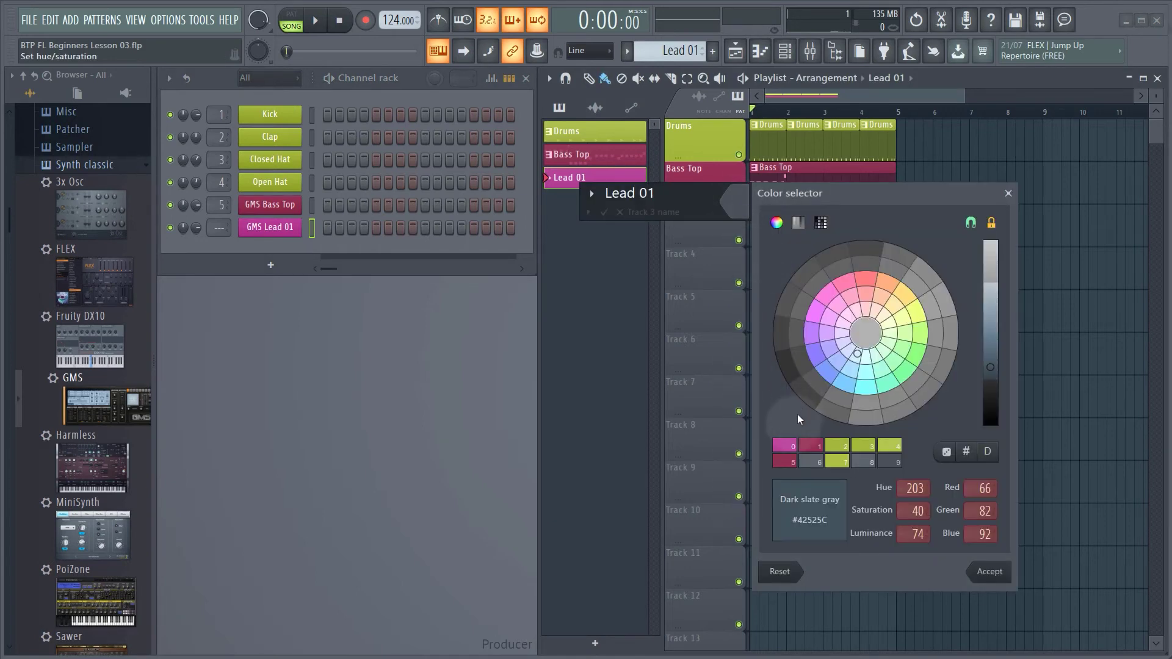
pyautogui.click(789, 447)
pyautogui.click(989, 572)
pyautogui.click(811, 322)
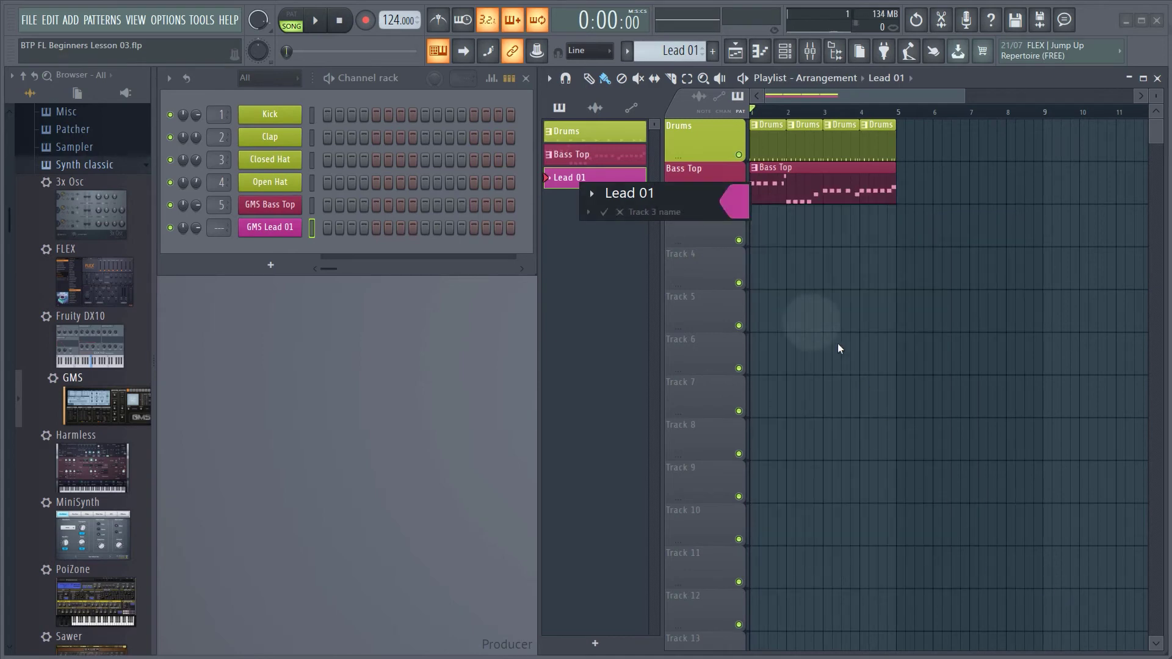
pyautogui.press('Return')
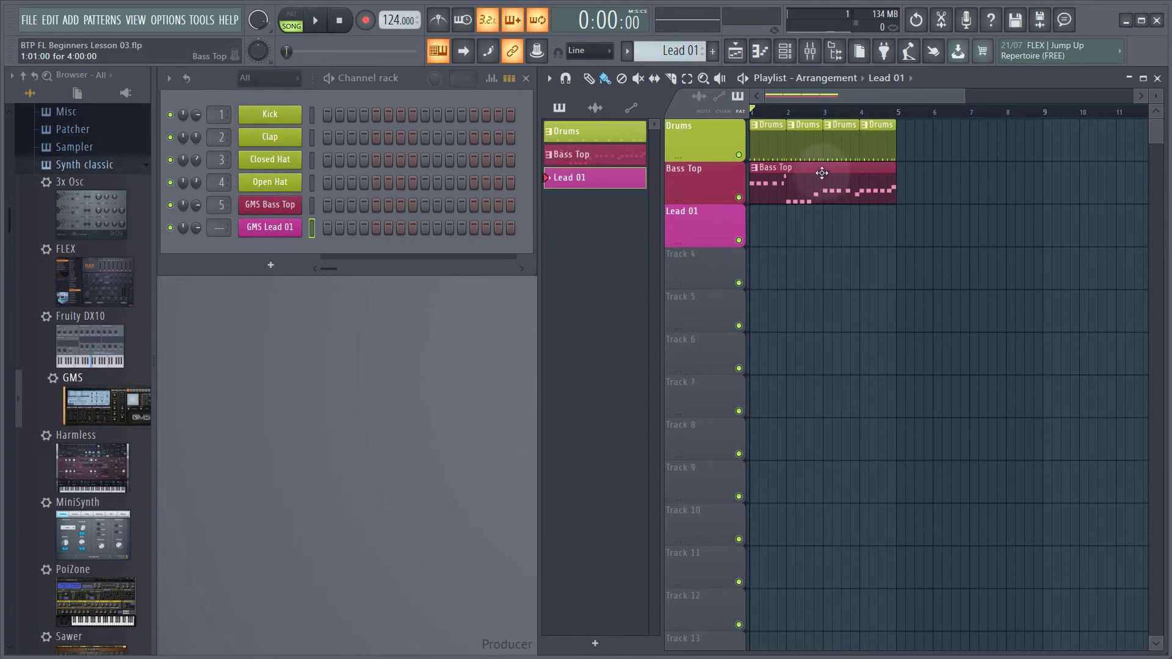
# - Select the Bass Top pattern from its playlist clip and view its ghost notes in the GMS Lead 01 piano roll
pyautogui.moveTo(819, 176)
pyautogui.mouseDown()
pyautogui.moveTo(848, 194)
pyautogui.moveTo(850, 243)
pyautogui.moveTo(890, 307)
pyautogui.moveTo(939, 293)
pyautogui.moveTo(823, 291)
pyautogui.moveTo(807, 166)
pyautogui.mouseUp()
pyautogui.press('space')
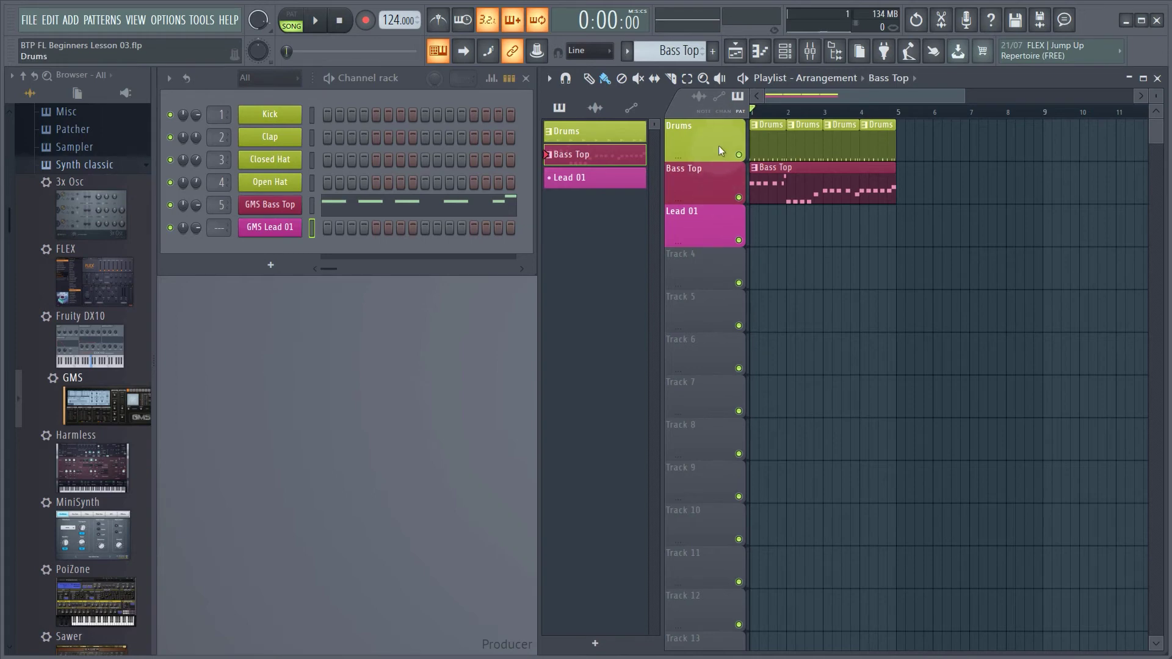
pyautogui.click(708, 196)
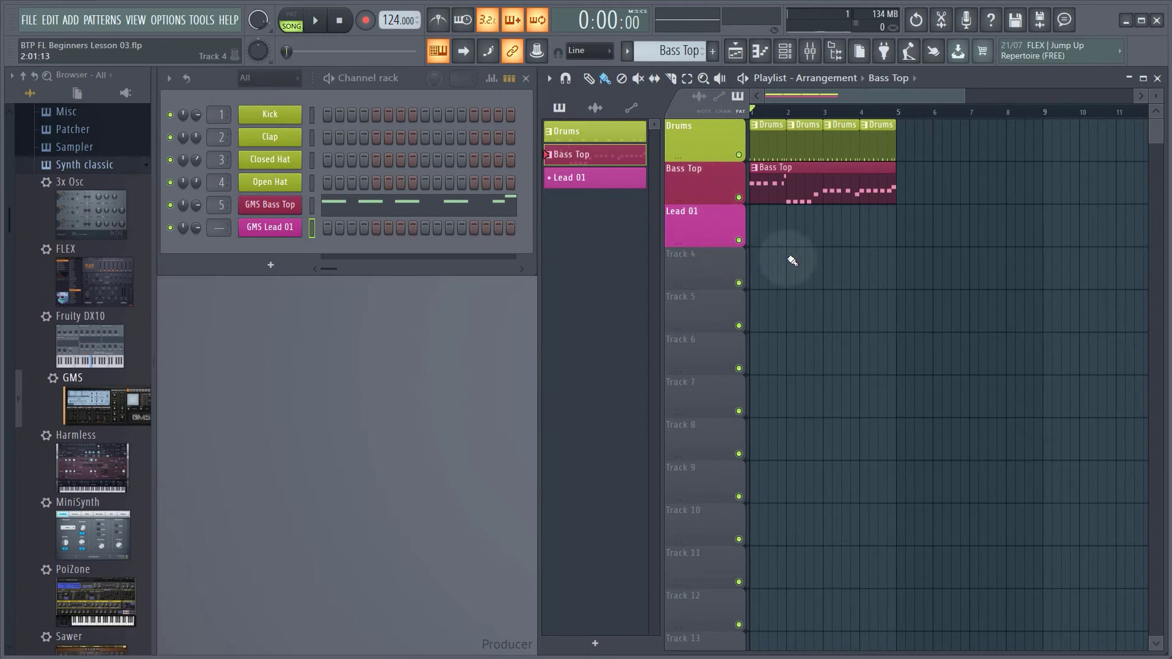
pyautogui.moveTo(835, 171)
pyautogui.mouseDown()
pyautogui.moveTo(916, 185)
pyautogui.moveTo(831, 175)
pyautogui.mouseUp()
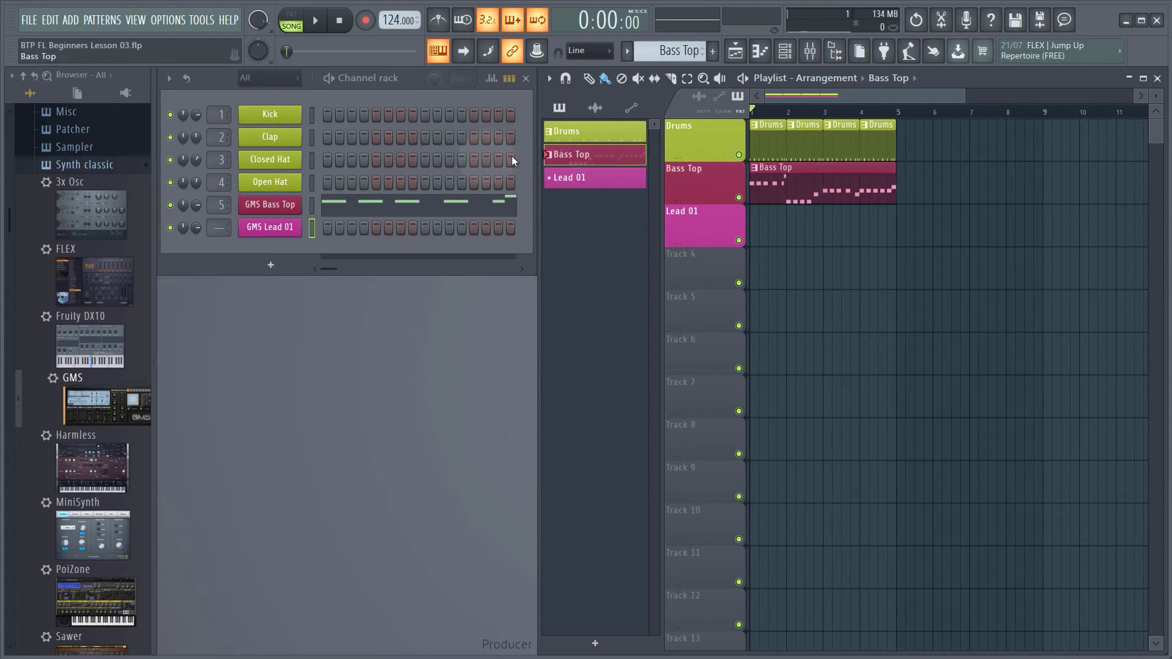
pyautogui.click(291, 228)
pyautogui.rightClick(284, 231)
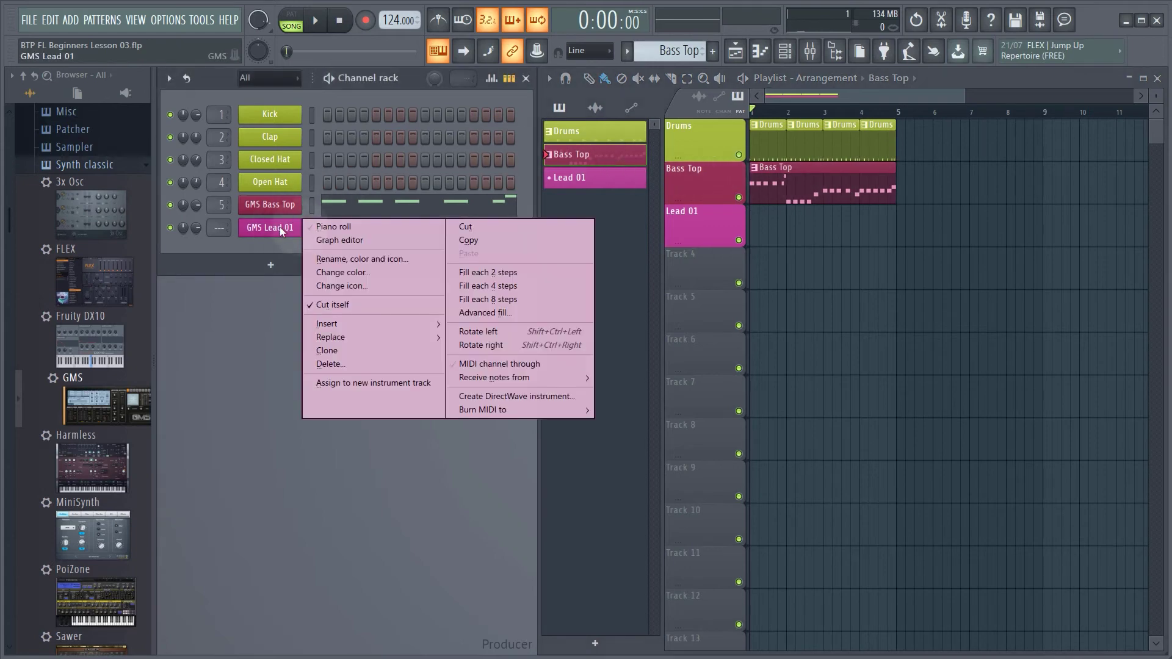
pyautogui.click(320, 226)
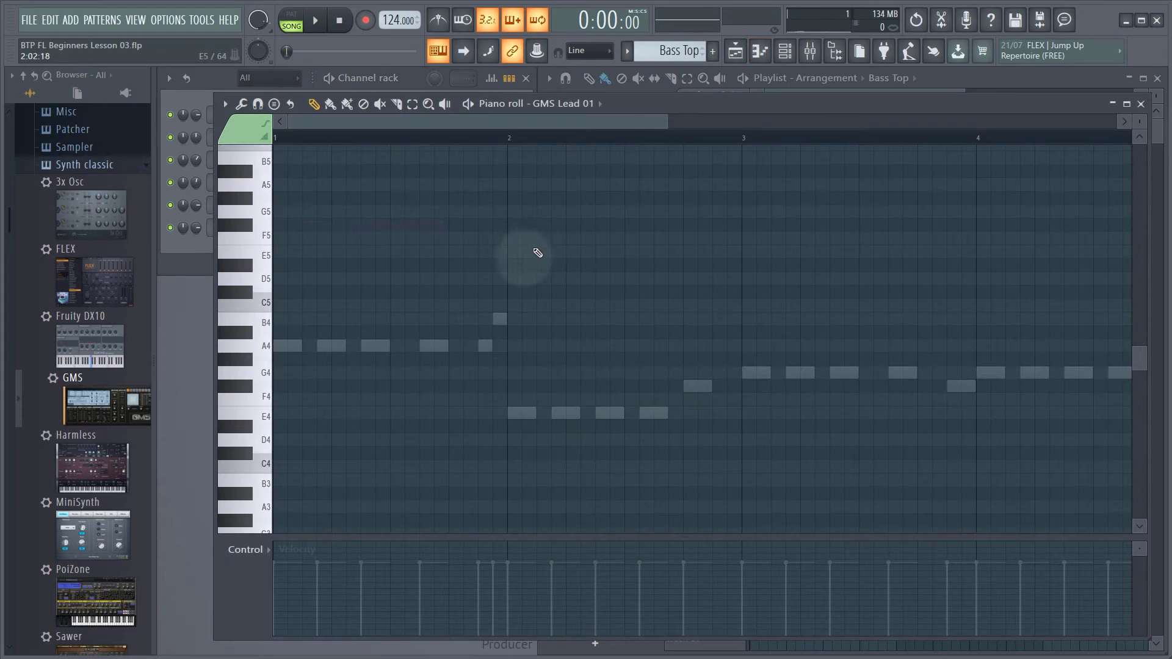
pyautogui.click(1140, 104)
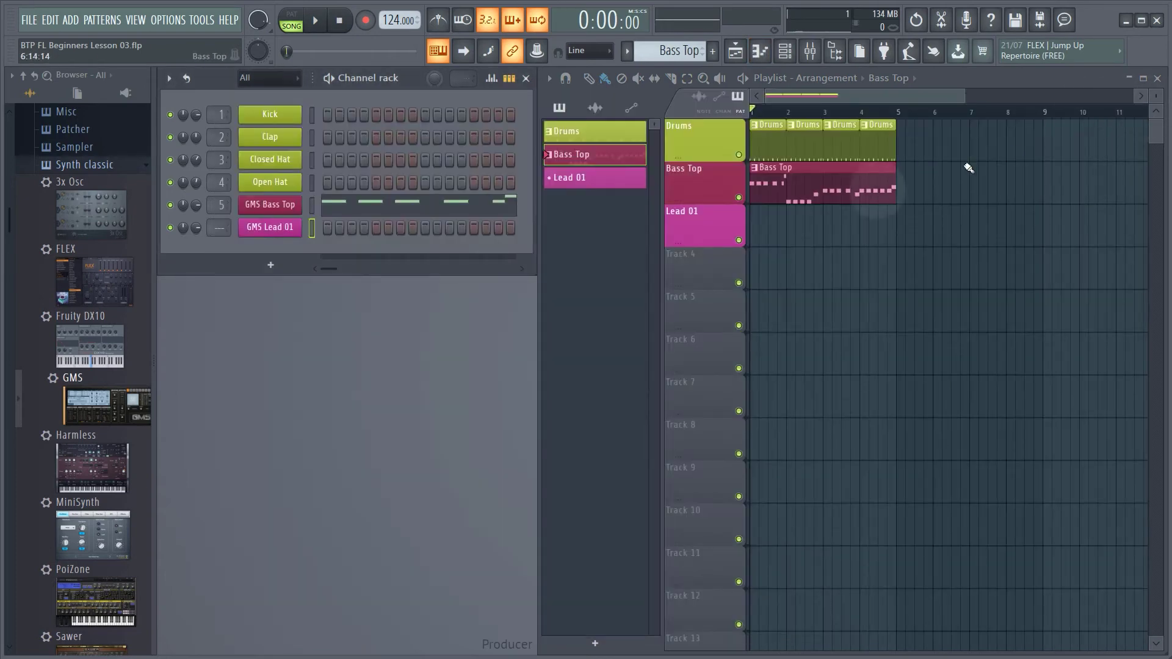
# - Select the Lead 01 pattern and open the GMS Lead 01 channel's piano roll in it
pyautogui.click(810, 139)
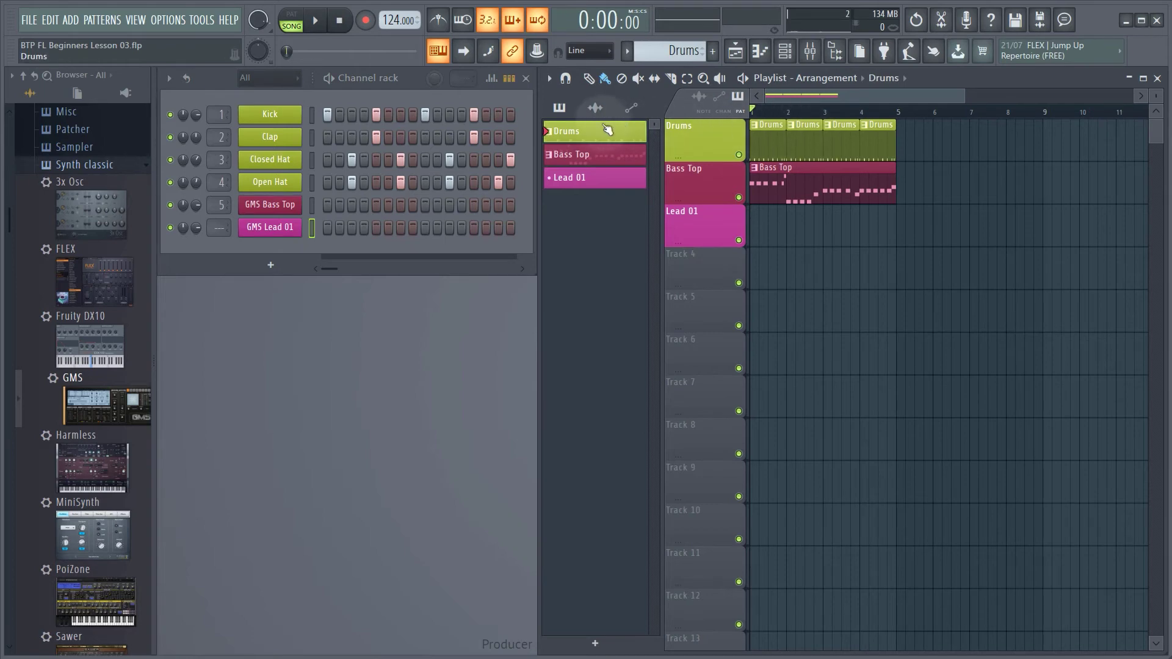
pyautogui.click(599, 179)
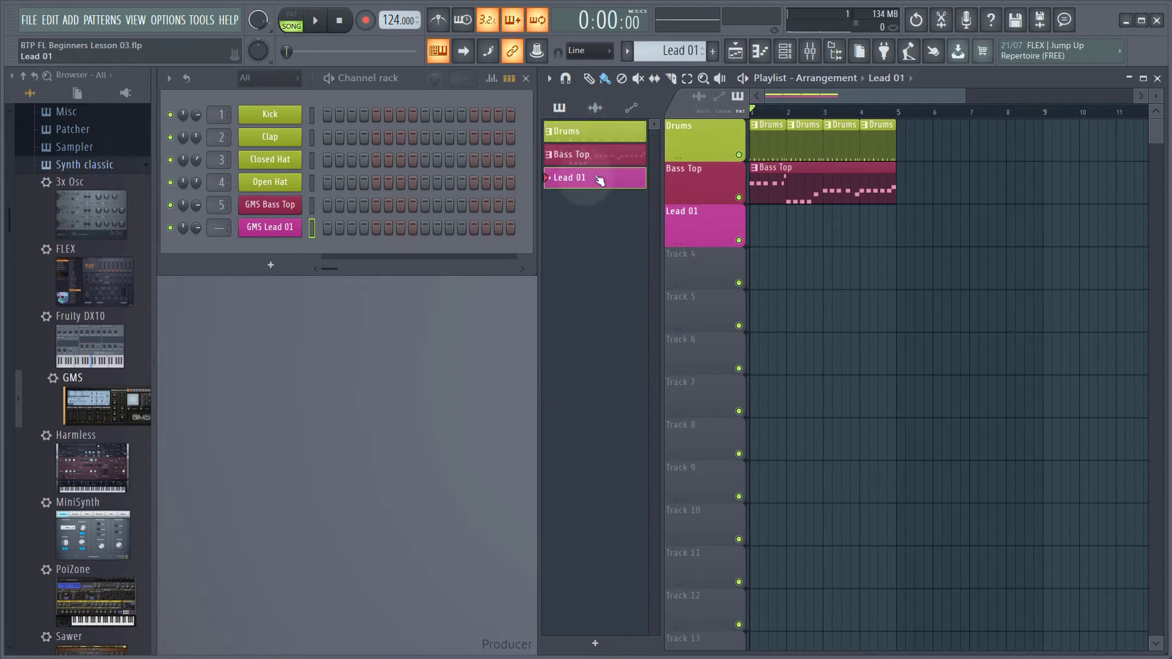
pyautogui.rightClick(276, 226)
pyautogui.click(324, 227)
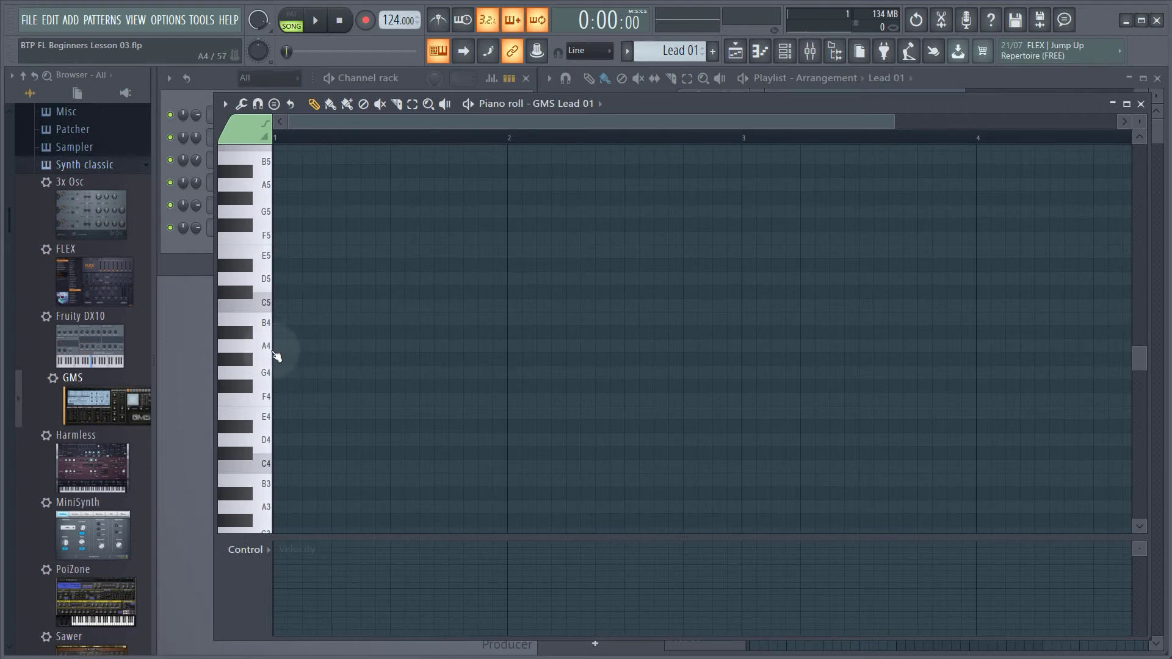
# - Audition the A4 and A5 keys and draw an A5 note about 15 steps long from the start of bar 1
pyautogui.click(268, 346)
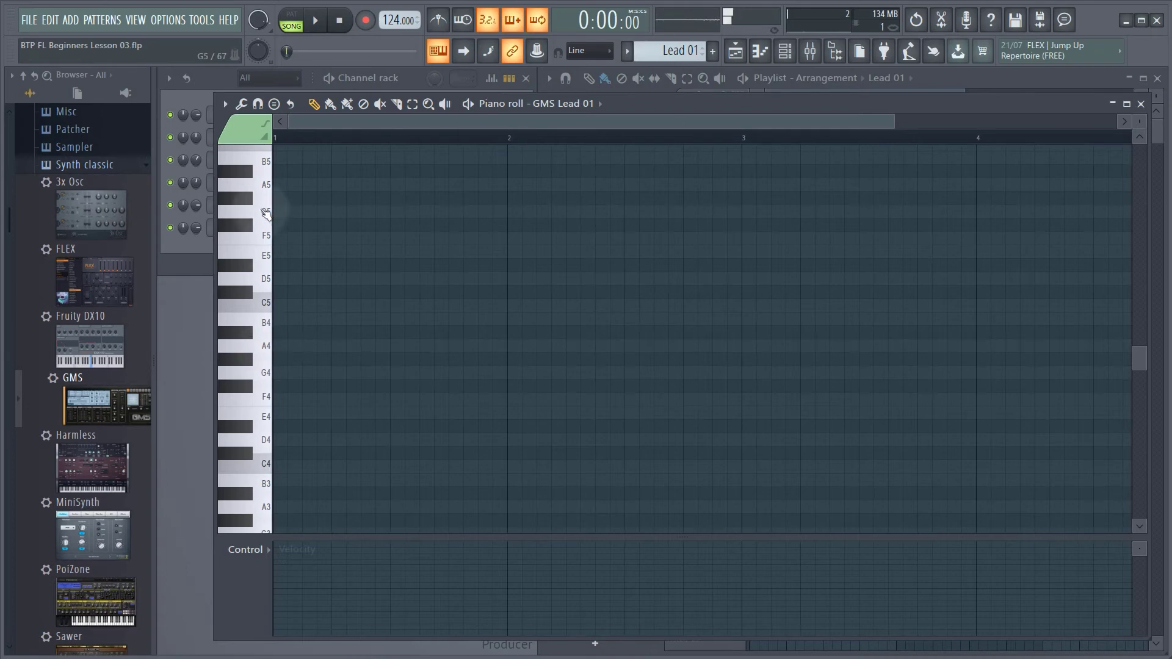
pyautogui.click(265, 185)
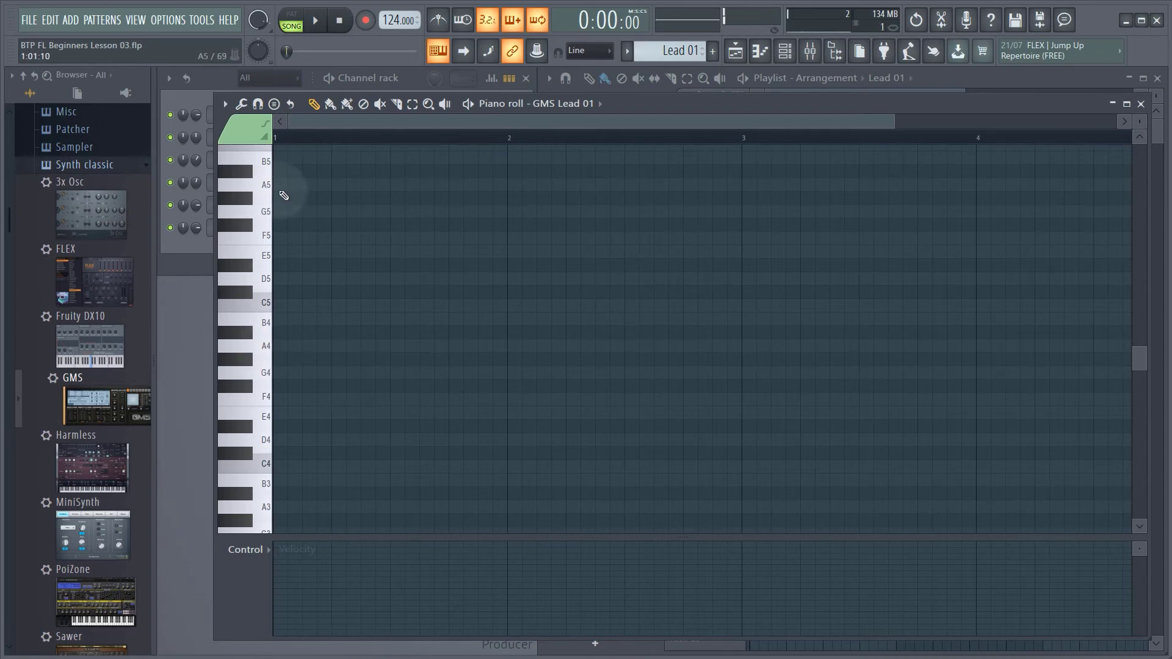
pyautogui.click(285, 186)
pyautogui.moveTo(297, 190); pyautogui.dragTo(492, 186)
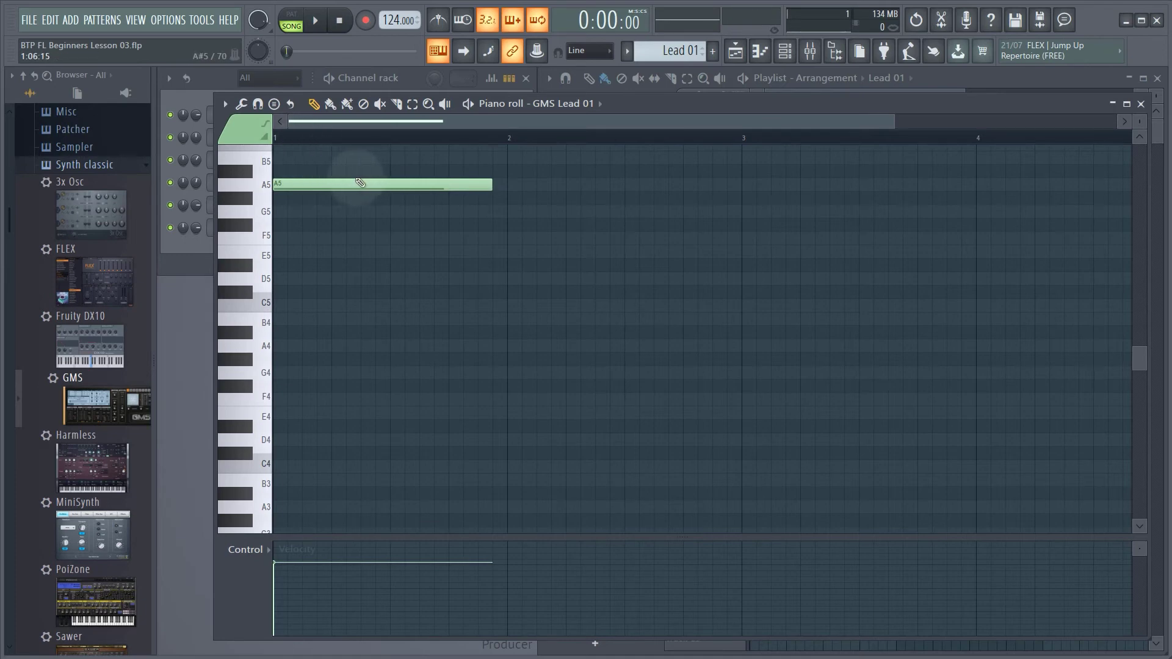
# - Place a Lead 01 clip at bar 1 of the Lead 01 playlist track and extend it to about four bars
pyautogui.click(1140, 105)
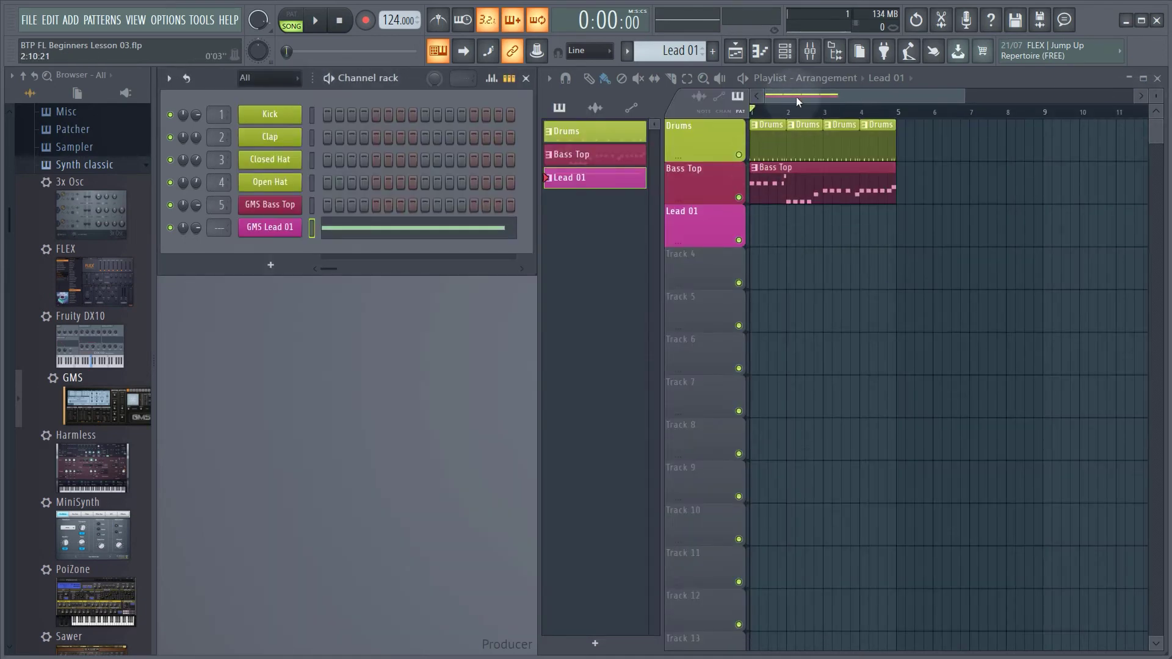
pyautogui.click(760, 235)
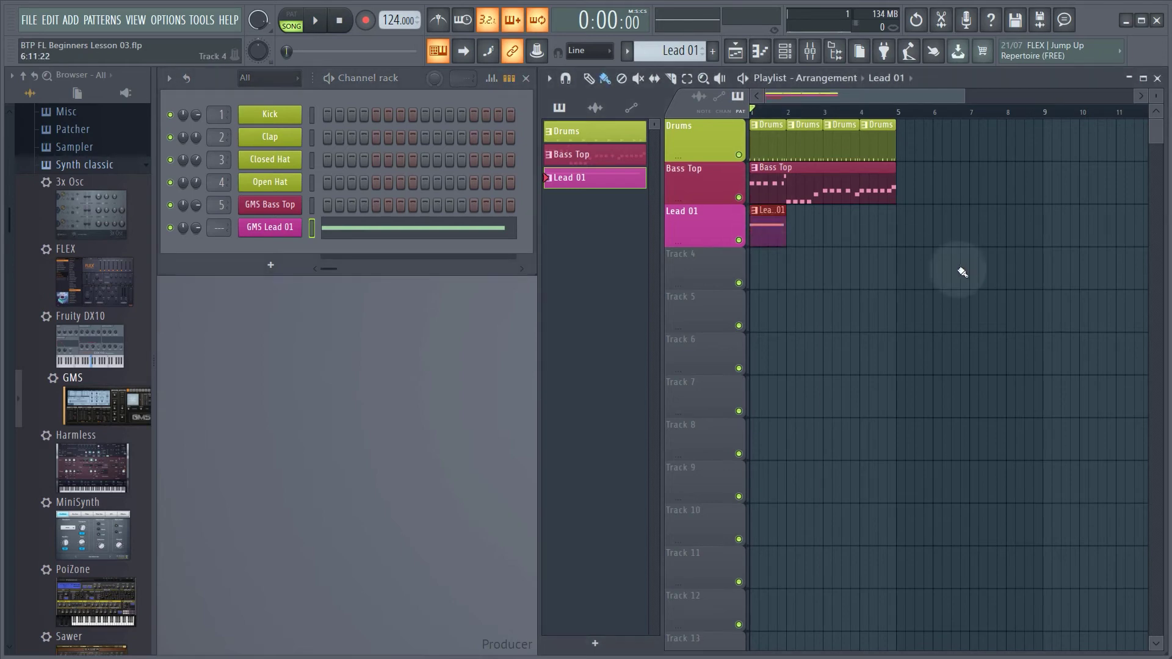
pyautogui.moveTo(786, 236); pyautogui.dragTo(884, 239)
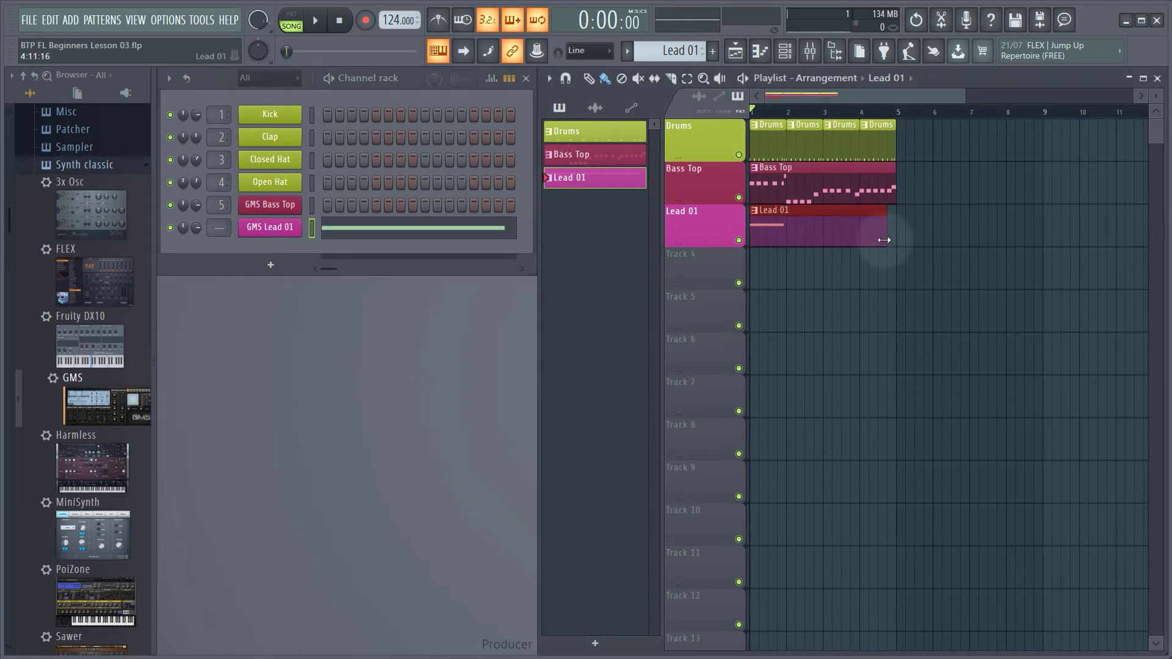
# - Open the Lead 01 clip's piano roll, shorten the A5 note in bar 1 to about 11 steps and play it back
pyautogui.doubleClick(831, 217)
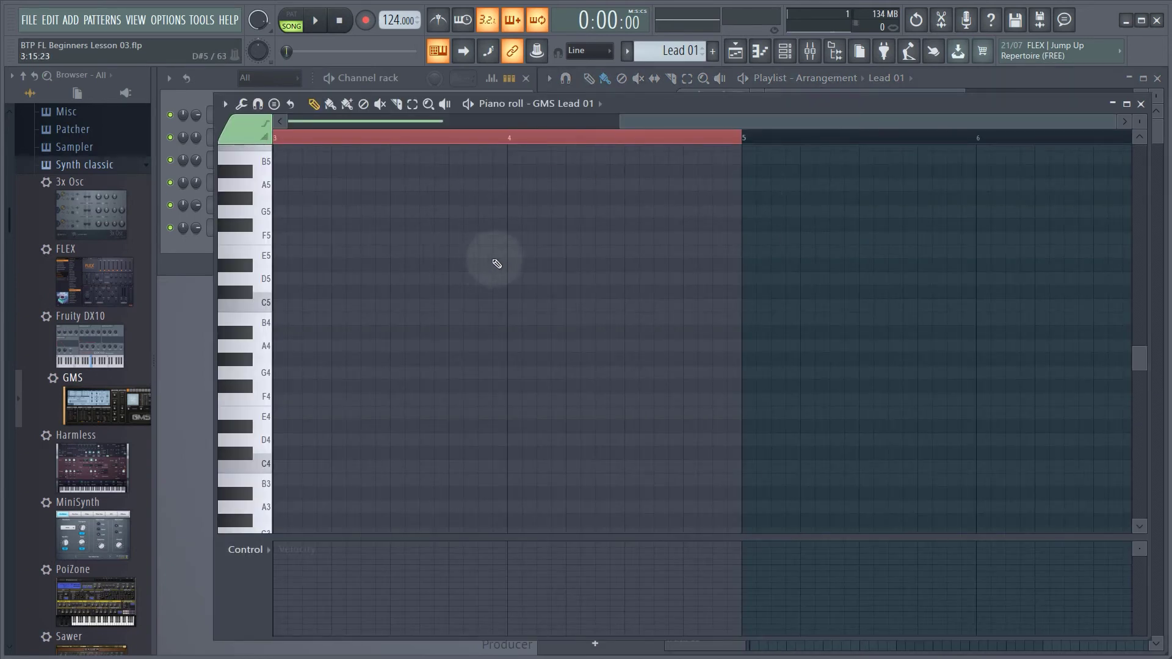
pyautogui.press('space')
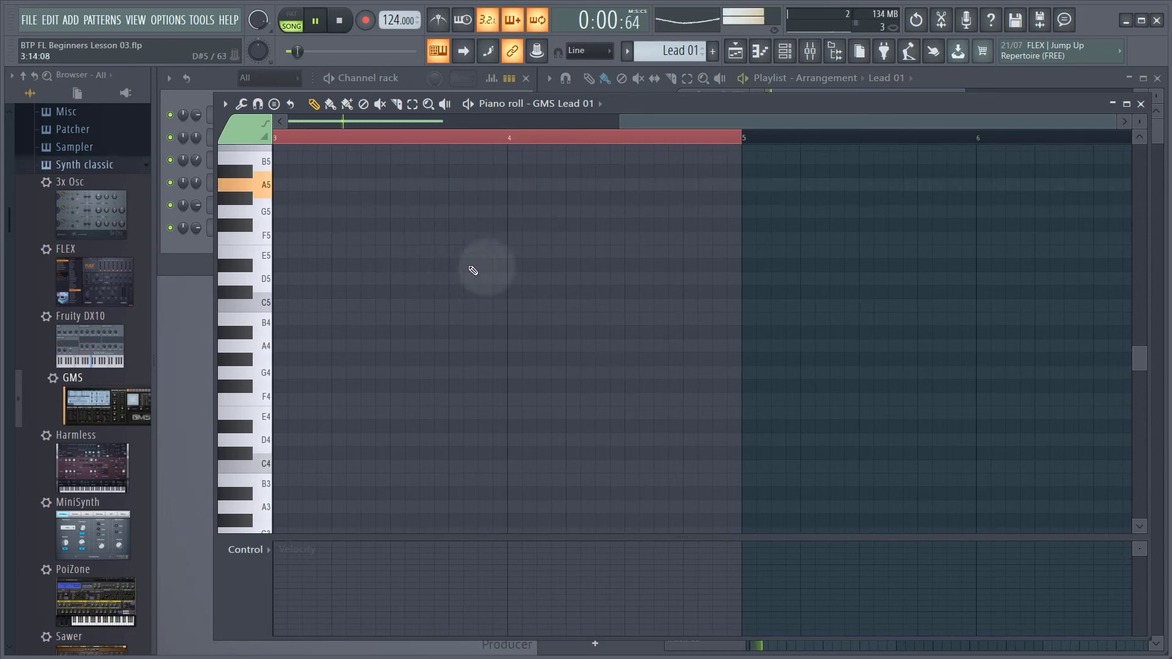
pyautogui.scroll(2, 492, 327)
pyautogui.press('space')
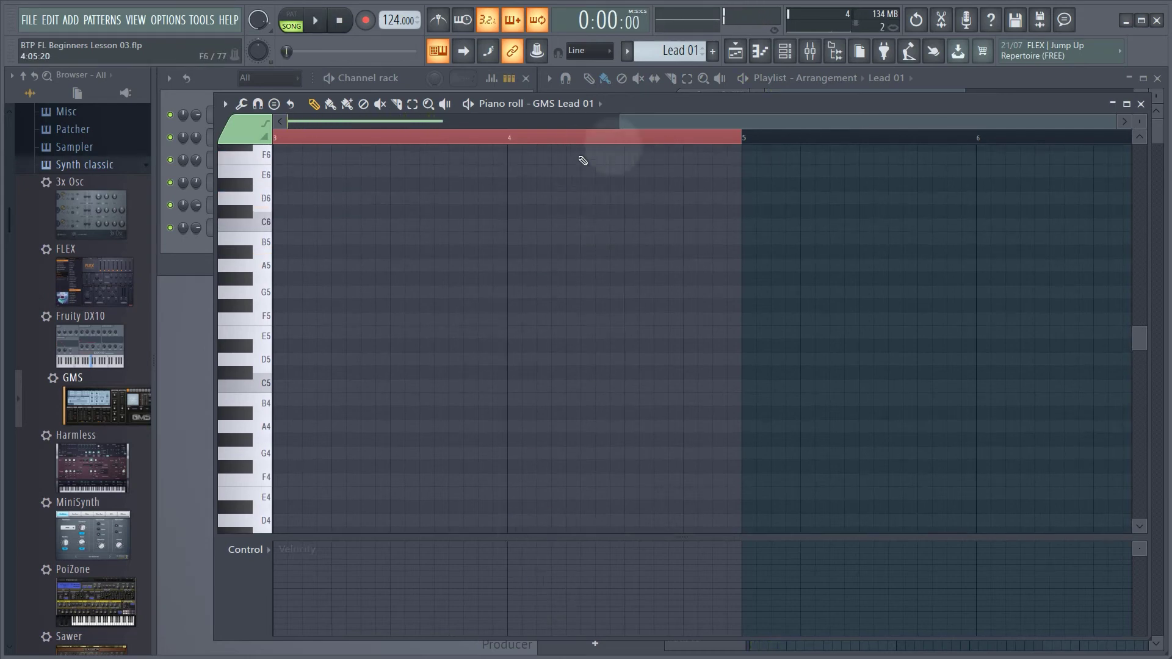
pyautogui.moveTo(673, 124); pyautogui.dragTo(301, 119)
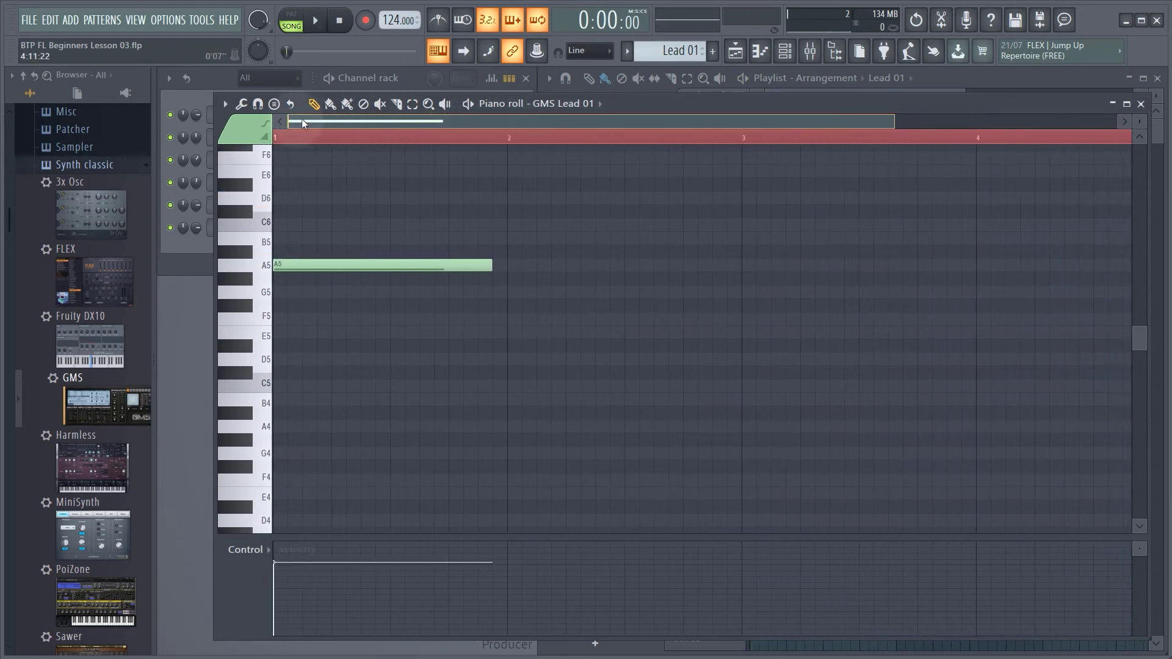
pyautogui.press('space')
pyautogui.press('space')
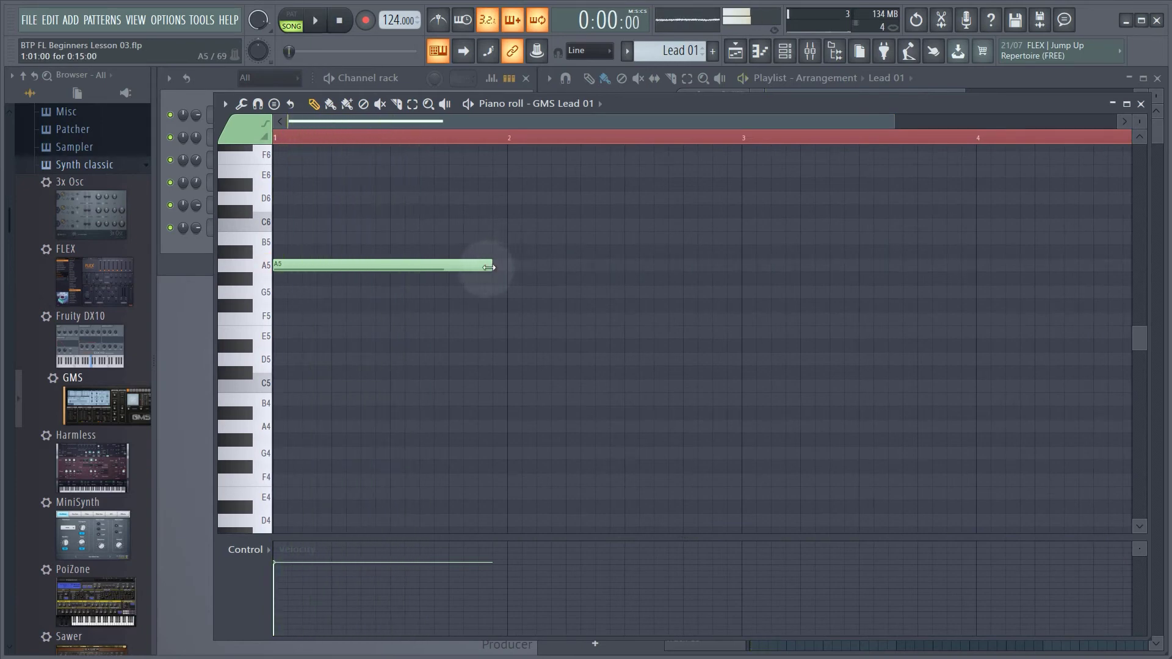
pyautogui.moveTo(492, 265); pyautogui.dragTo(424, 261)
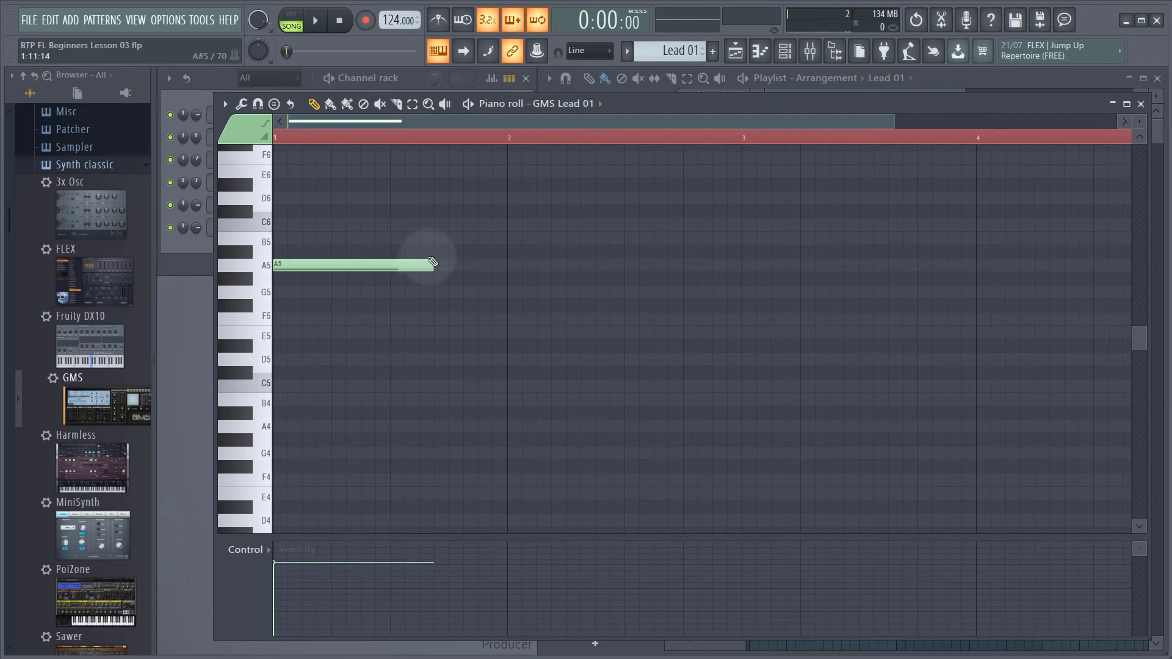
pyautogui.press('space')
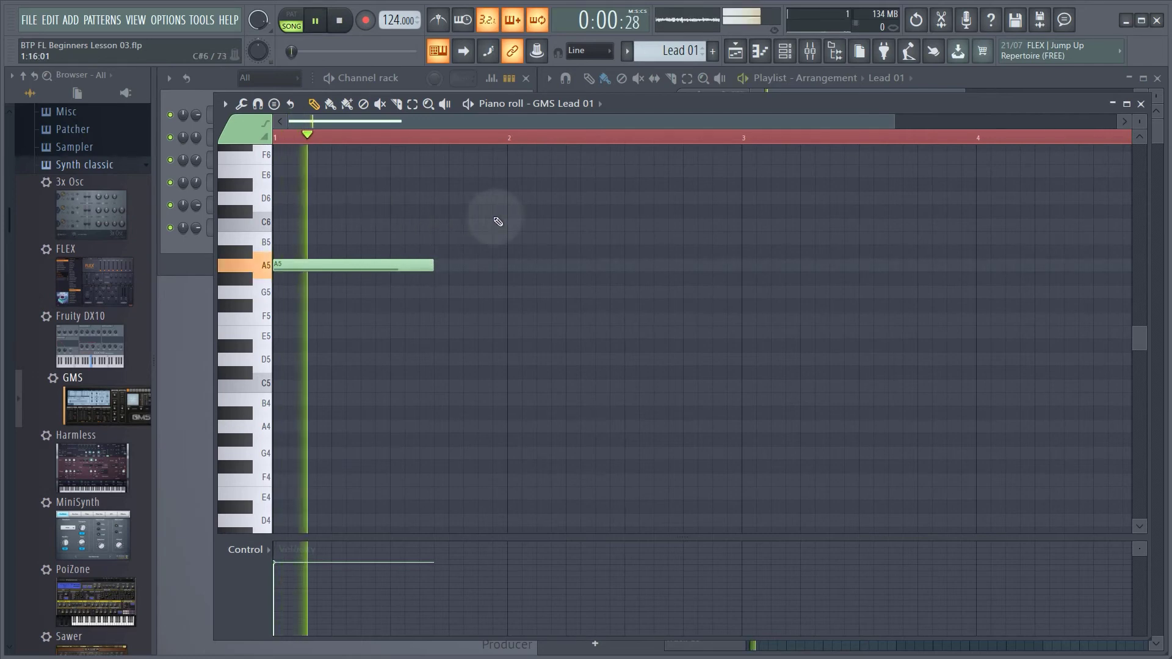
pyautogui.press('space')
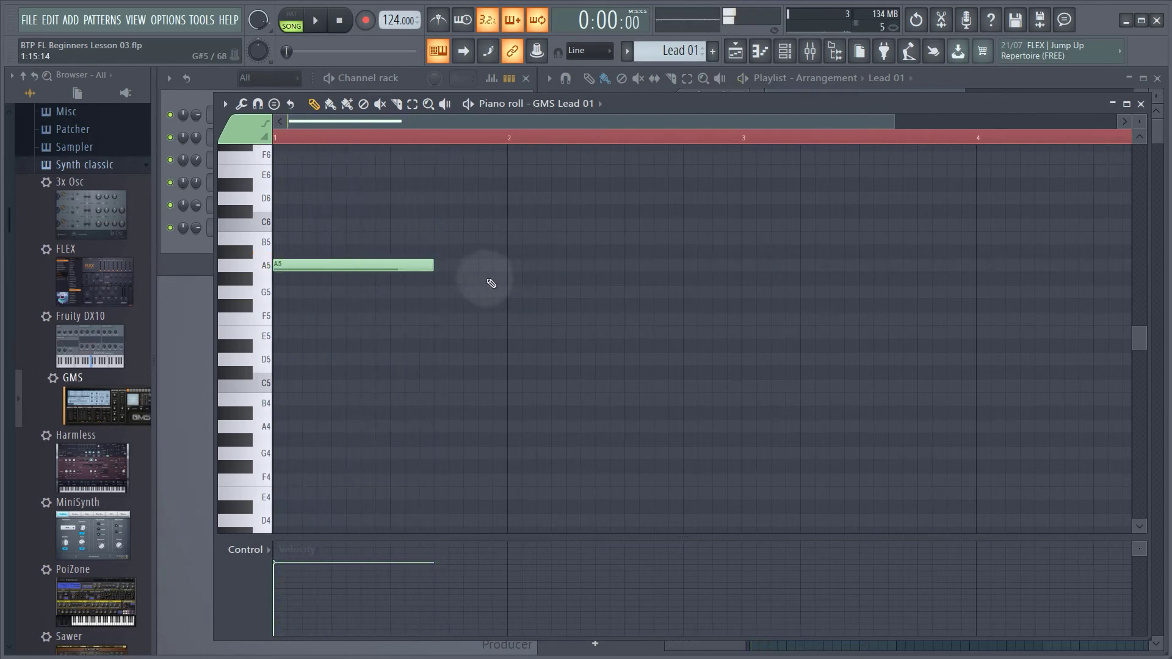
# - Add two-step G5 and B5 notes at steps 13 and 15 of bar 1 and play them with the arrangement
pyautogui.click(452, 292)
pyautogui.moveTo(604, 296); pyautogui.dragTo(479, 293)
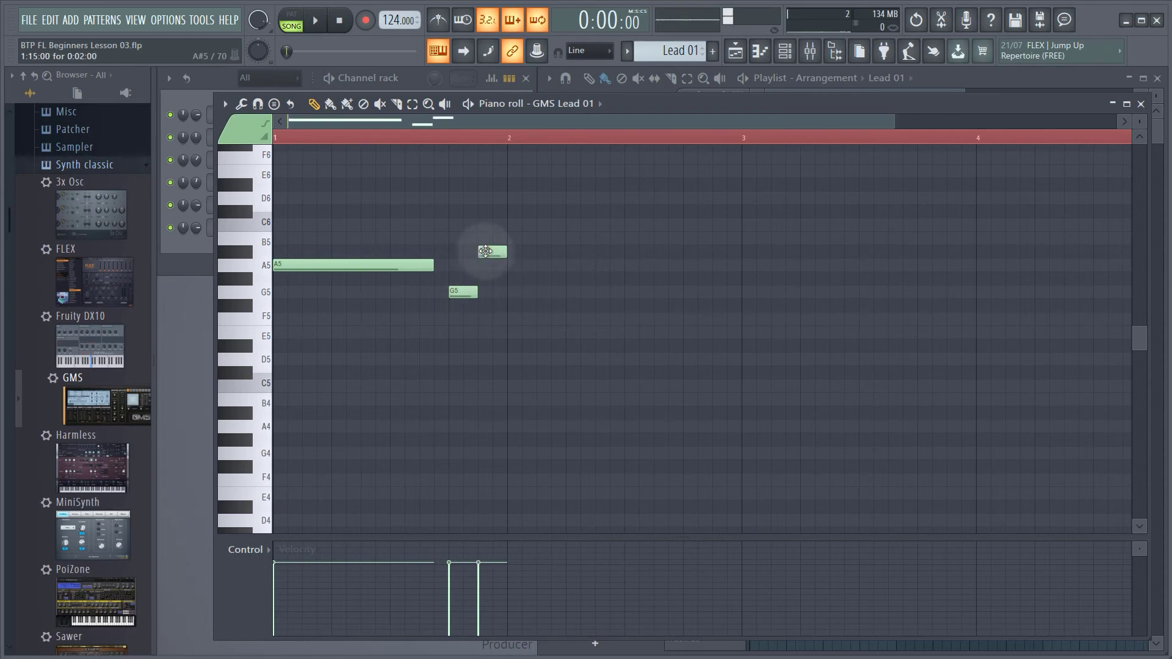
pyautogui.moveTo(490, 245); pyautogui.dragTo(491, 238)
pyautogui.press('space')
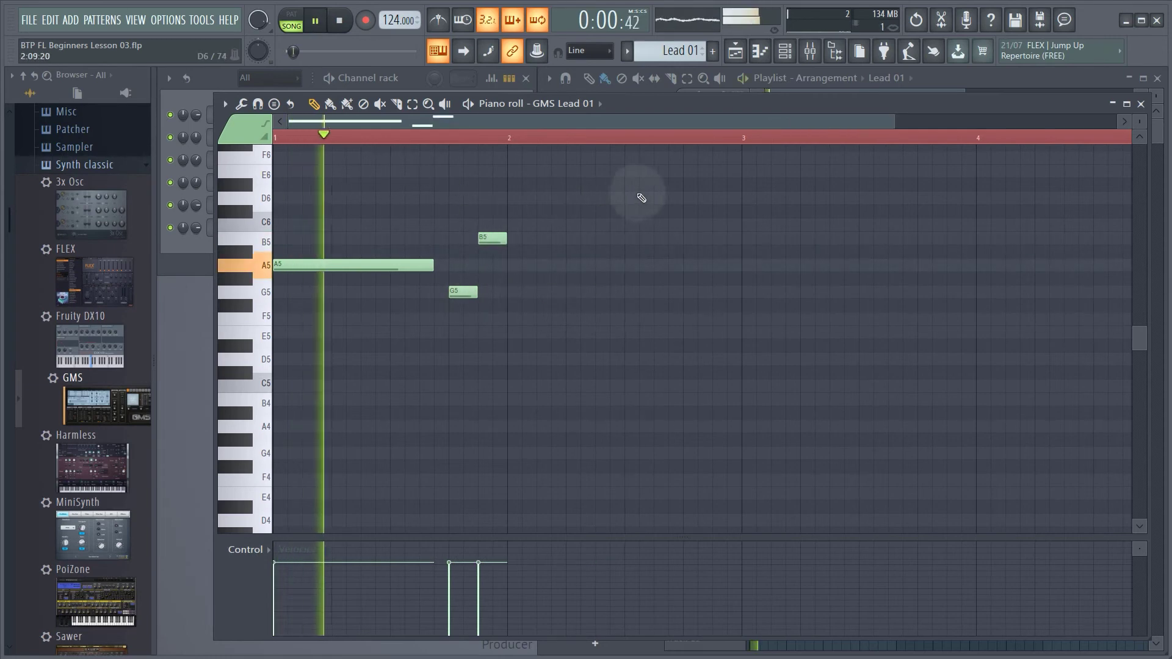
pyautogui.press('space')
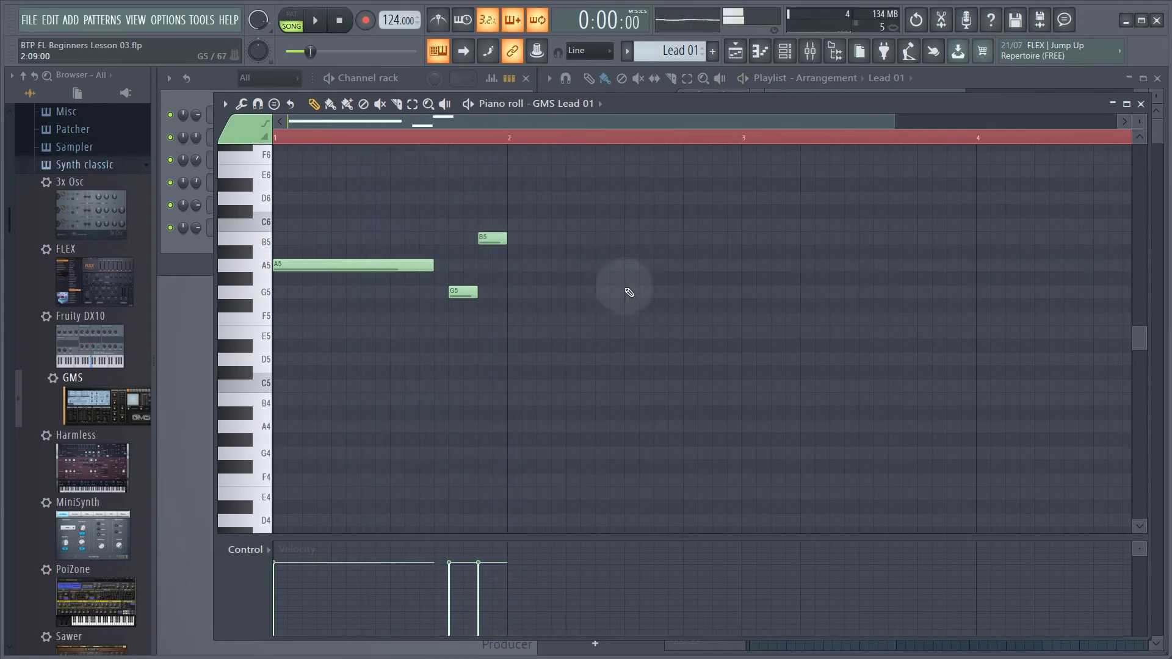
# - Add two-step notes in bar 2: A5 at steps 5 and 9, G5 at step 13 and E5 at step 15
pyautogui.click(574, 268)
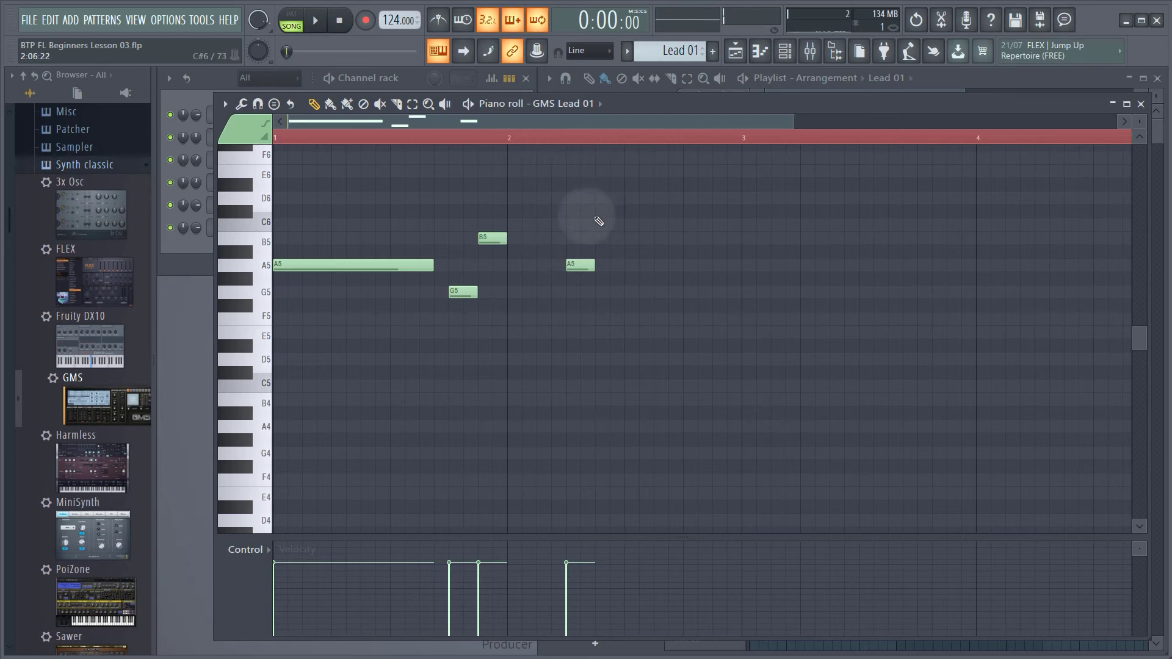
pyautogui.press('space')
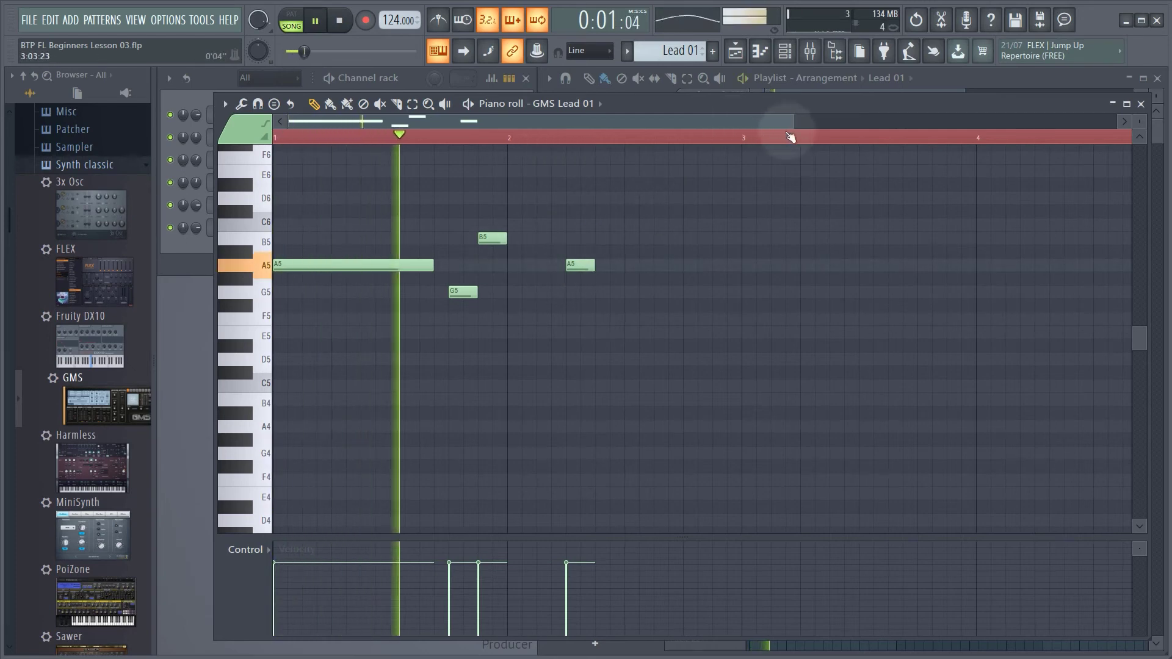
pyautogui.moveTo(791, 125); pyautogui.dragTo(760, 125)
pyautogui.press('space')
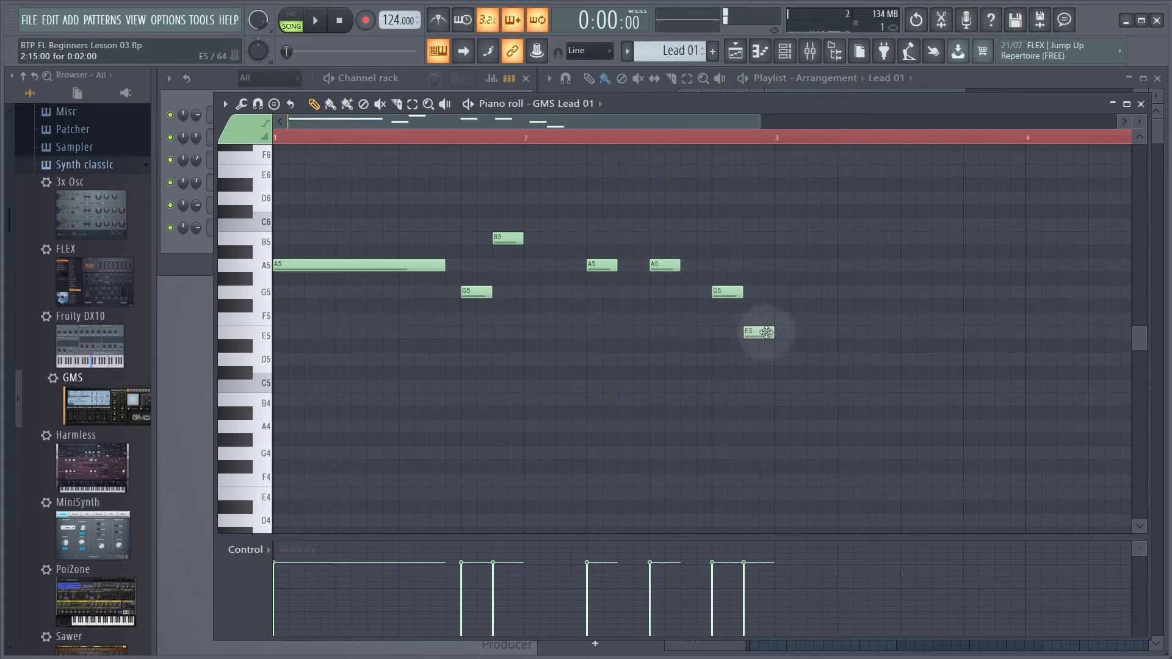
# - Lengthen the last E5 note to about 14 steps, reaching into bar 3, and play the melody through
pyautogui.press('space')
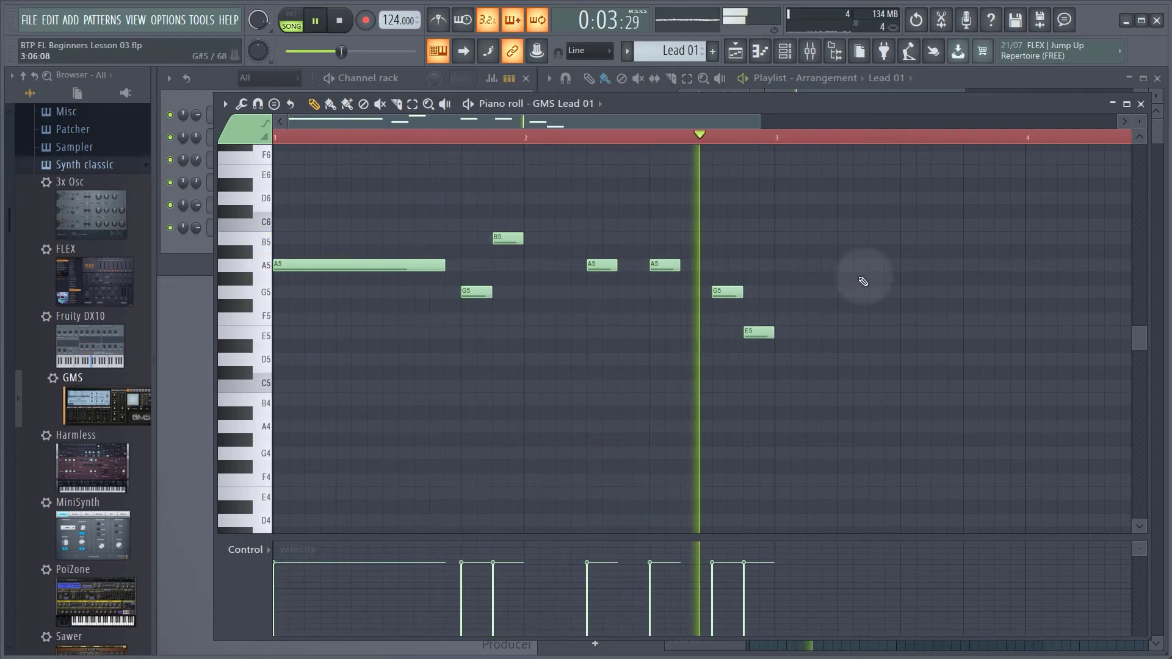
pyautogui.moveTo(772, 332); pyautogui.dragTo(962, 333)
pyautogui.press('space')
pyautogui.press('space')
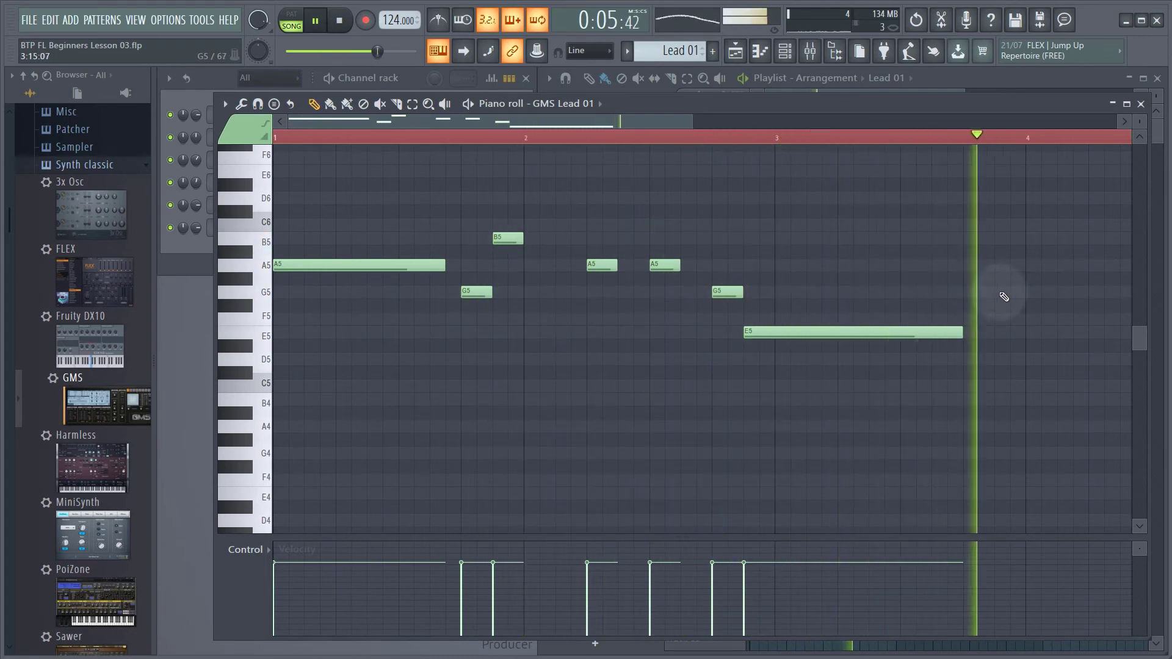
pyautogui.press('space')
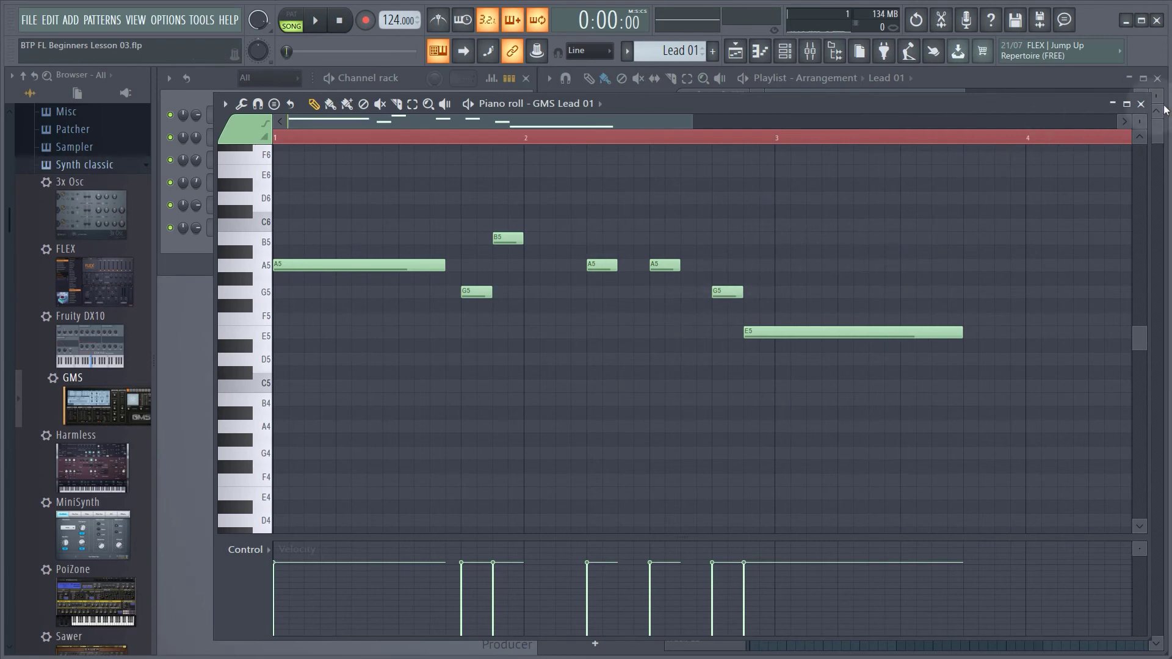
# - Copy the four Drums clips and the Bass Top clip to bars 5–8 and extend the Lead 01 clip to eight bars
pyautogui.click(1141, 105)
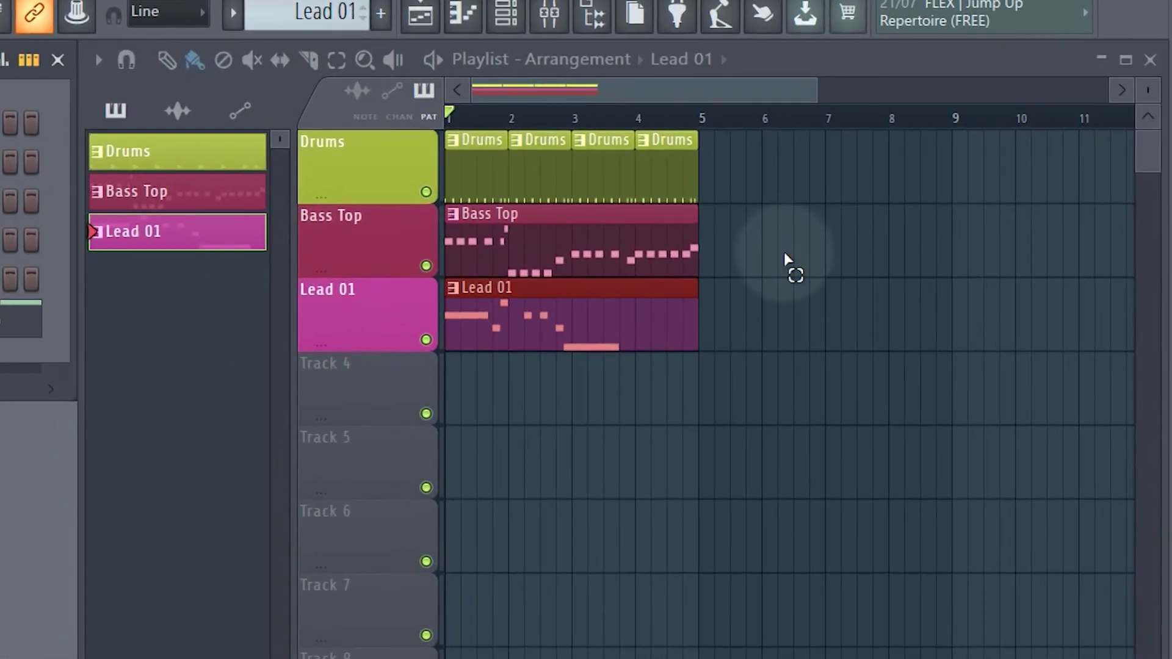
pyautogui.moveTo(784, 262); pyautogui.dragTo(463, 166)
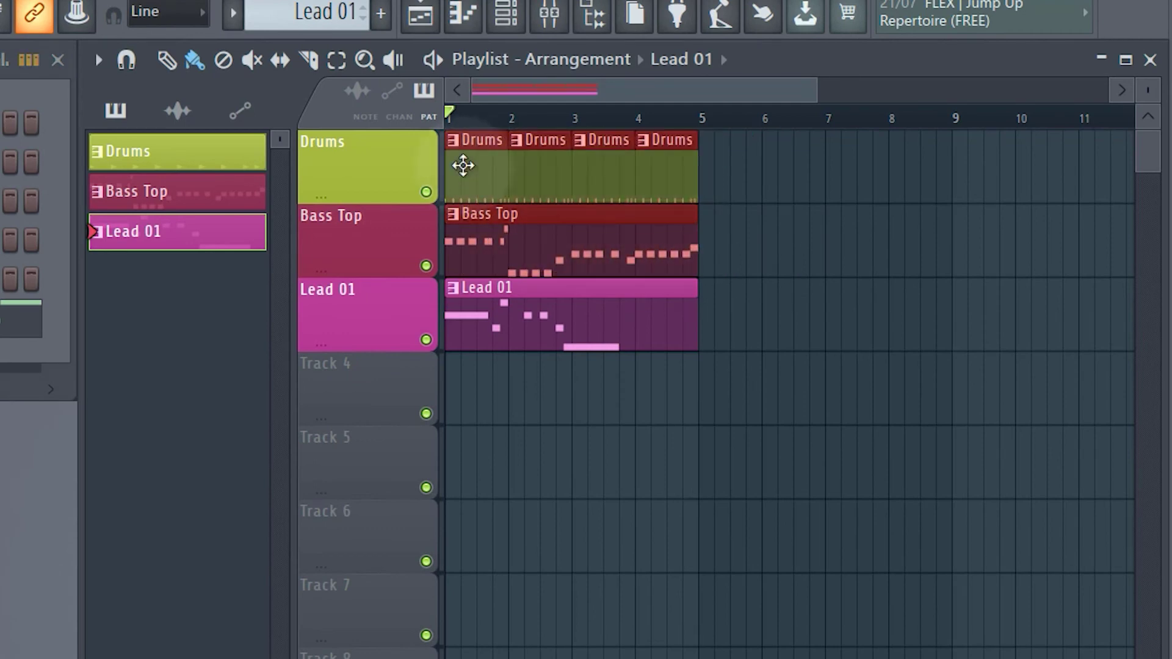
pyautogui.moveTo(463, 166); pyautogui.dragTo(718, 160)
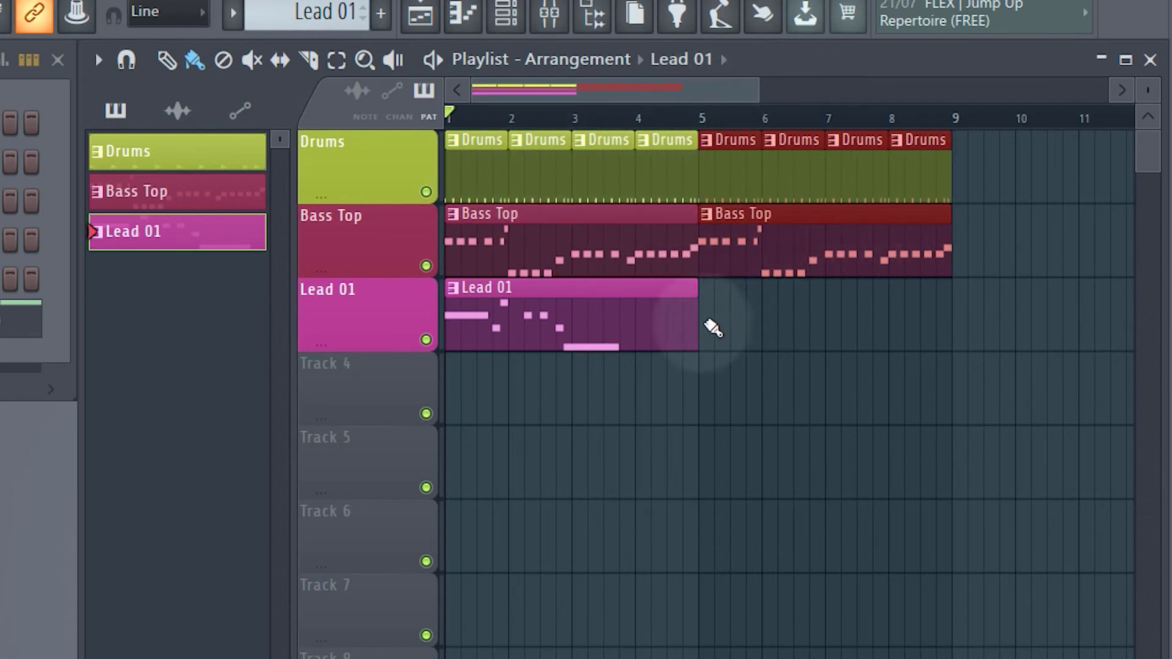
pyautogui.moveTo(698, 323); pyautogui.dragTo(949, 324)
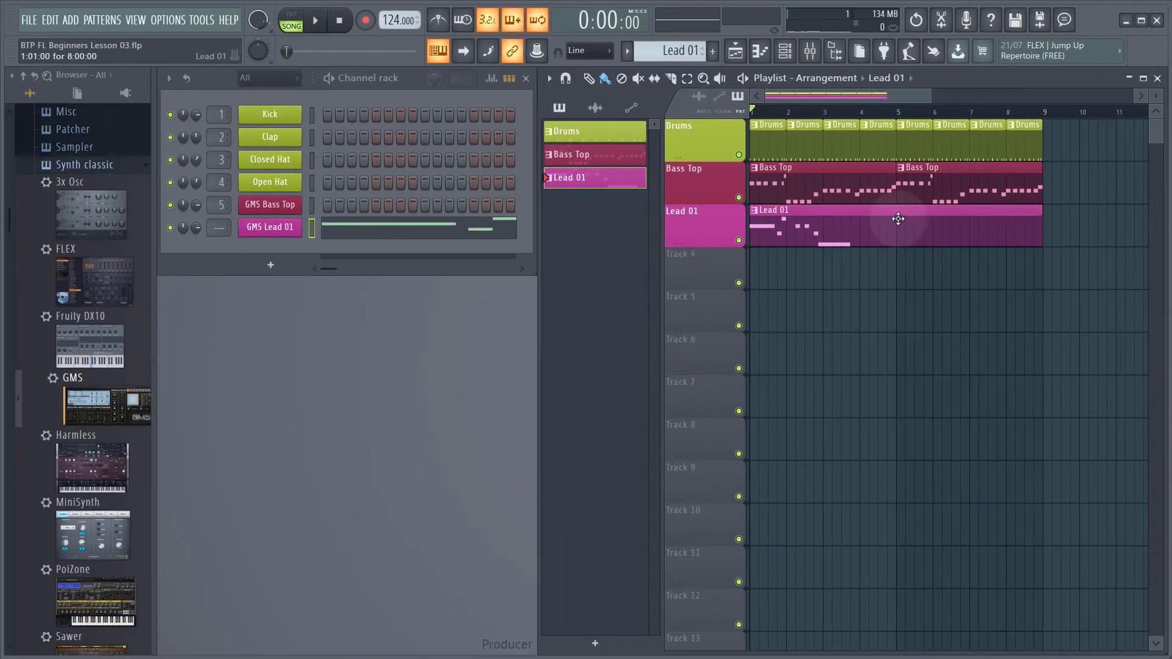
# - In the Lead 01 piano roll, select all the melody notes and copy them to start at bar 5
pyautogui.doubleClick(807, 317)
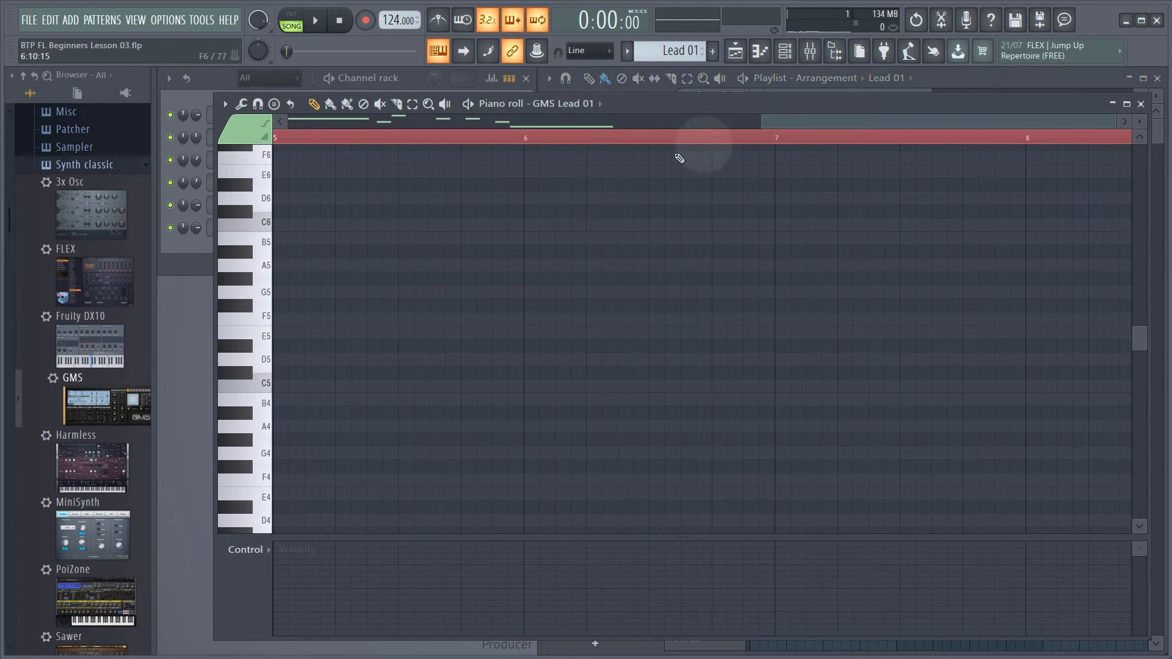
pyautogui.moveTo(761, 121); pyautogui.dragTo(284, 120)
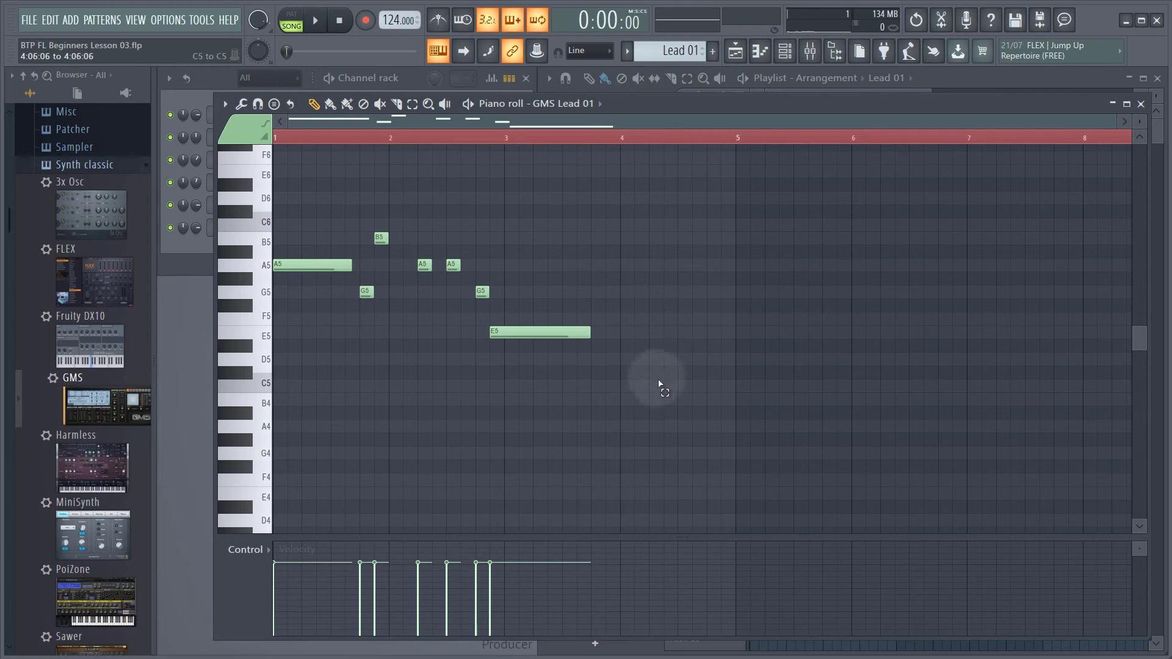
pyautogui.moveTo(658, 390); pyautogui.dragTo(312, 204)
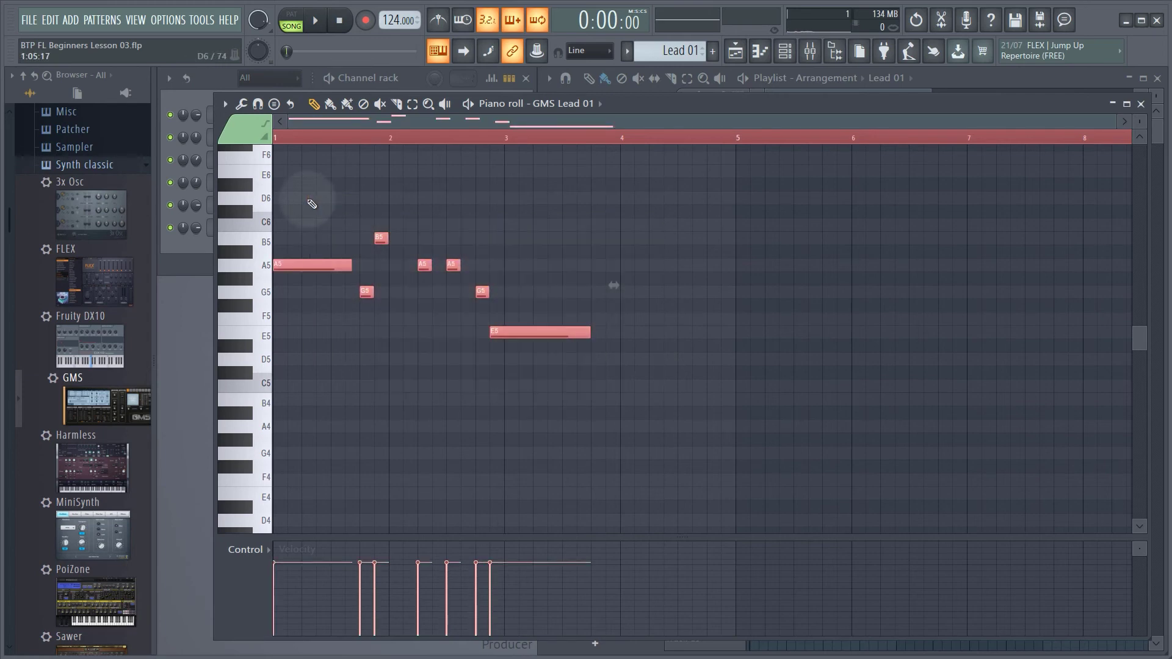
pyautogui.rightClick(318, 199)
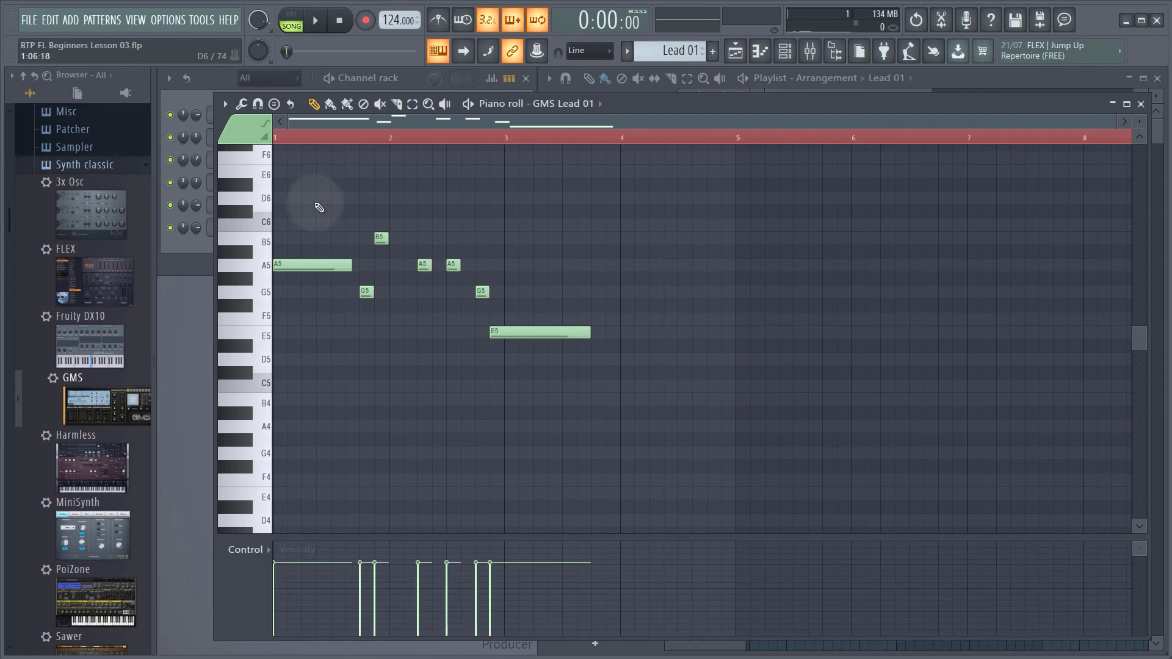
pyautogui.hotkey('ctrl', 'a')
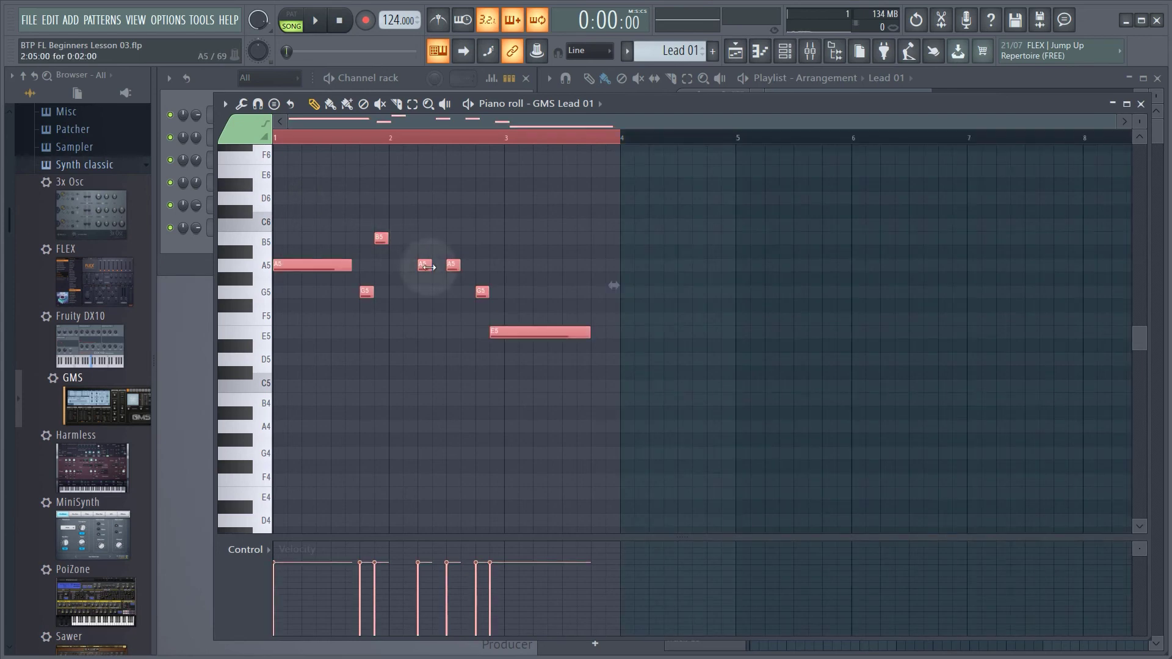
pyautogui.moveTo(303, 267); pyautogui.dragTo(757, 257)
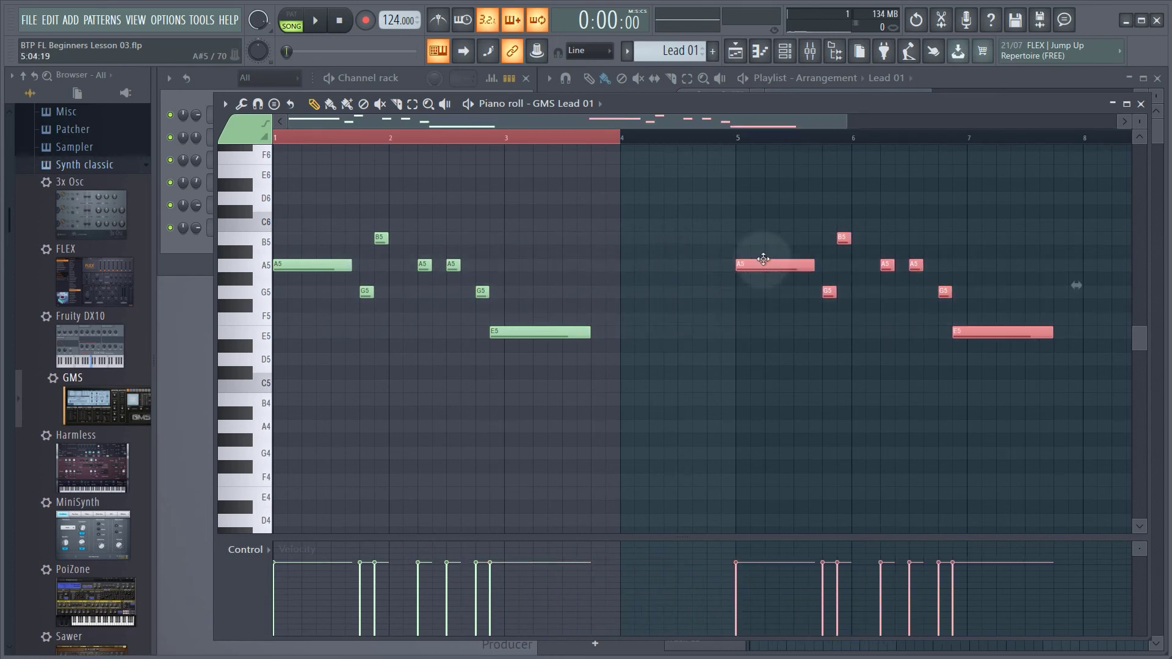
# - Clear the timeline selection and play the copied melody from bar 5 and from bar 4
pyautogui.click(735, 143)
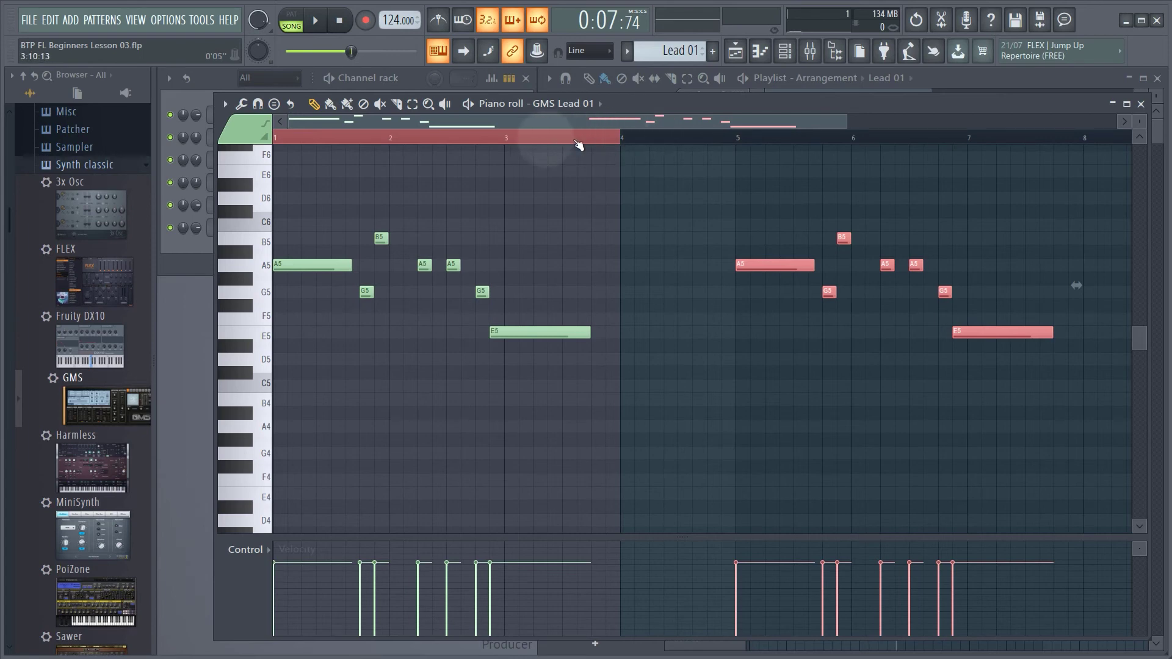
pyautogui.click(680, 145)
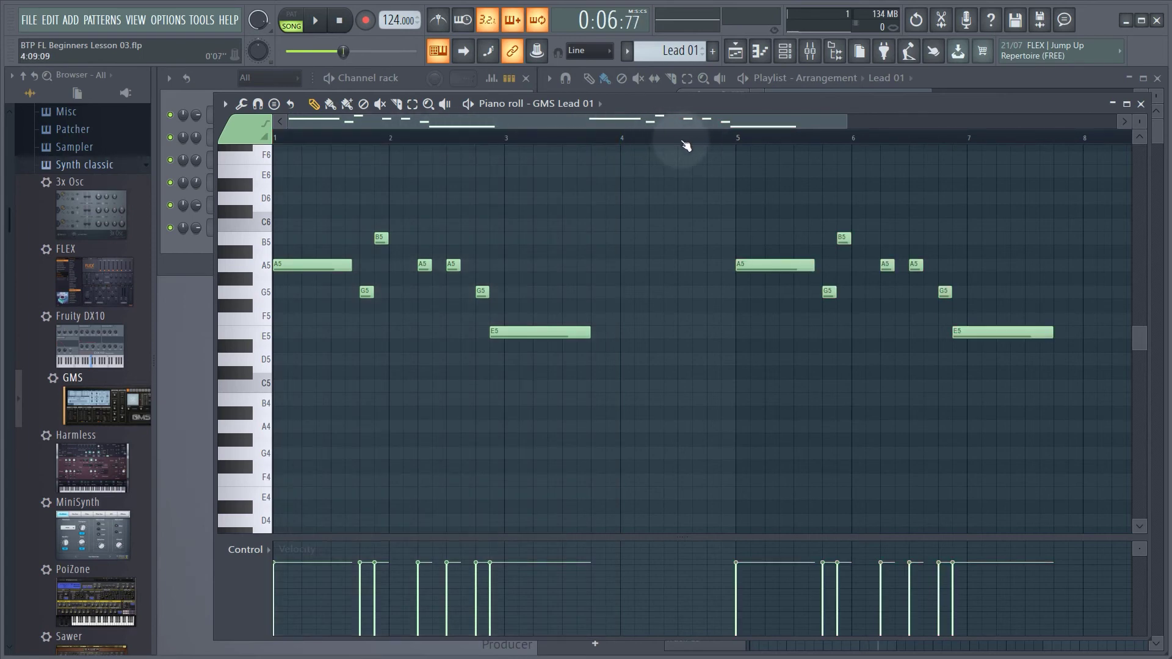
pyautogui.press('space')
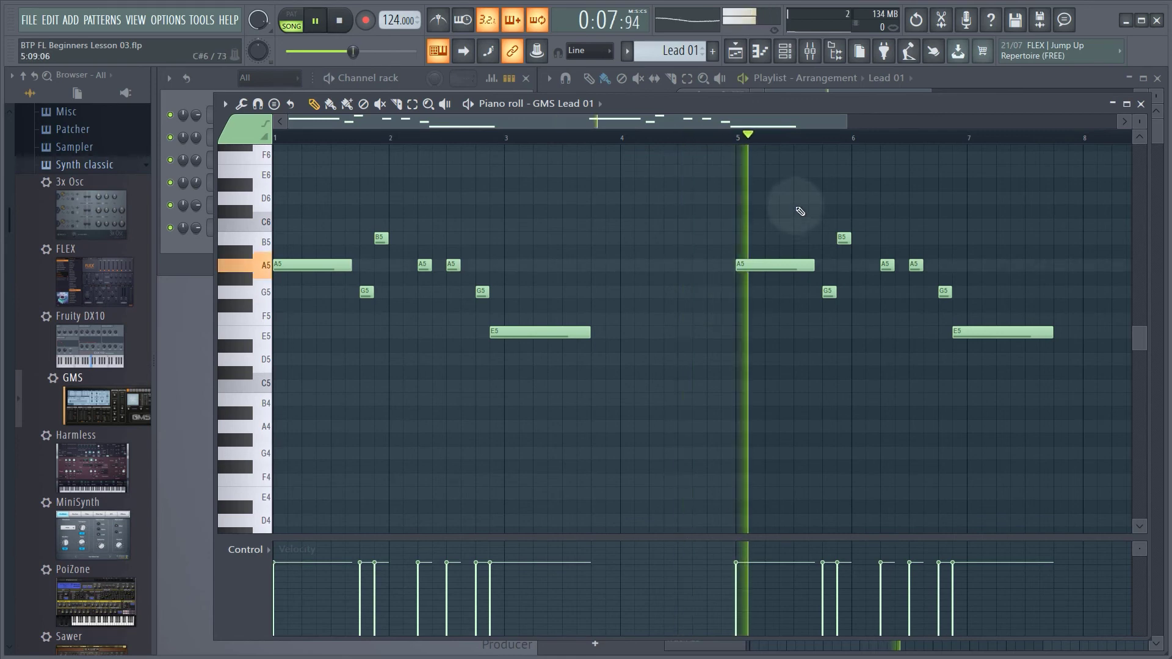
pyautogui.press('space')
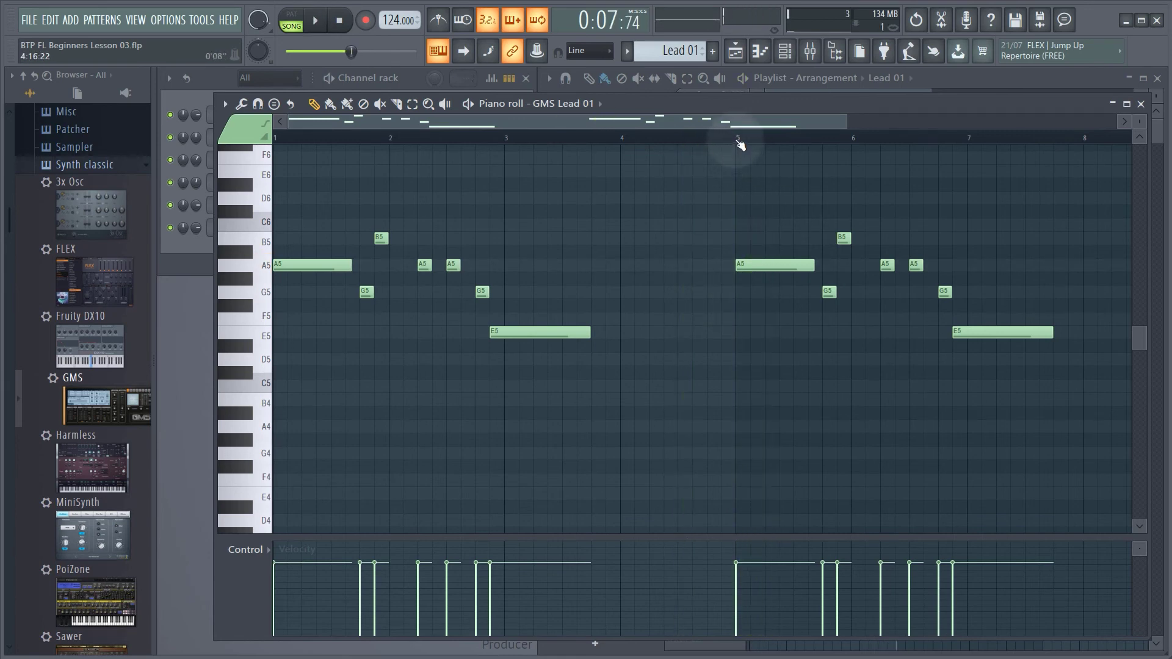
pyautogui.click(627, 142)
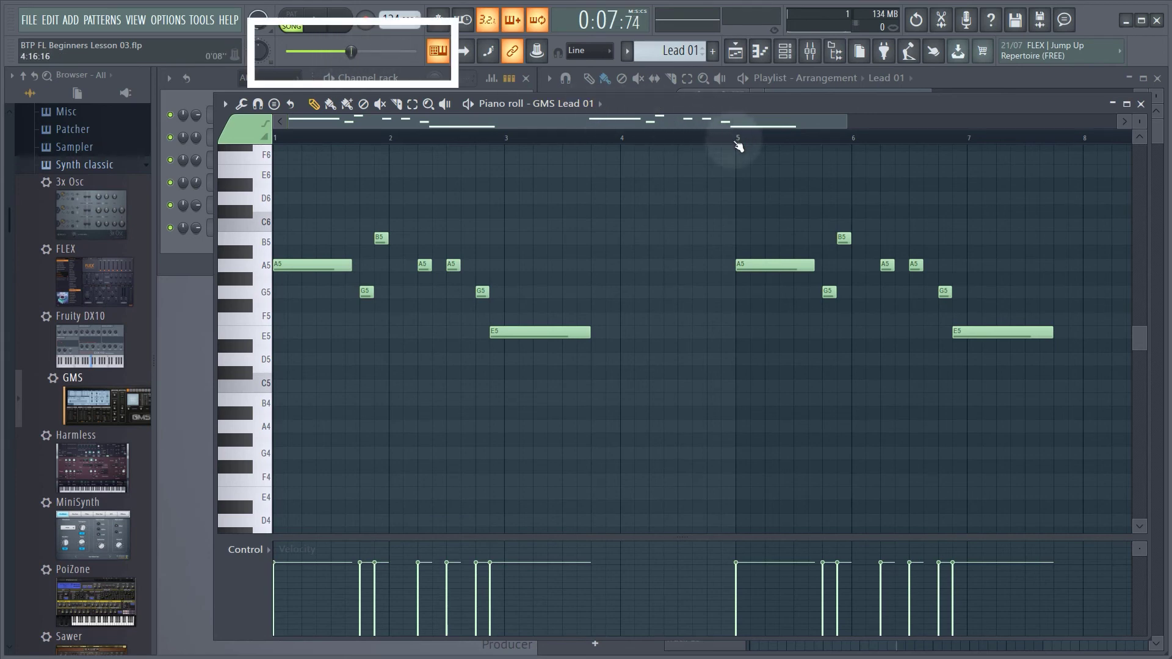
pyautogui.press('space')
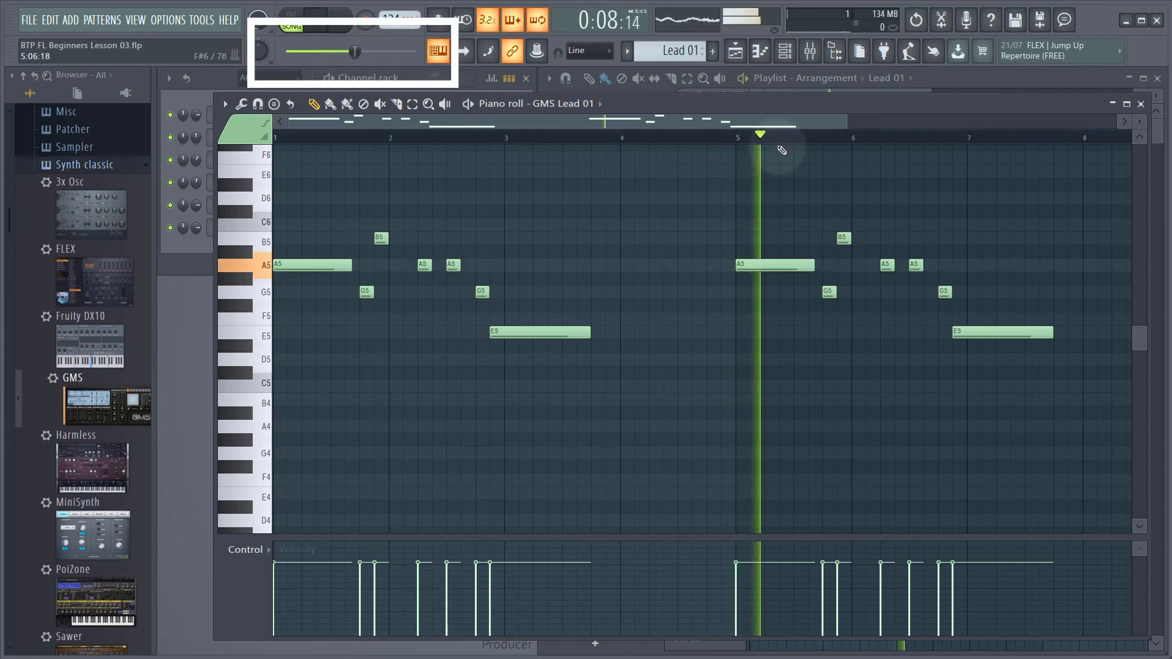
pyautogui.press('space')
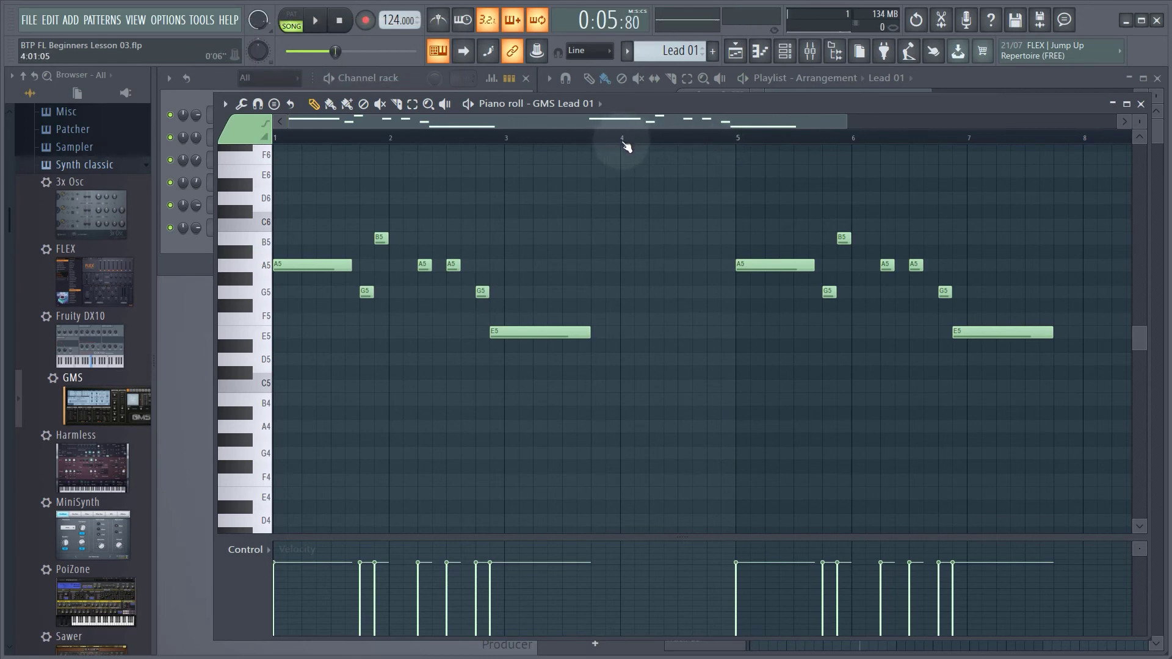
pyautogui.press('space')
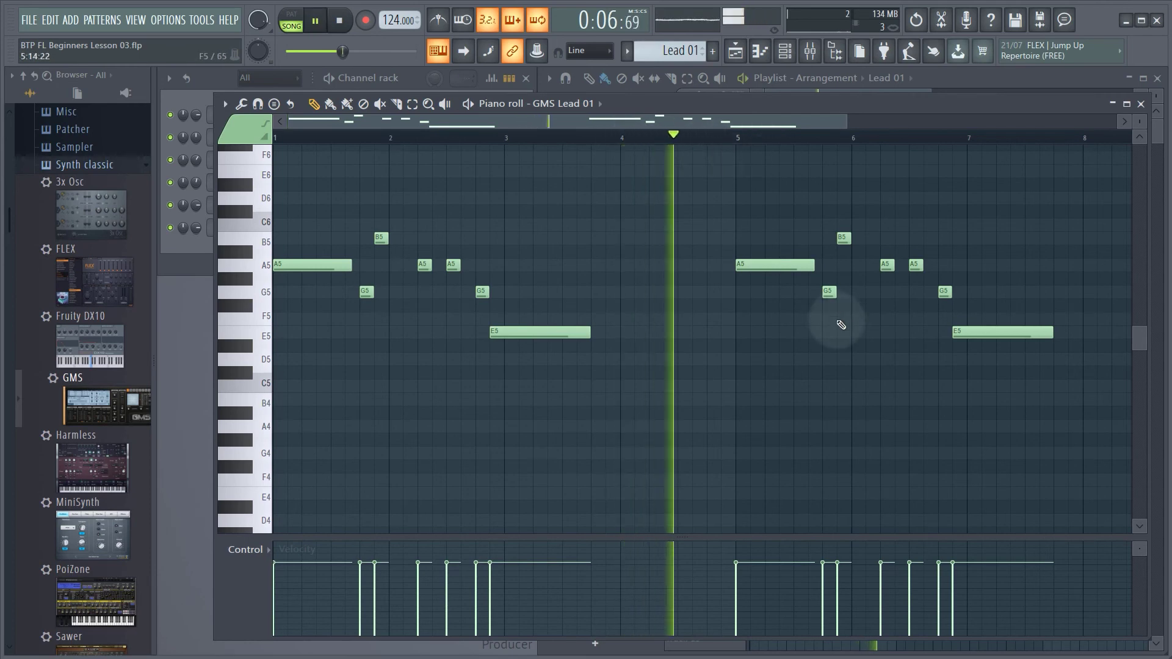
# - Play the eight-bar lead melody from the start and again from bar 5
pyautogui.scroll(5, 879, 301)
pyautogui.press('space')
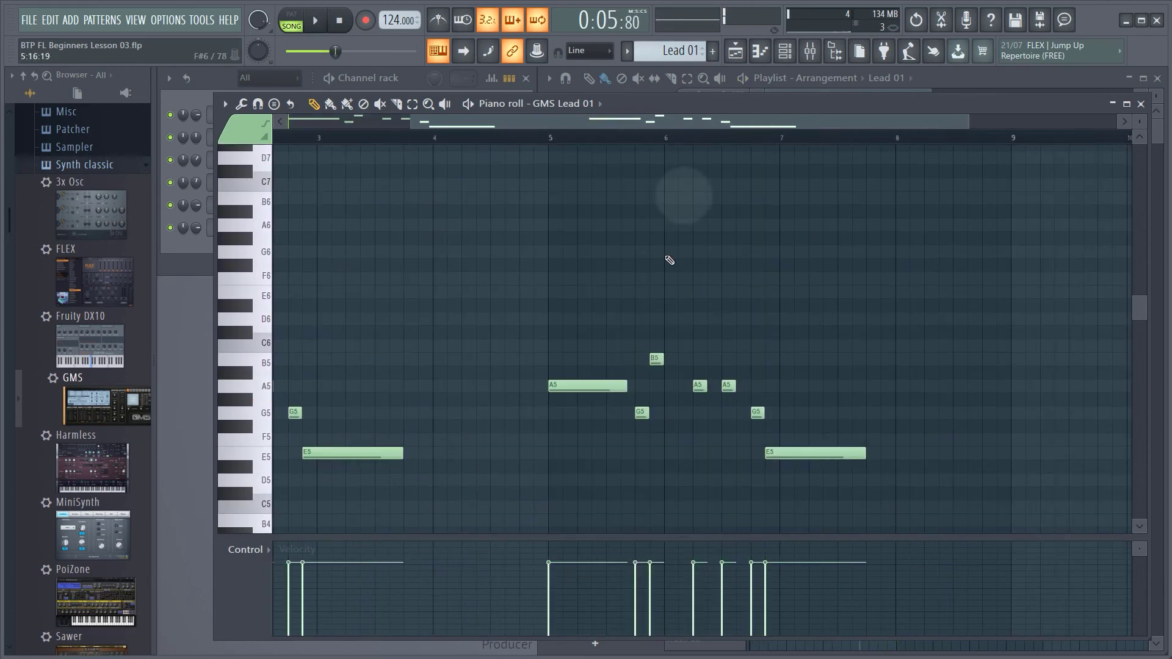
pyautogui.moveTo(740, 118); pyautogui.dragTo(588, 131)
pyautogui.moveTo(844, 125); pyautogui.dragTo(961, 125)
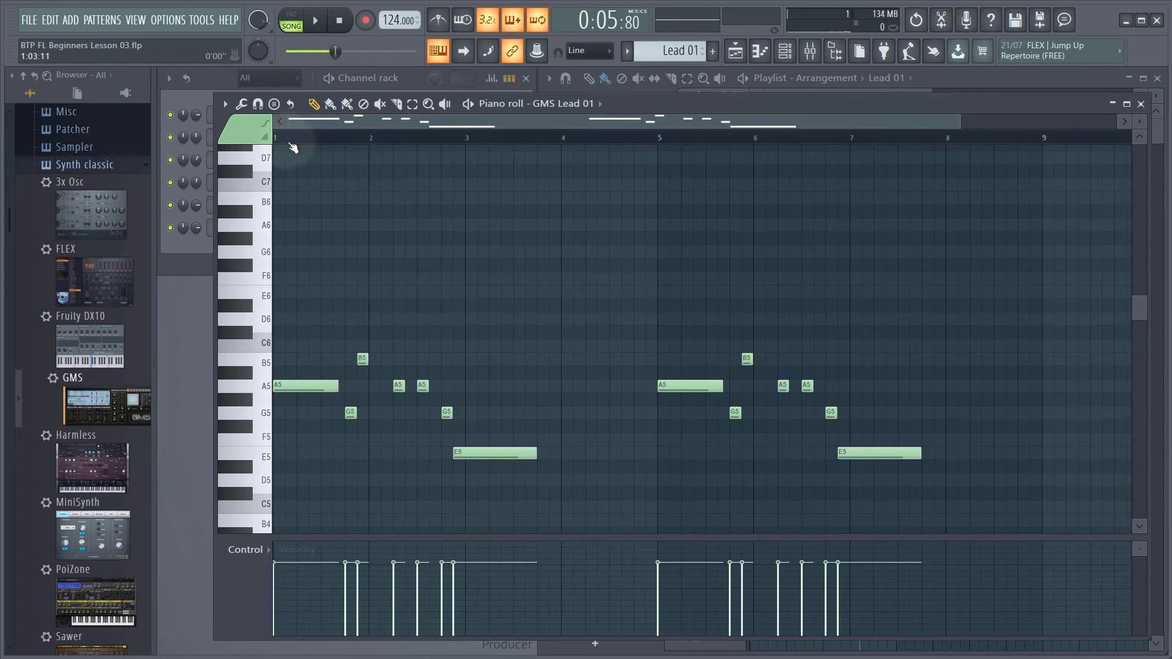
pyautogui.press('space')
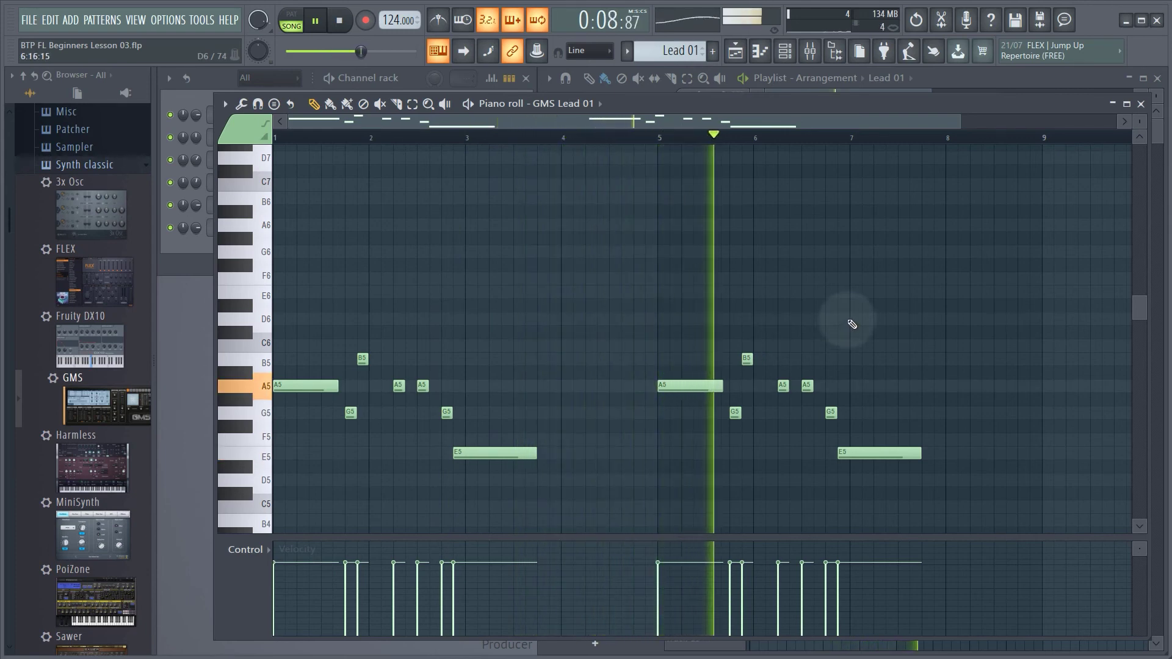
pyautogui.press('space')
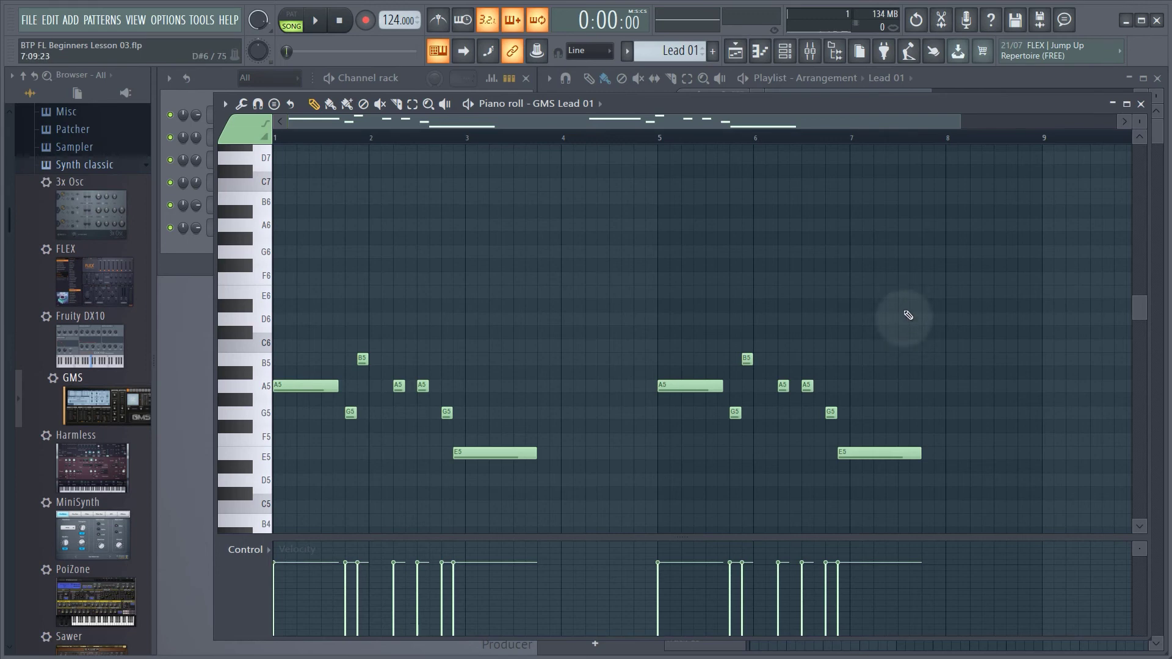
pyautogui.scroll(2, 901, 378)
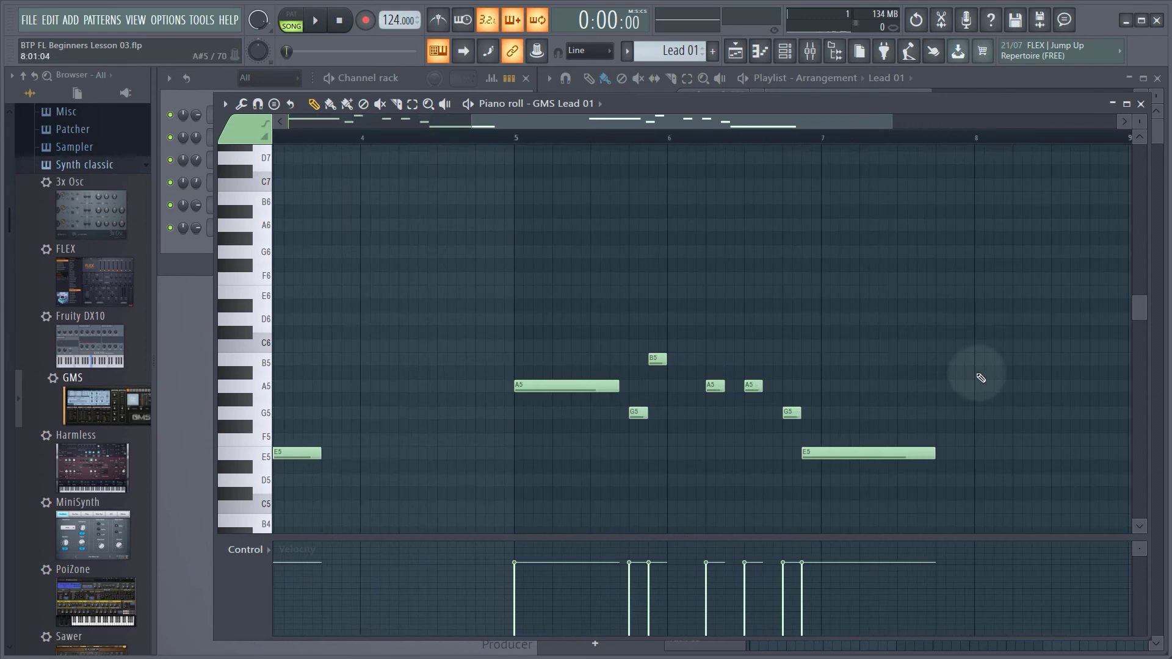
pyautogui.scroll(2, 975, 376)
pyautogui.scroll(-1, 974, 377)
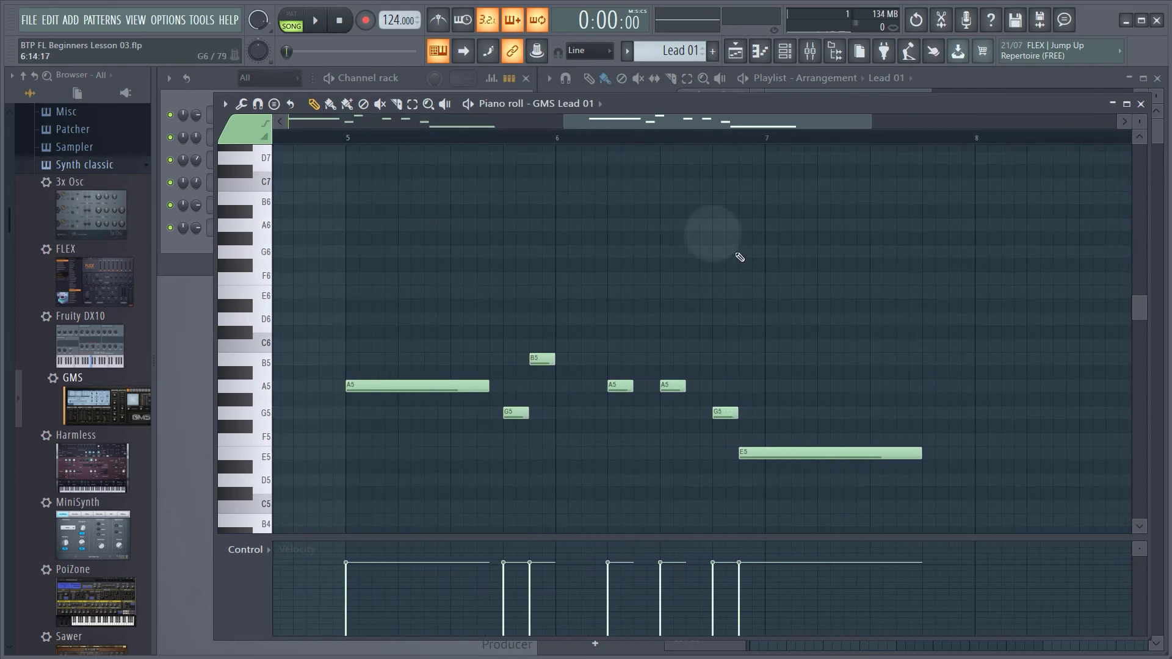
pyautogui.click(348, 138)
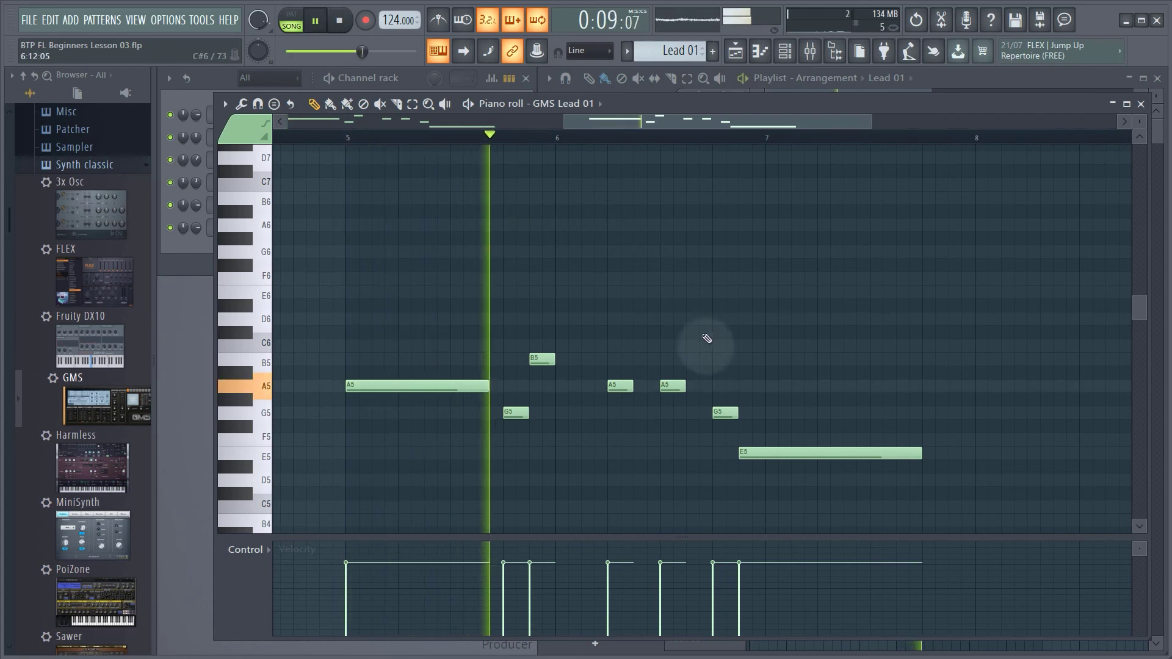
pyautogui.press('space')
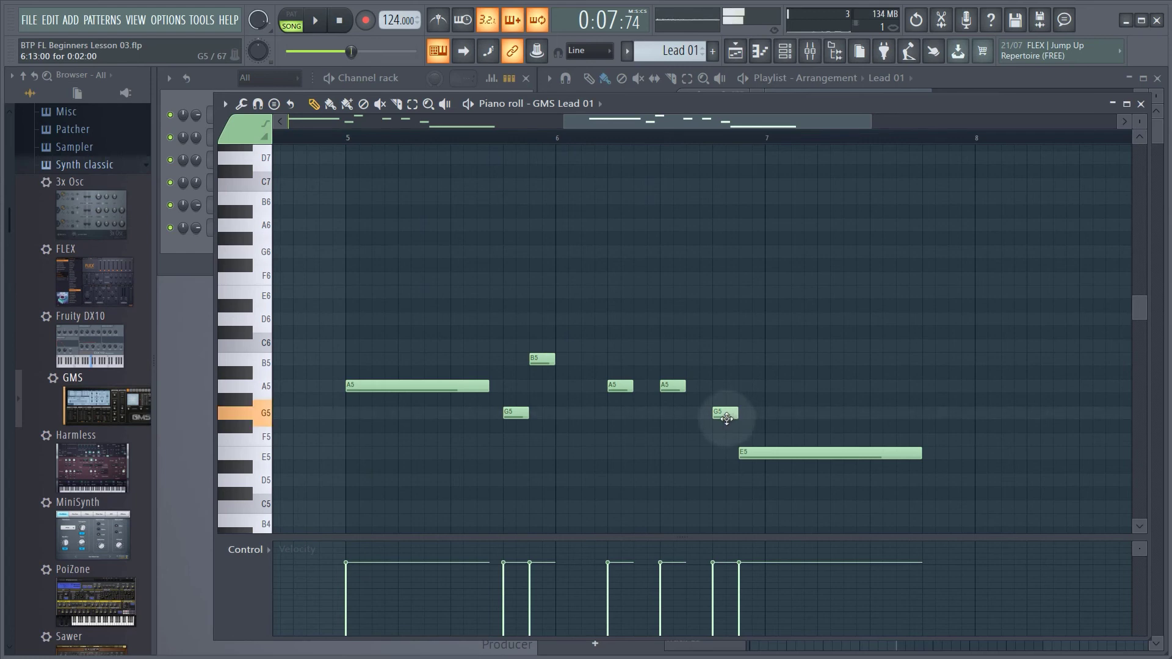
# - Move the last G5 note in bar 6 two steps earlier, put an F#5 in its place and play the phrase
pyautogui.moveTo(727, 419); pyautogui.dragTo(700, 419)
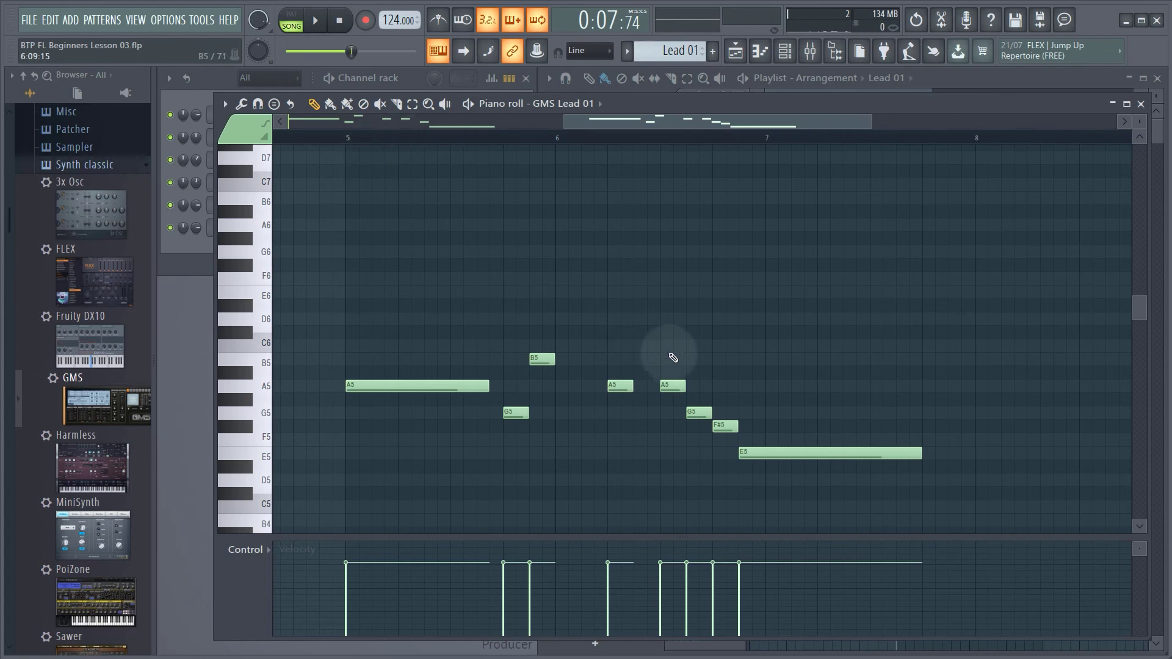
pyautogui.press('space')
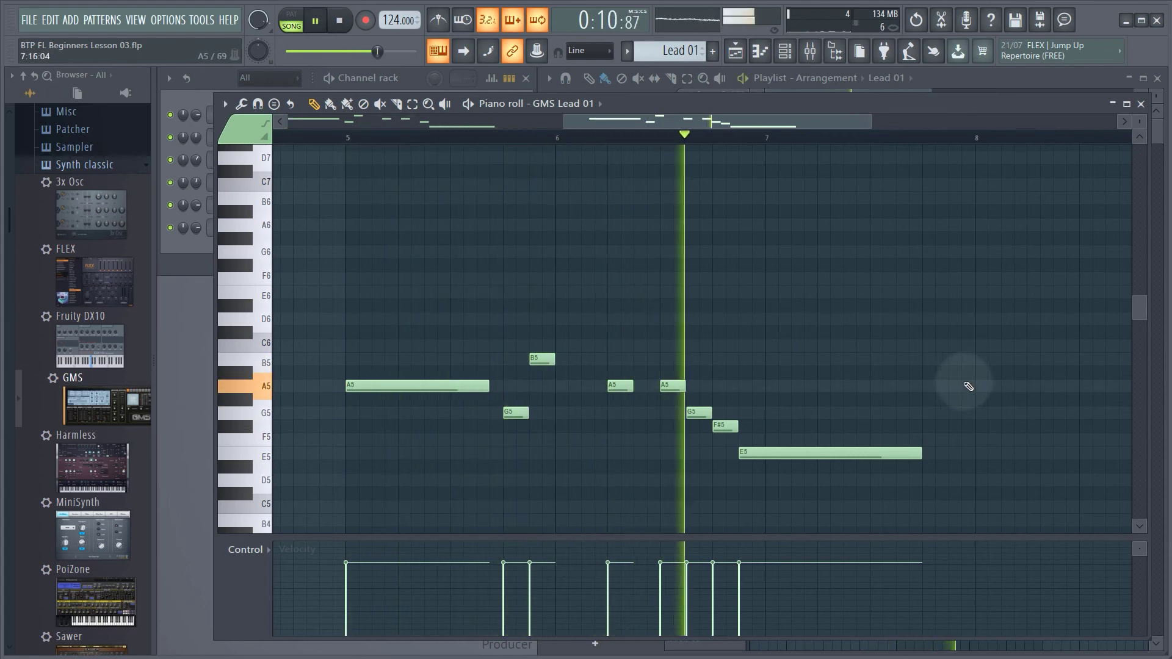
pyautogui.press('space')
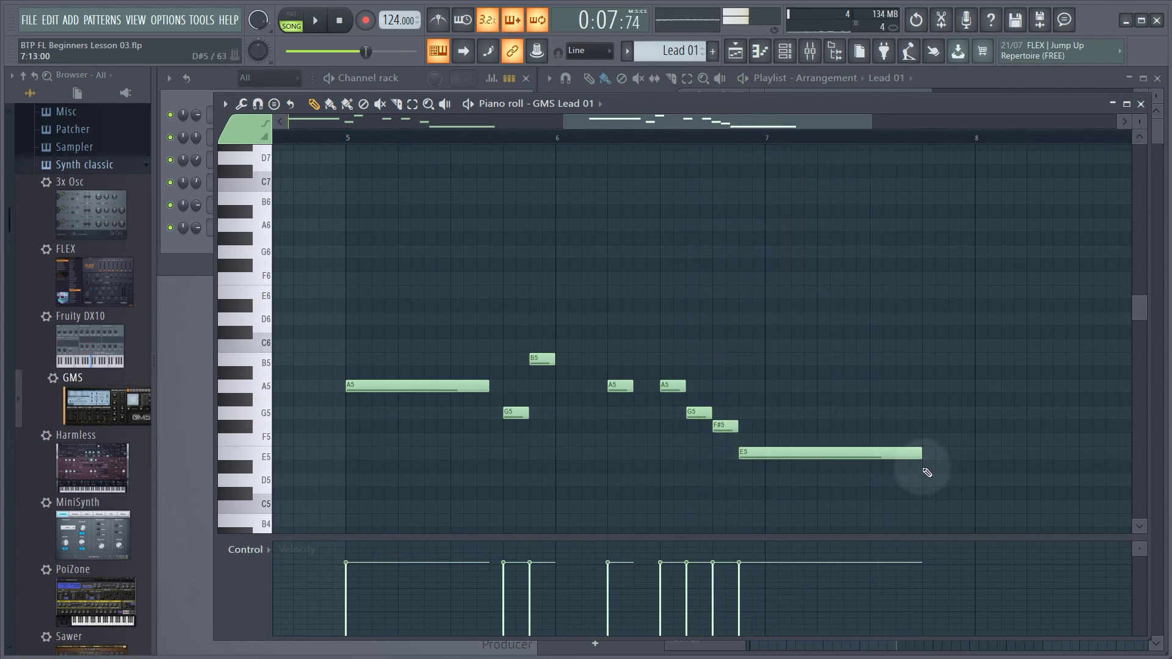
# - Shorten the last E5 note to 10 steps, add an F#5 from its end up to bar 8, and play from bar 7
pyautogui.moveTo(920, 459); pyautogui.dragTo(880, 456)
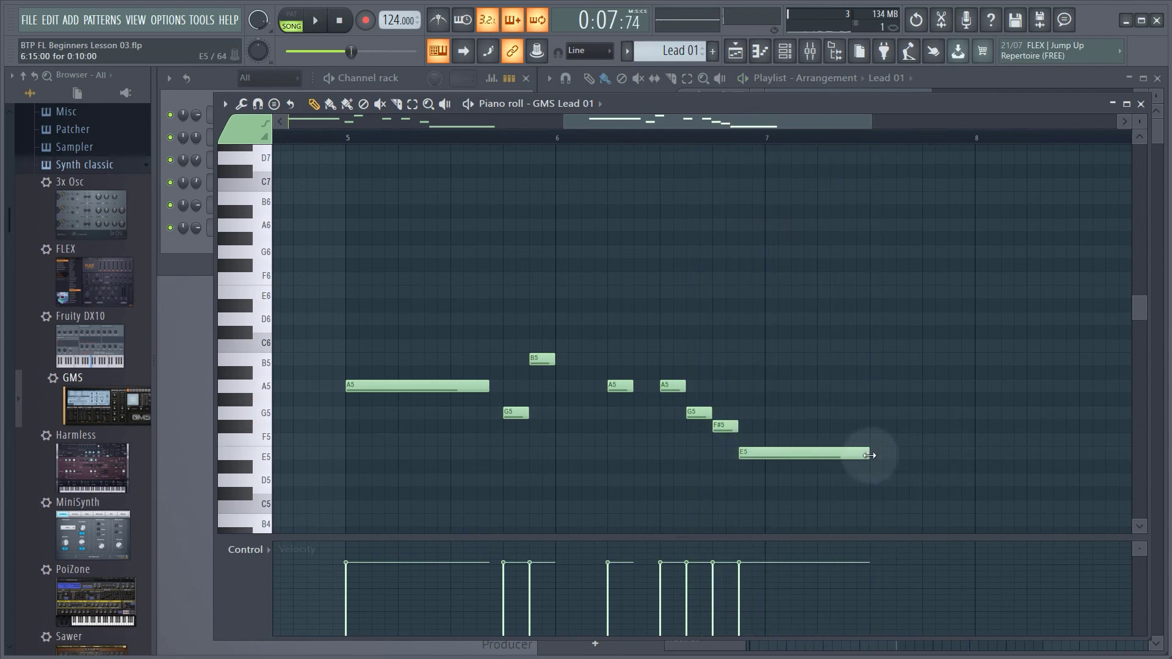
pyautogui.click(878, 427)
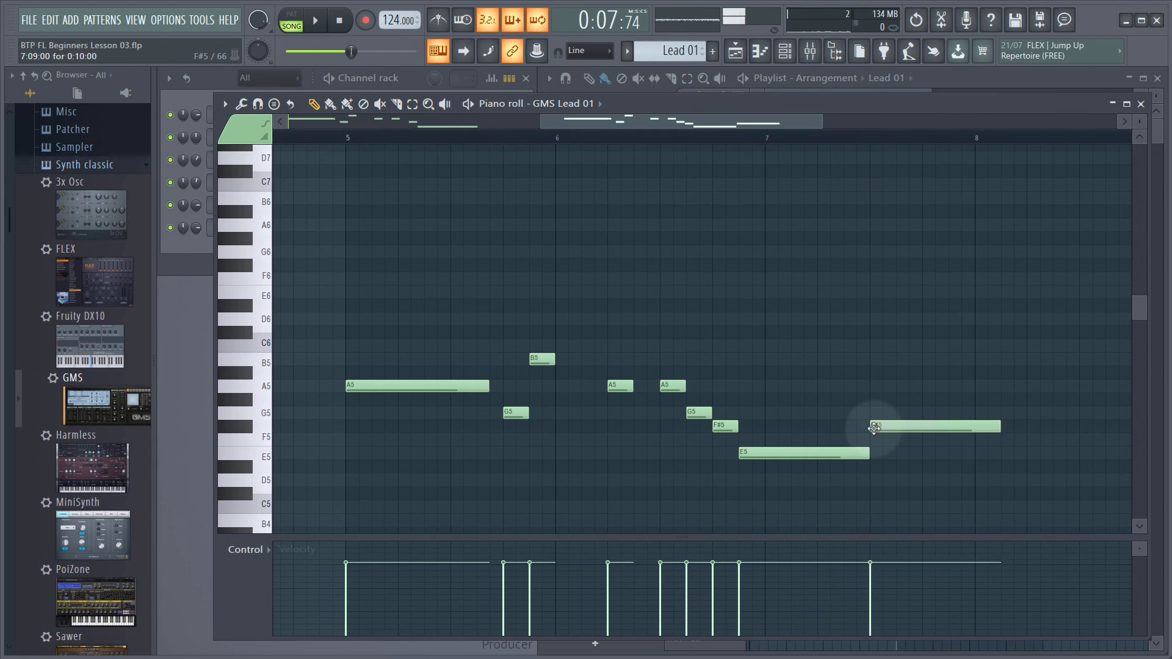
pyautogui.moveTo(979, 428); pyautogui.dragTo(968, 427)
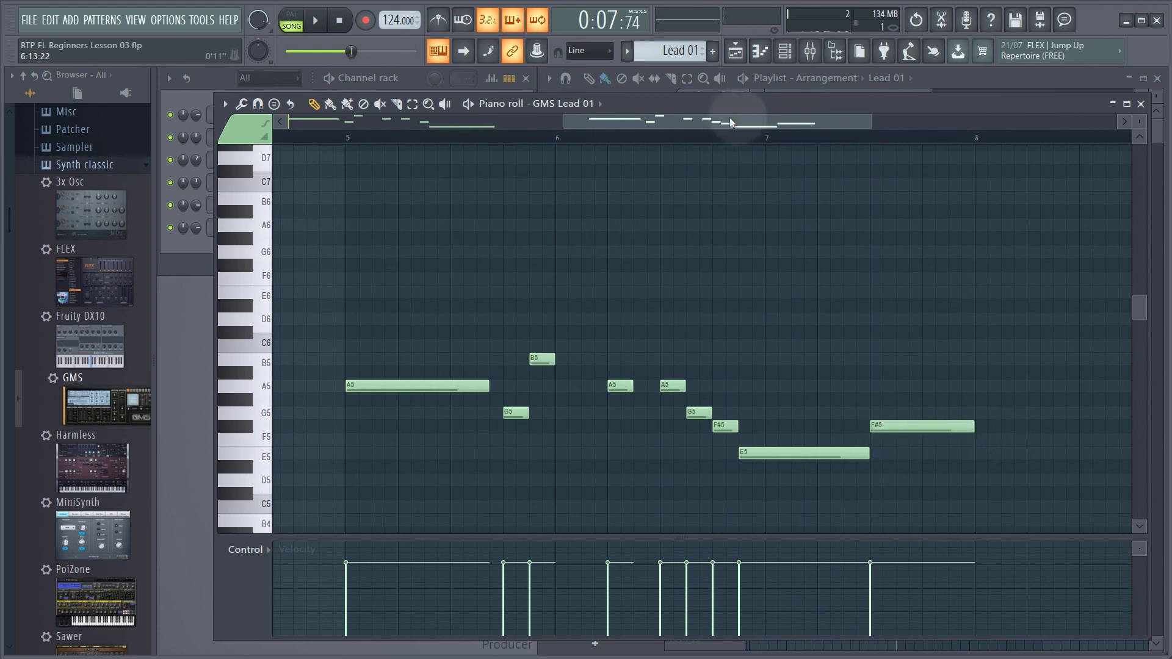
pyautogui.click(771, 139)
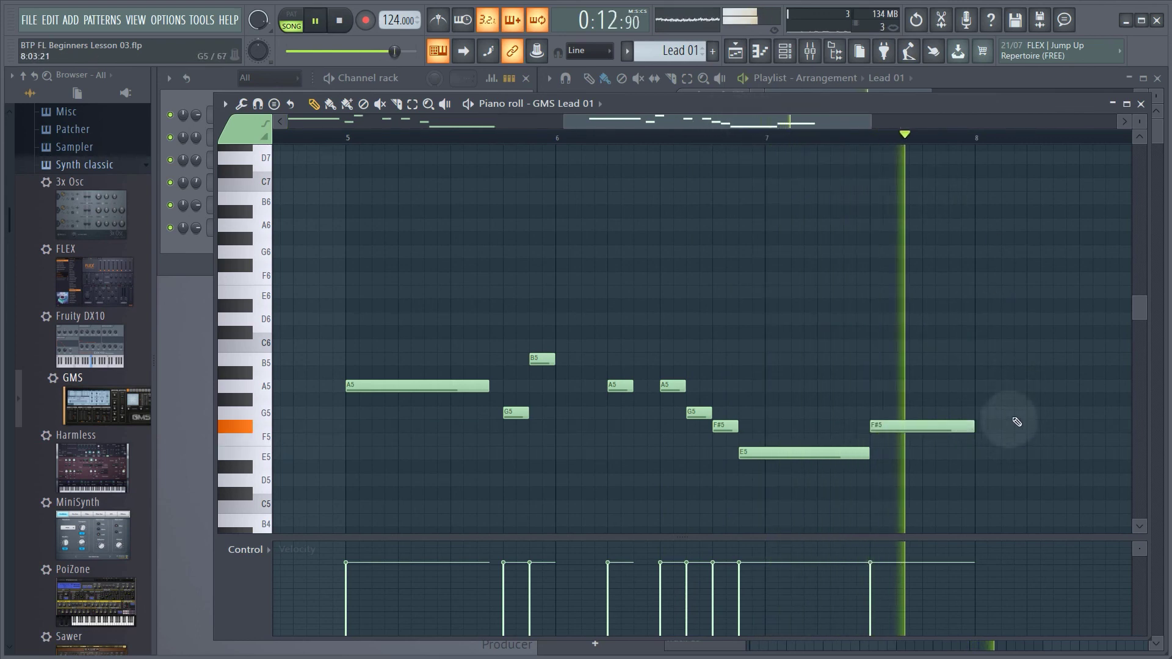
pyautogui.press('space')
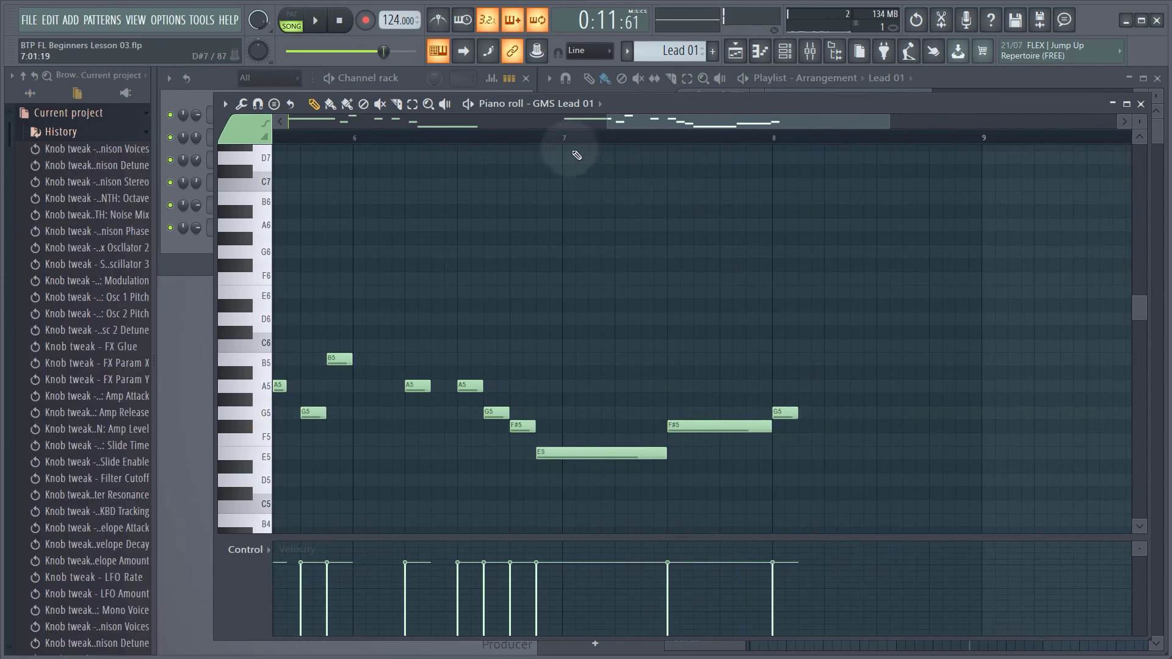
# - Add three short G5 notes followed by three short B5 notes across bar 8, spaced three steps apart within each group
pyautogui.press('space')
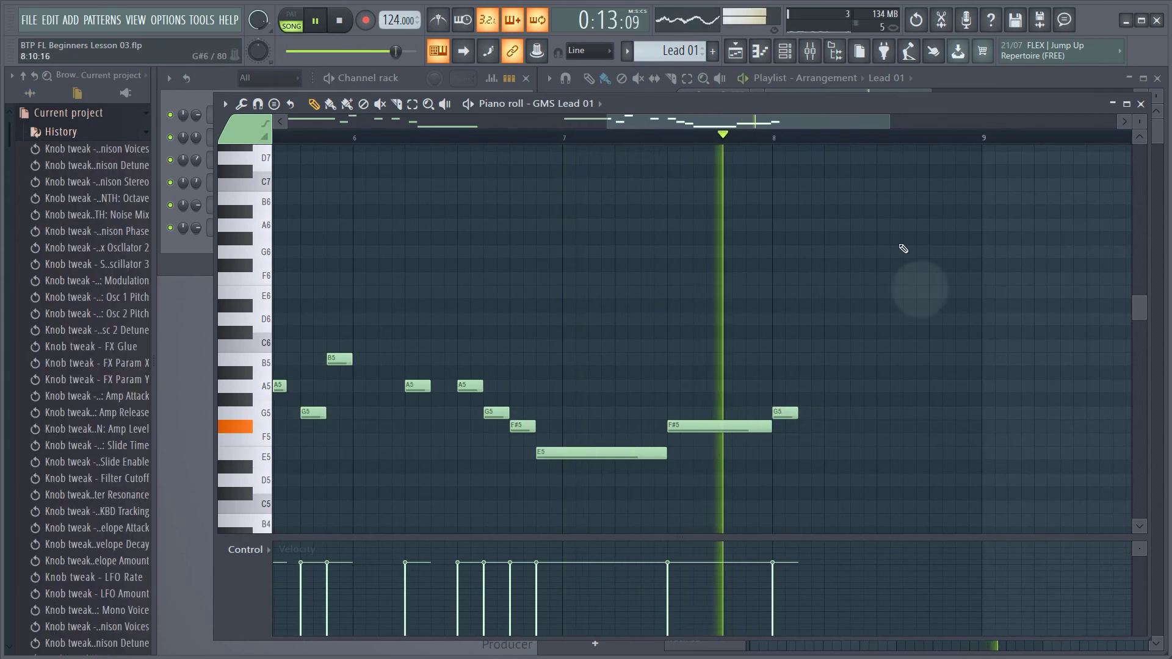
pyautogui.press('space')
pyautogui.click(821, 415)
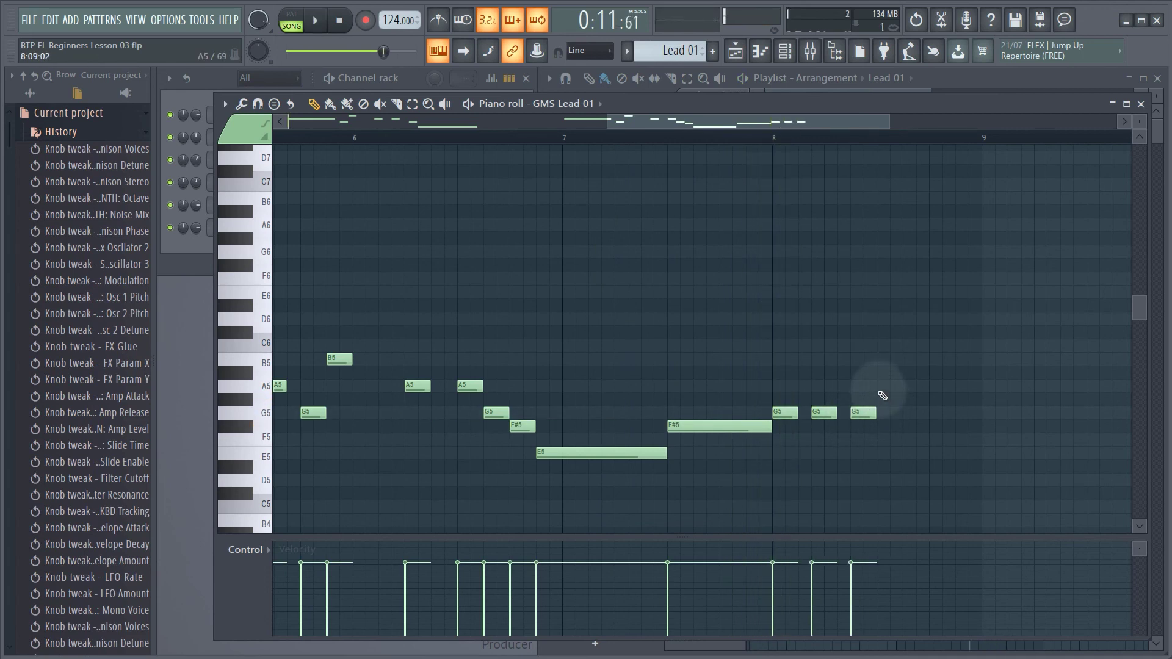
pyautogui.click(920, 361)
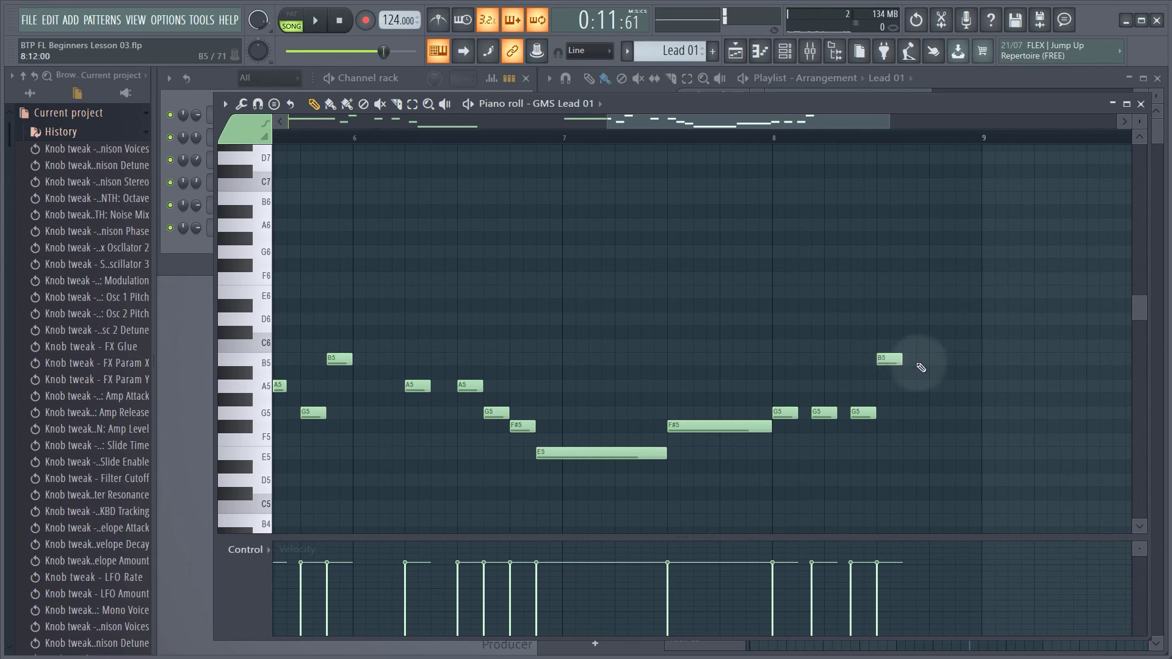
pyautogui.click(959, 361)
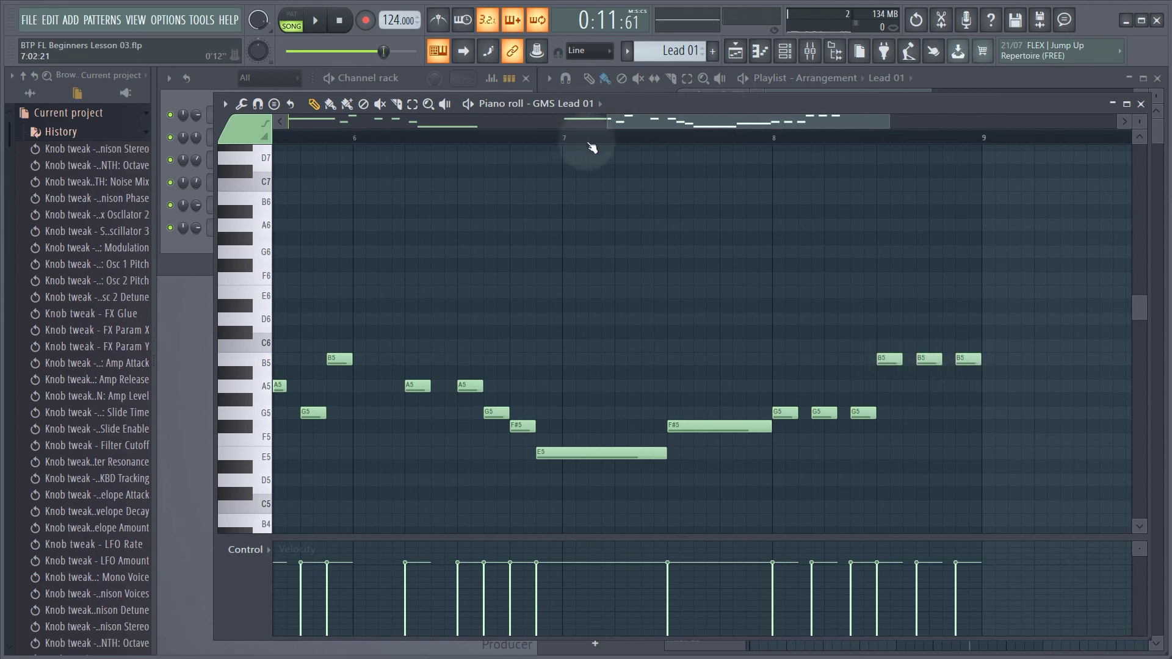
# - Play the completed eight-bar lead melody, close the piano roll and return the song position to the start
pyautogui.press('space')
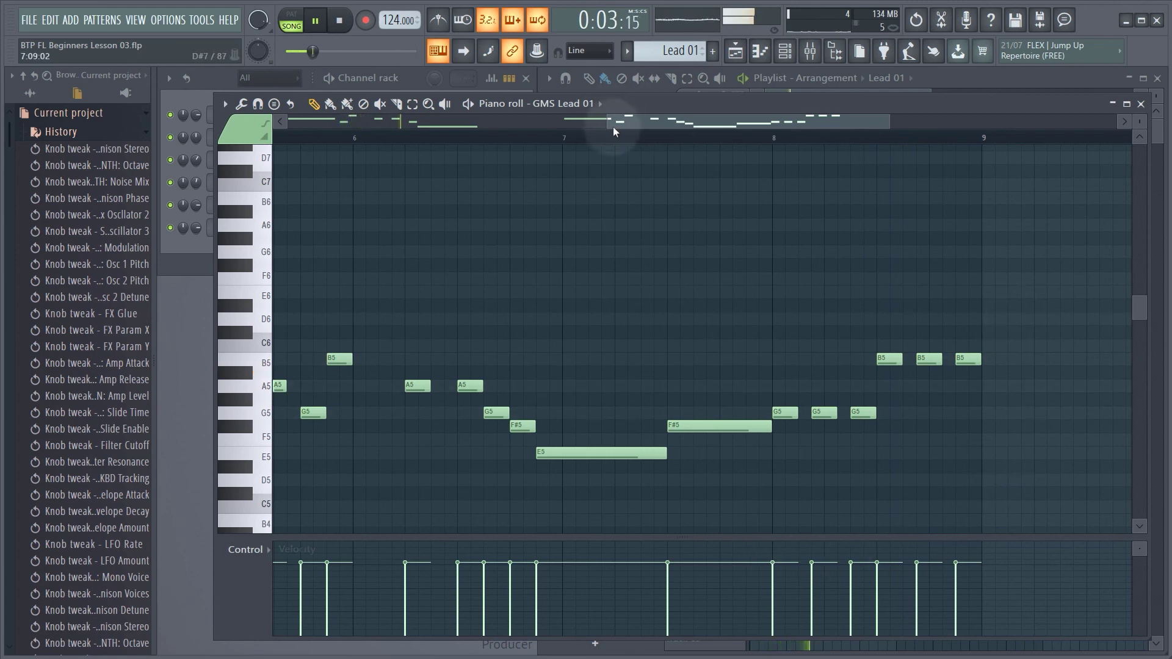
pyautogui.scroll(-3, 614, 125)
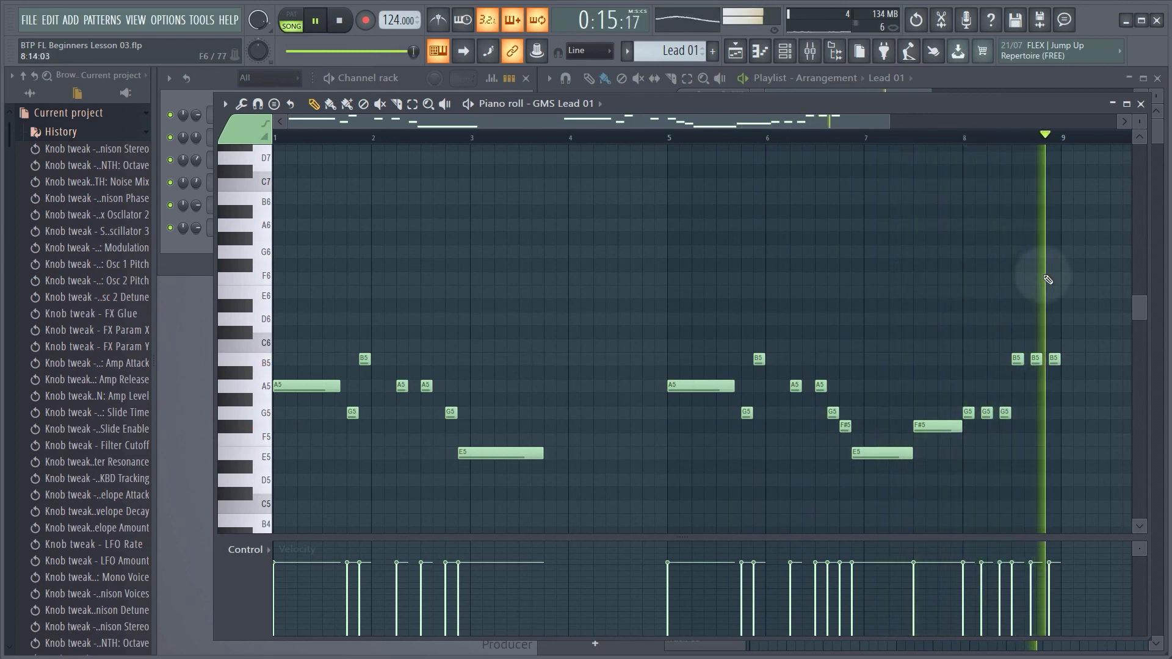
pyautogui.press('space')
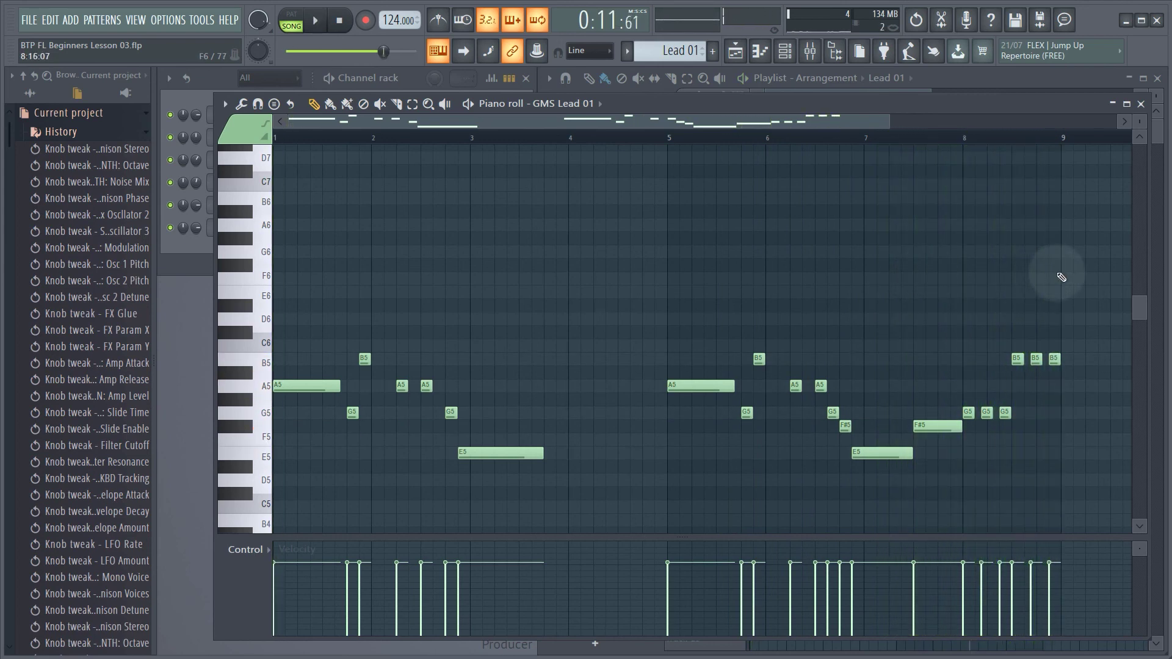
pyautogui.click(1141, 104)
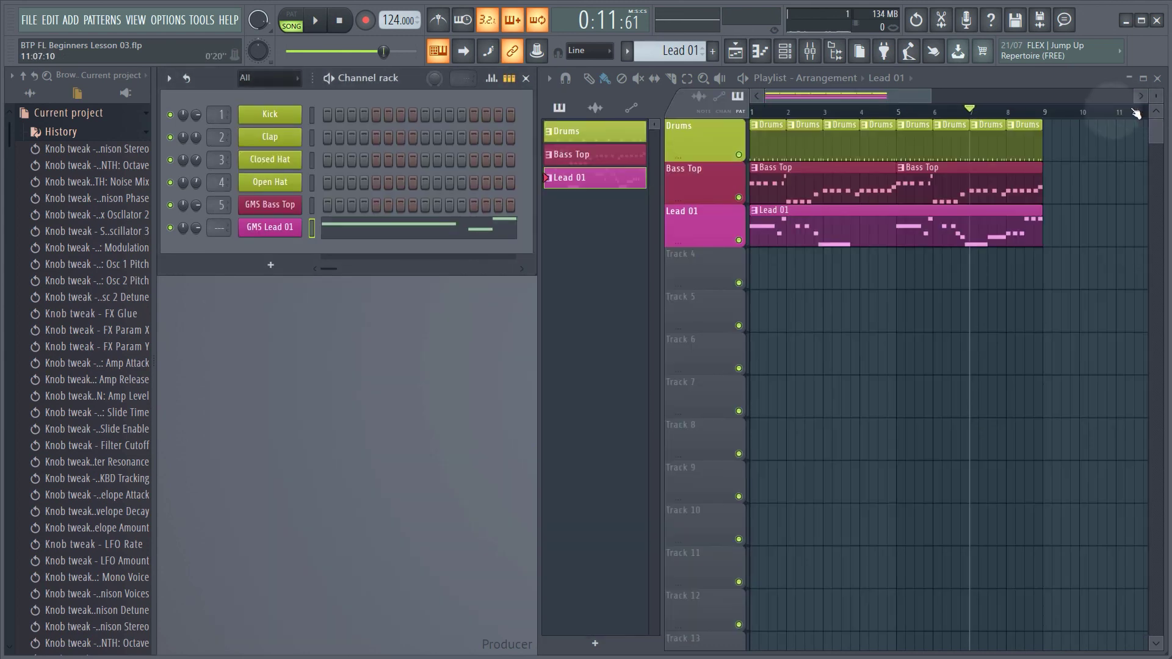
pyautogui.click(883, 302)
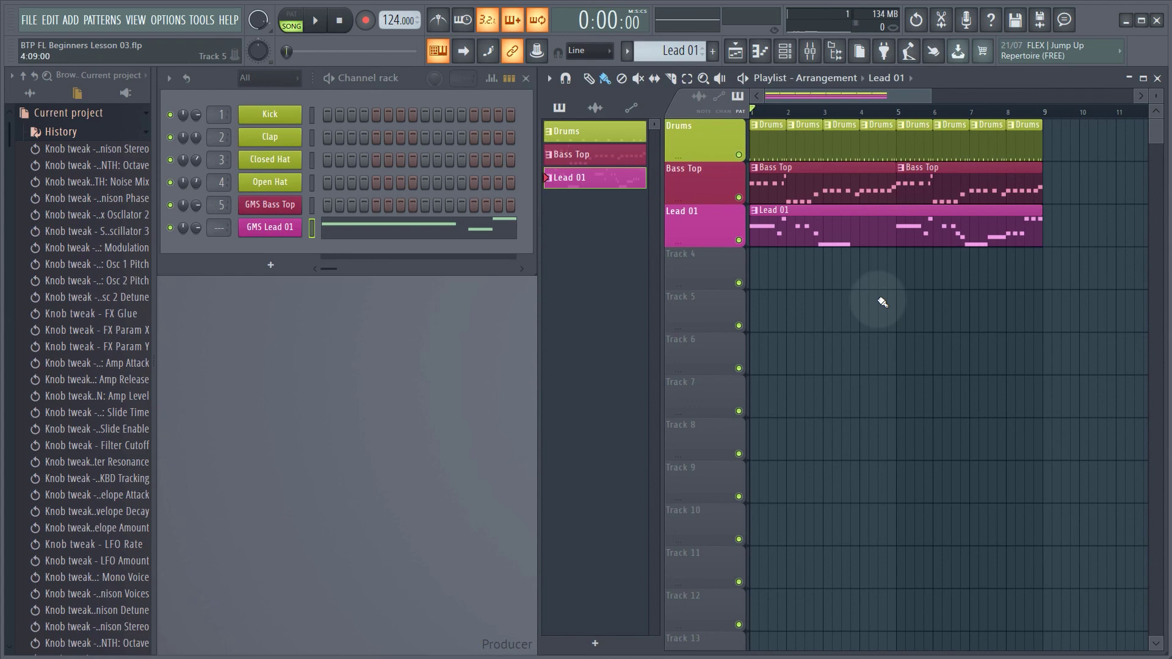